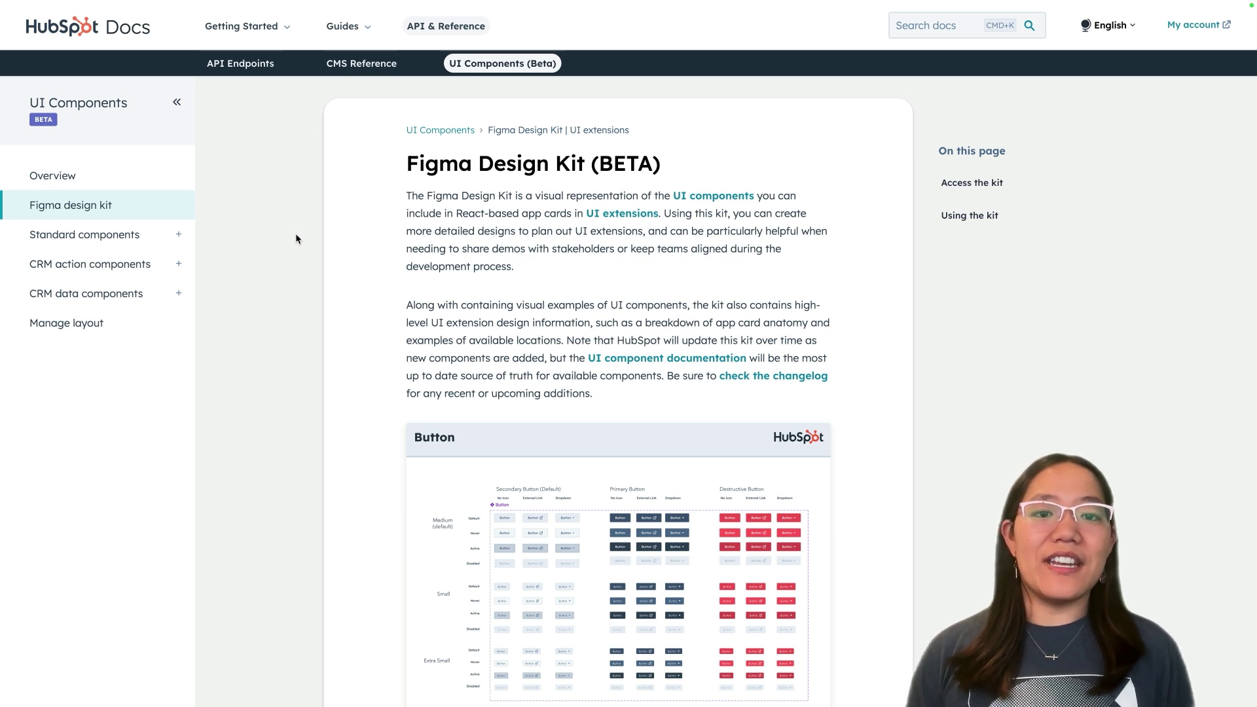
Step: From the docs' Access the kit section, follow Get the kit to the kit's Figma Community page
scroll(296, 256, "down", 1)
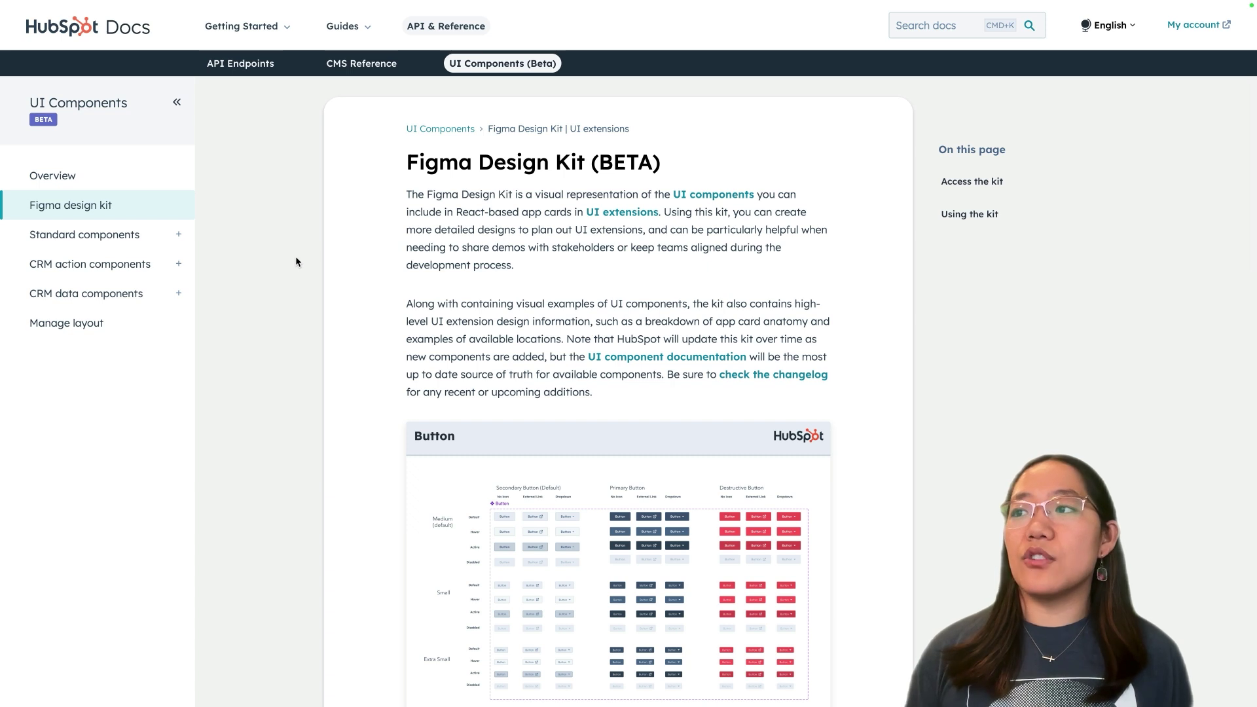
scroll(296, 261, "down", 5)
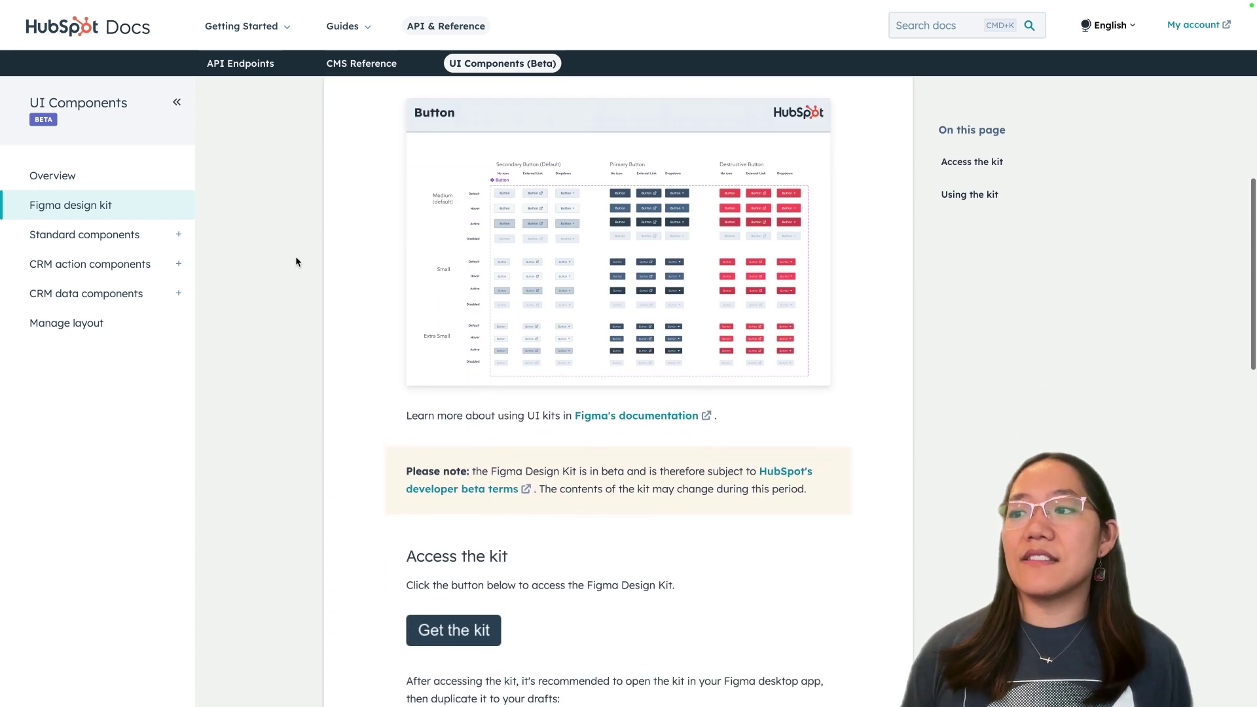
scroll(296, 260, "down", 4)
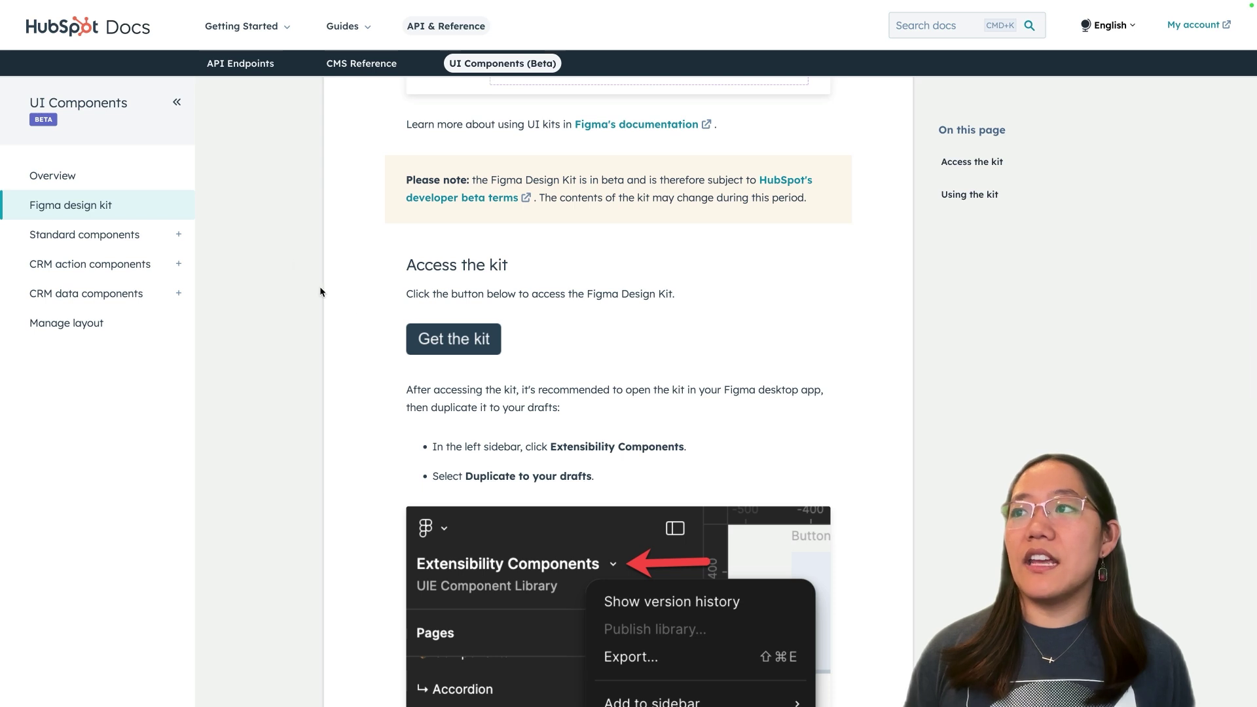
left_click(466, 340)
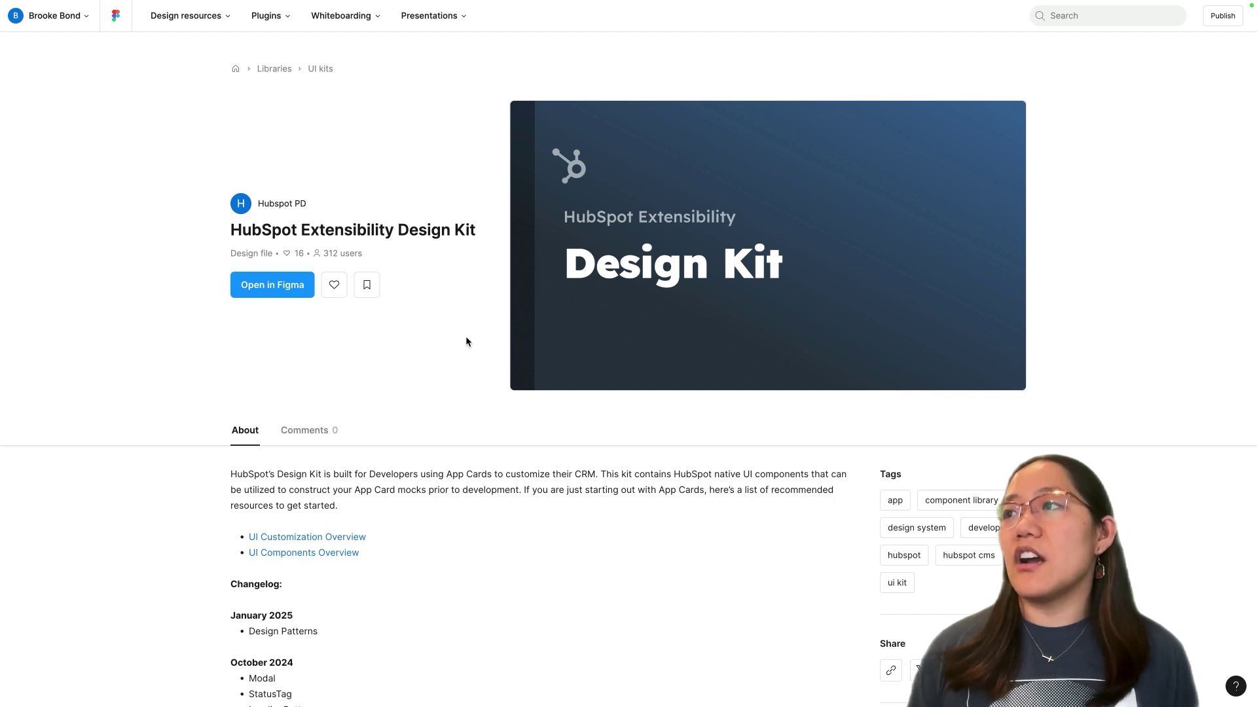
Step: Open the HubSpot Extensibility Design Kit as a draft file in the Figma editor
left_click(257, 285)
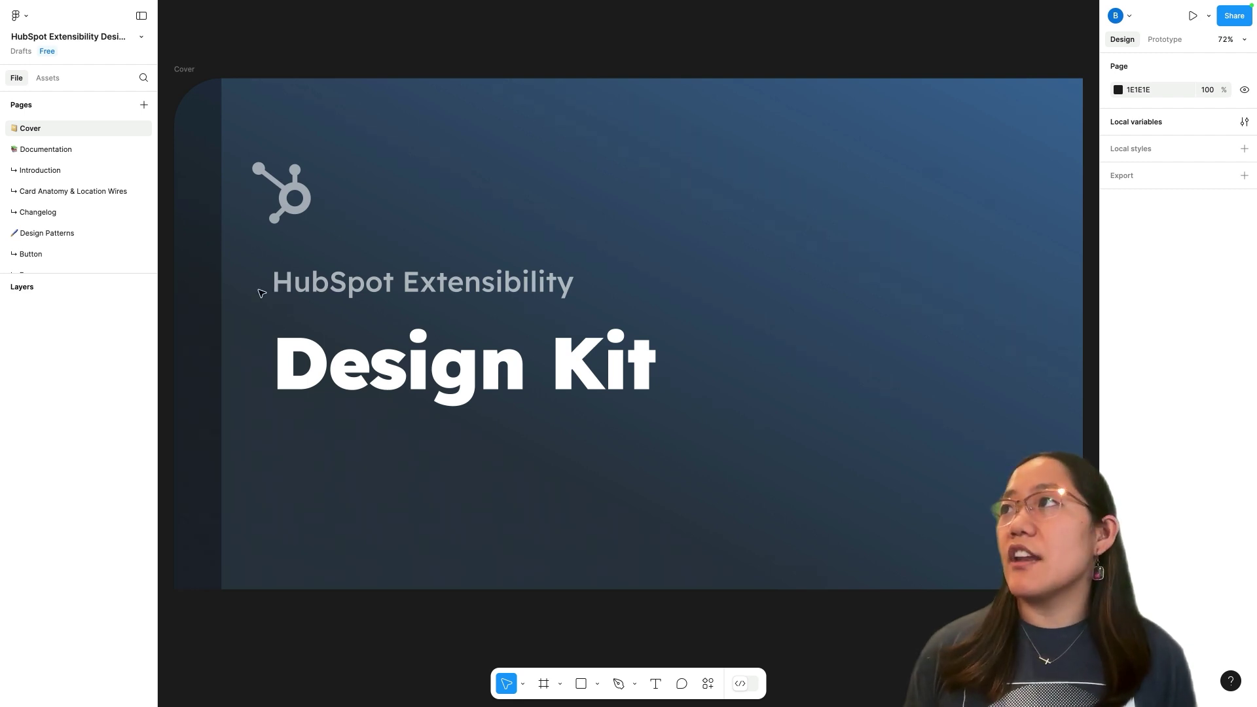
Step: Duplicate the design kit file from the file-name menu and view its Introduction page
left_click(142, 38)
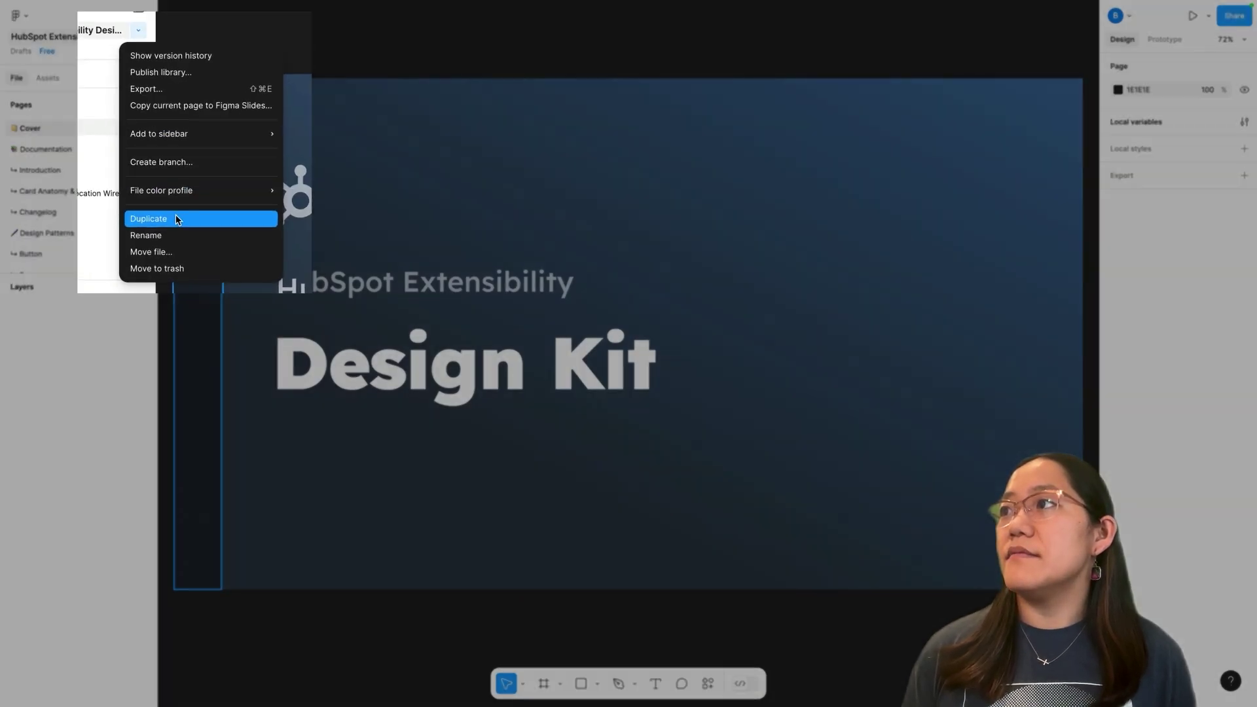
left_click(175, 219)
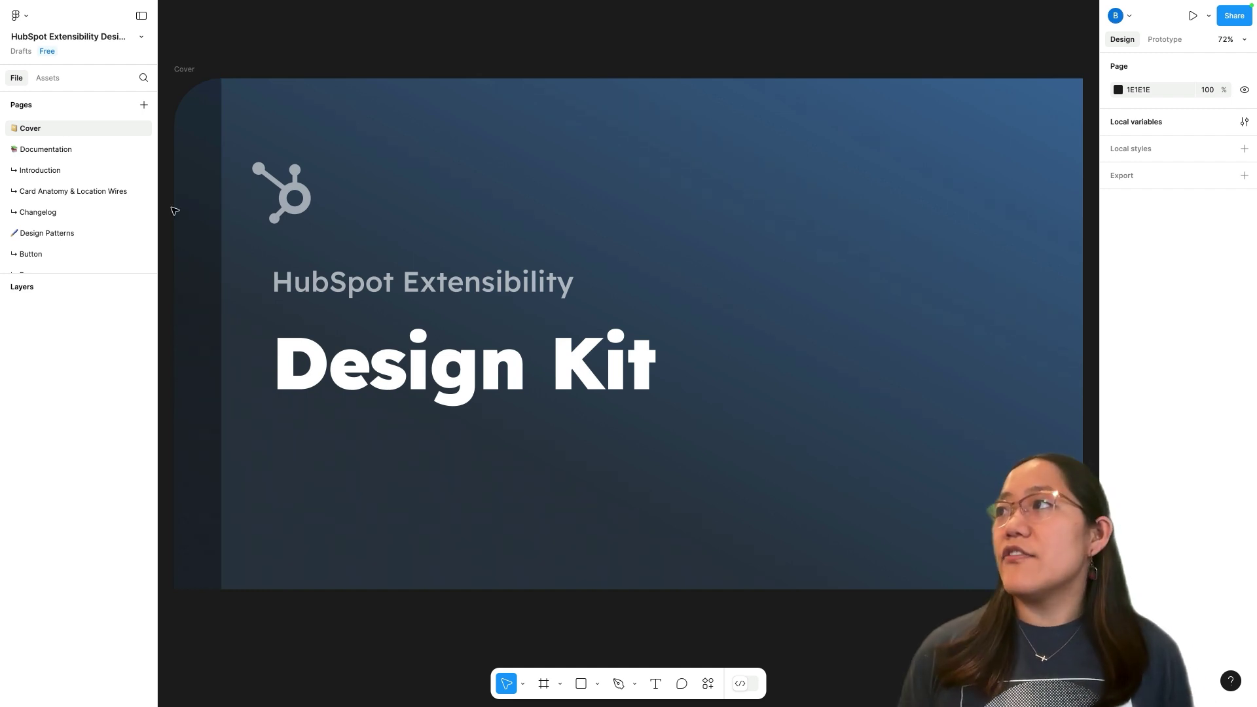
left_click(102, 171)
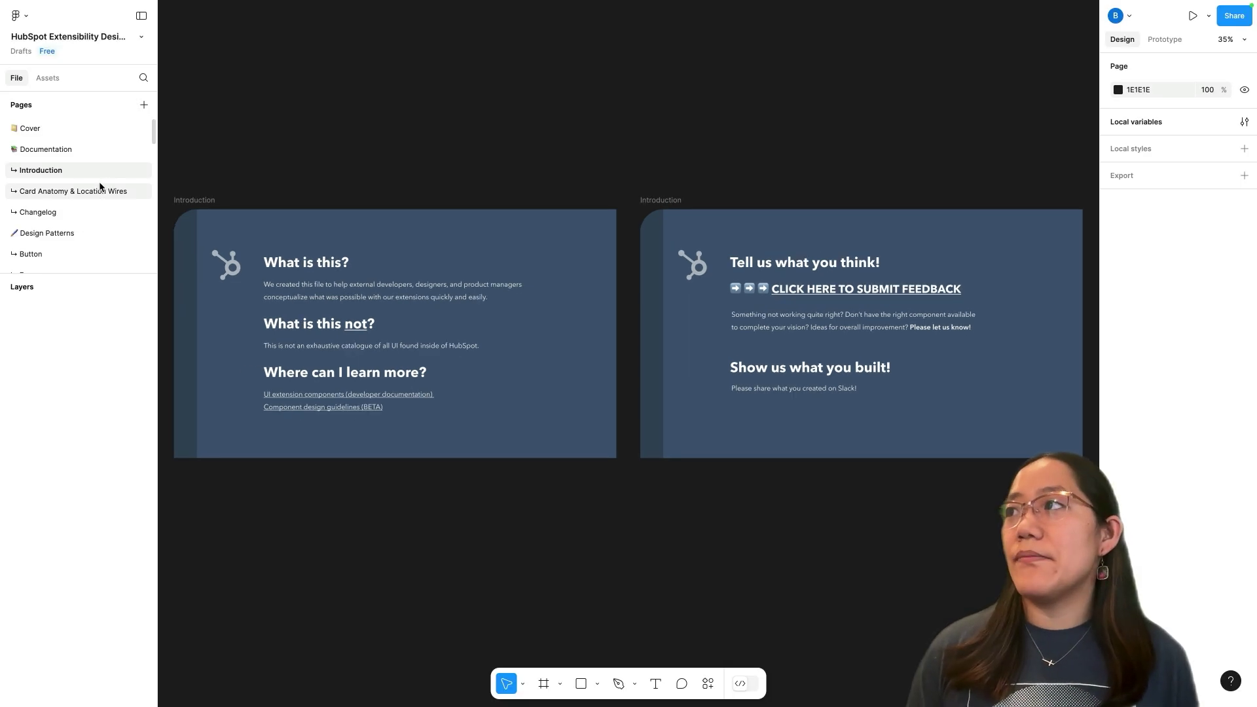
Step: Browse the Card Anatomy, Changelog, Button, Form and Multi-Step Form pages, ending on Table
left_click(97, 191)
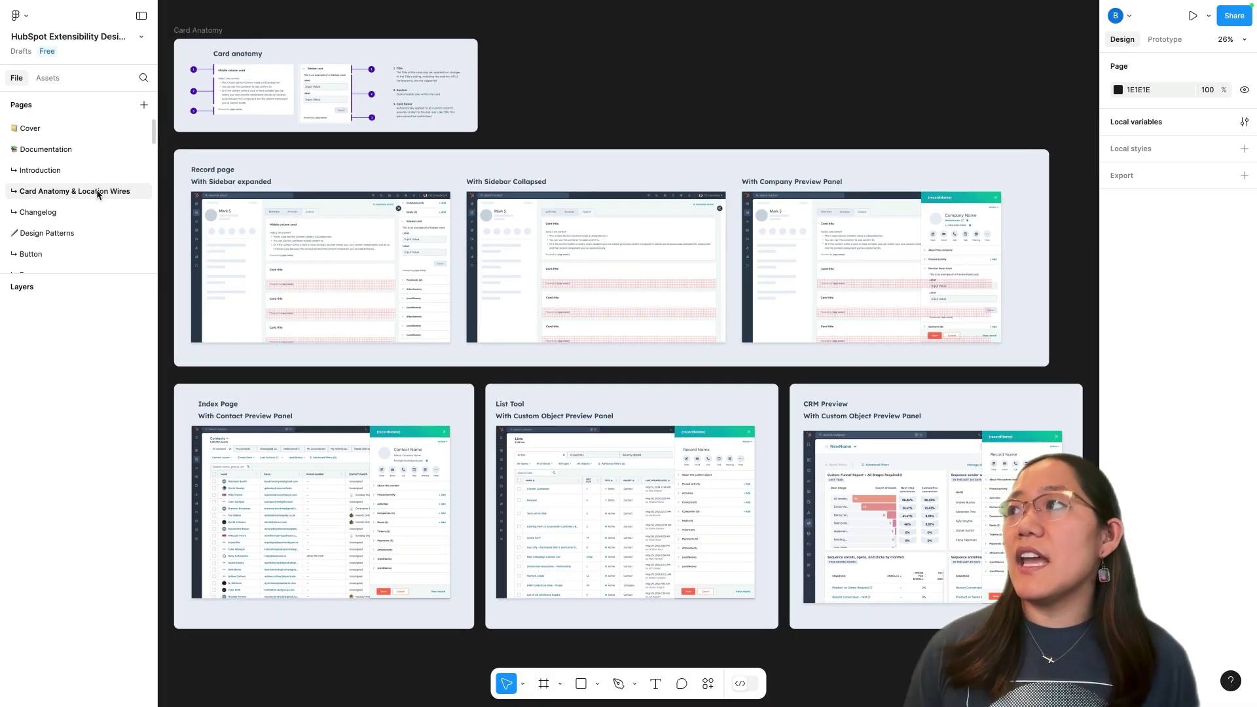
left_click(91, 212)
scroll(91, 209, "down", 2)
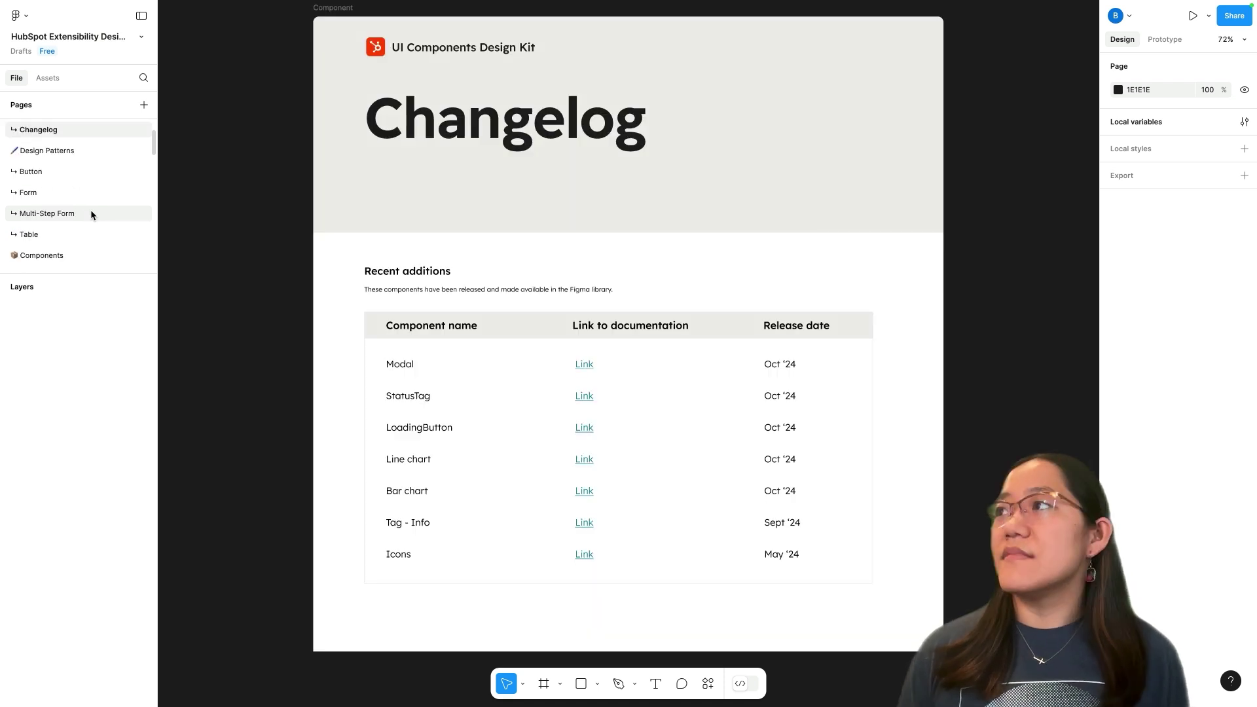
left_click(86, 172)
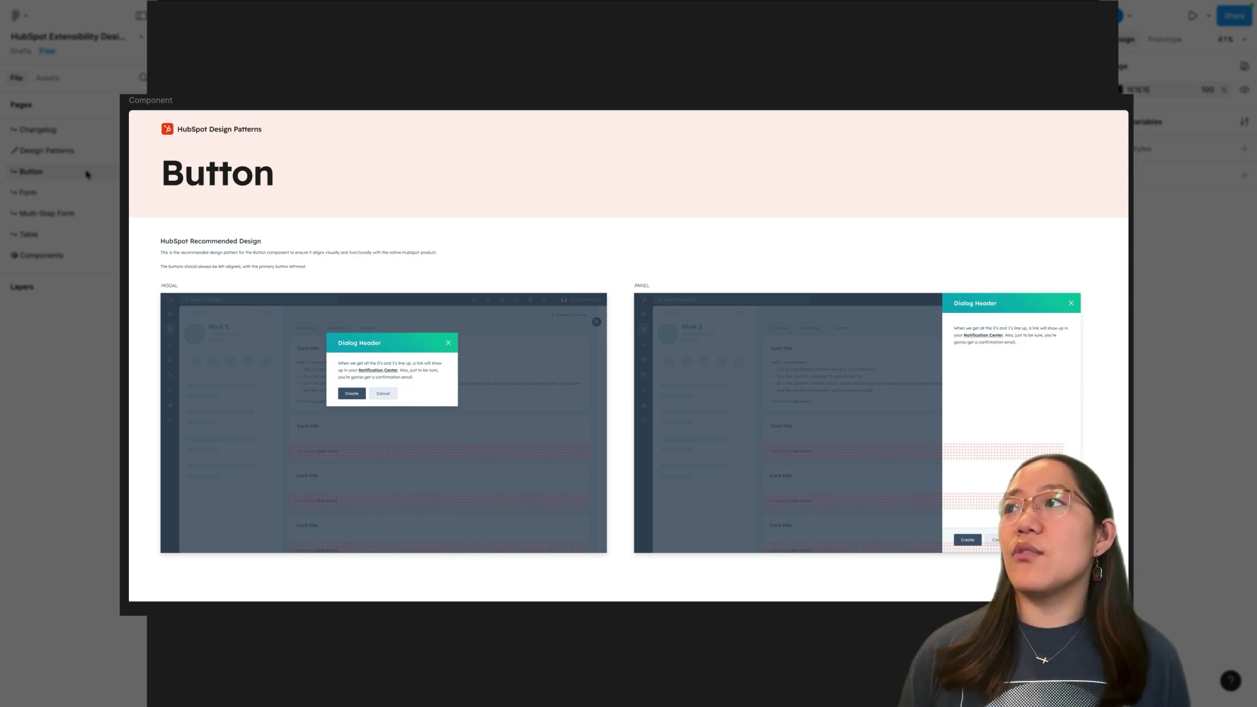
left_click(83, 191)
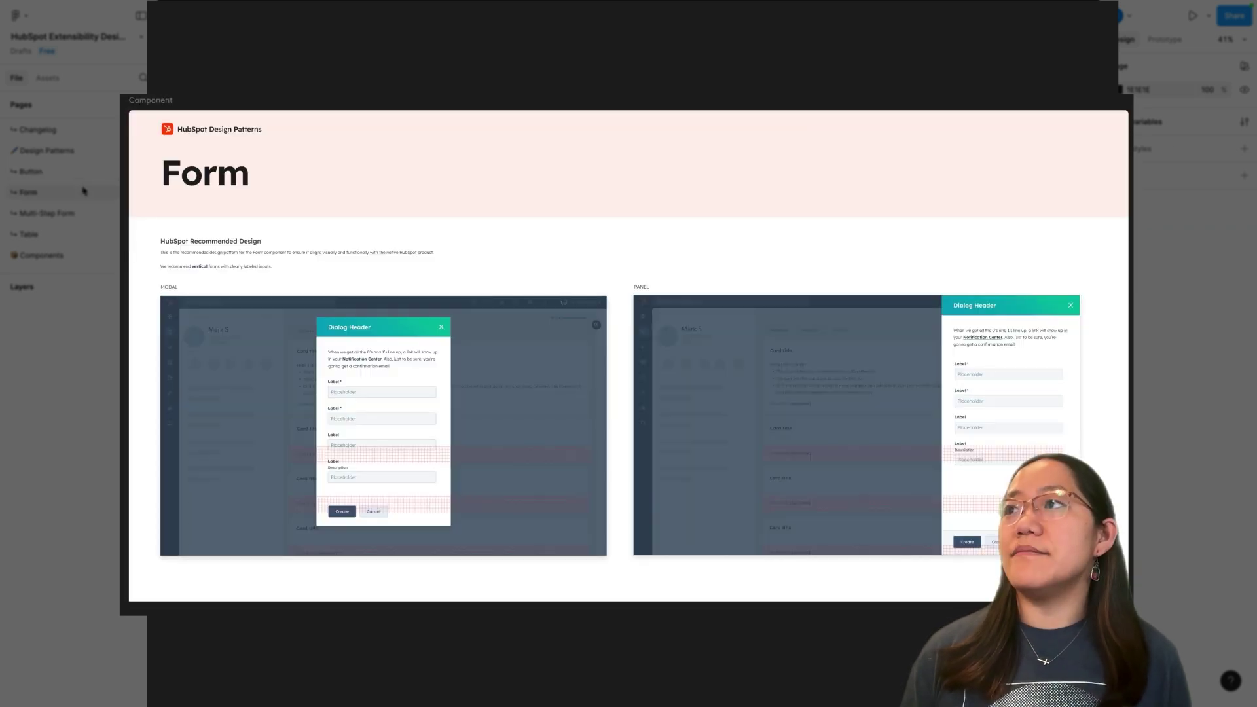
left_click(80, 213)
left_click(79, 234)
scroll(78, 230, "down", 2)
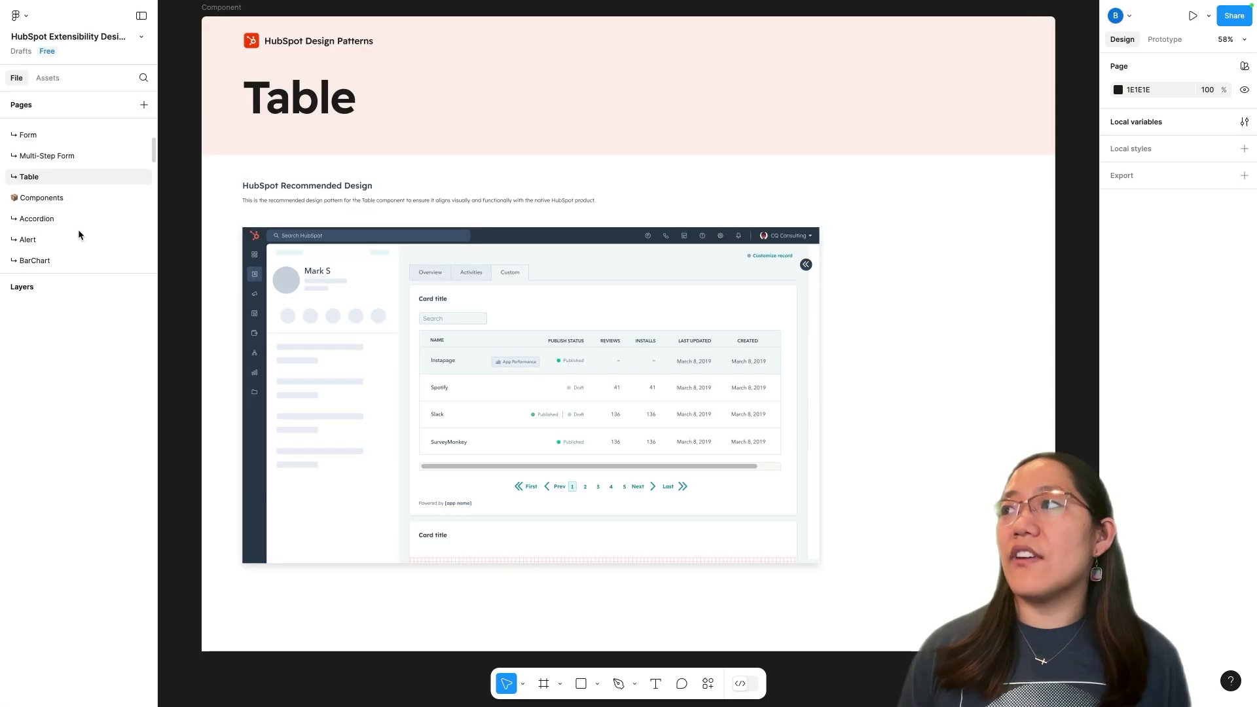
scroll(79, 235, "down", 1)
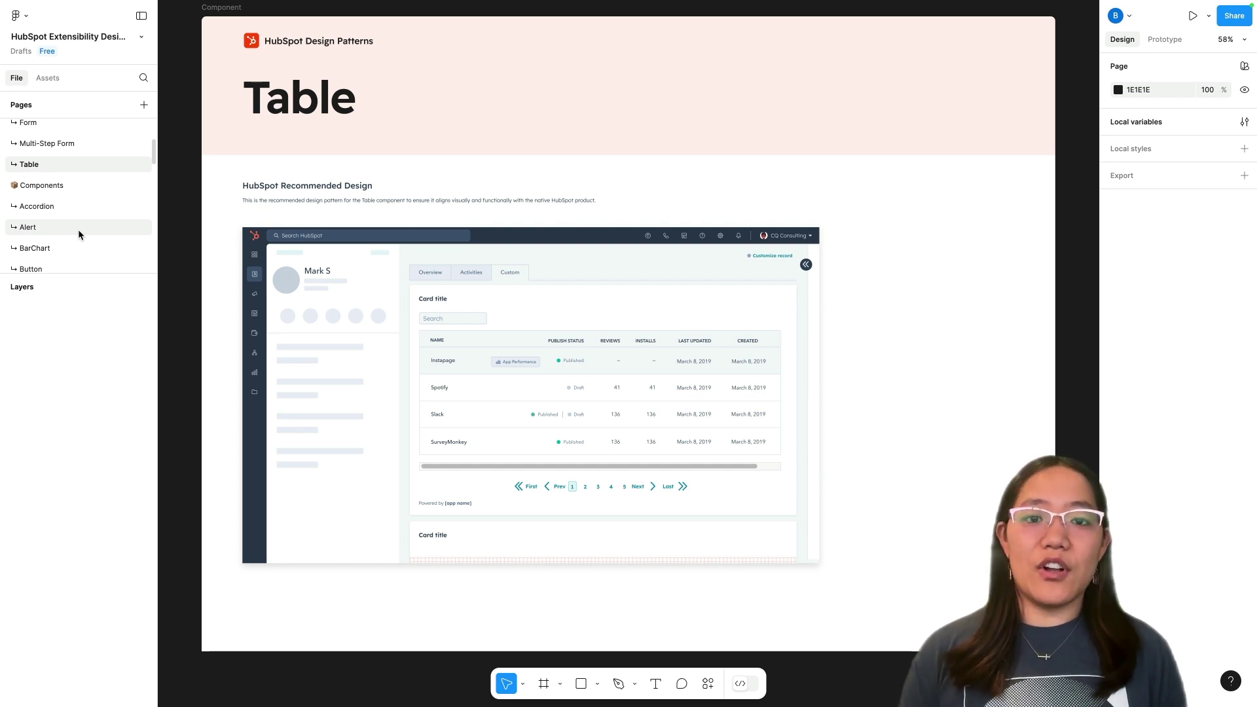
scroll(78, 230, "up", 5)
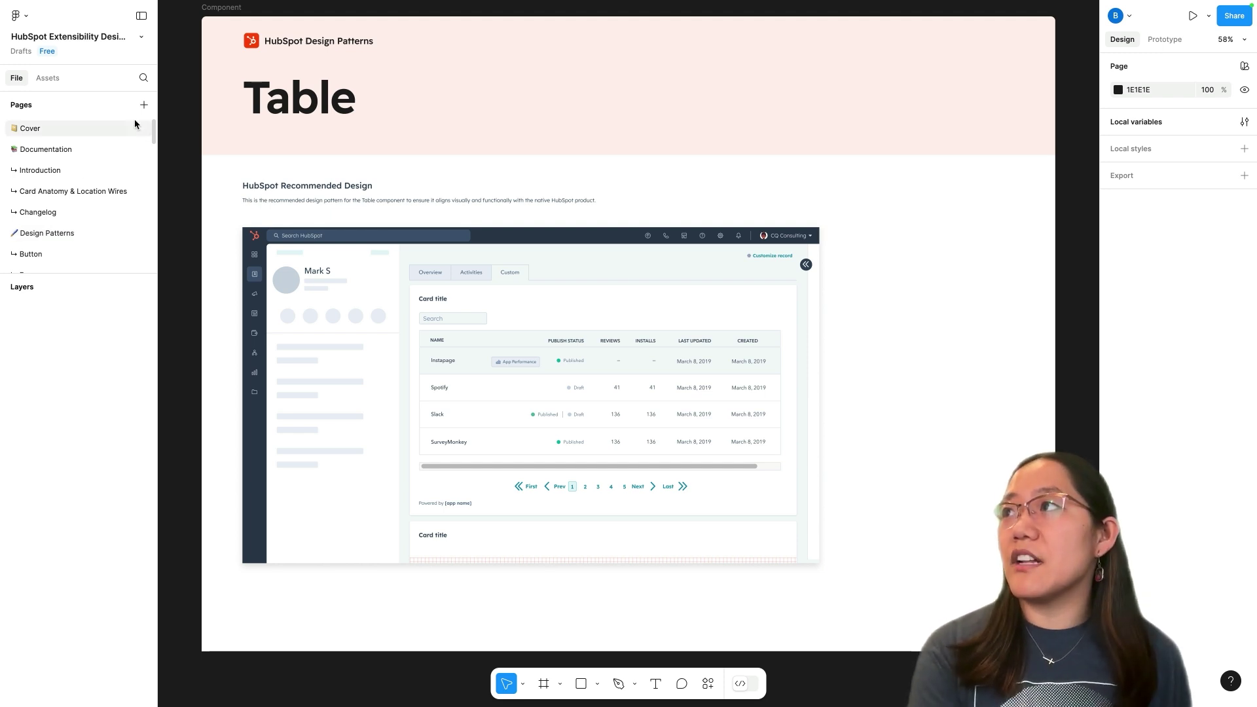
Step: Create a new page named 'My UIE' in the Pages list
left_click(144, 105)
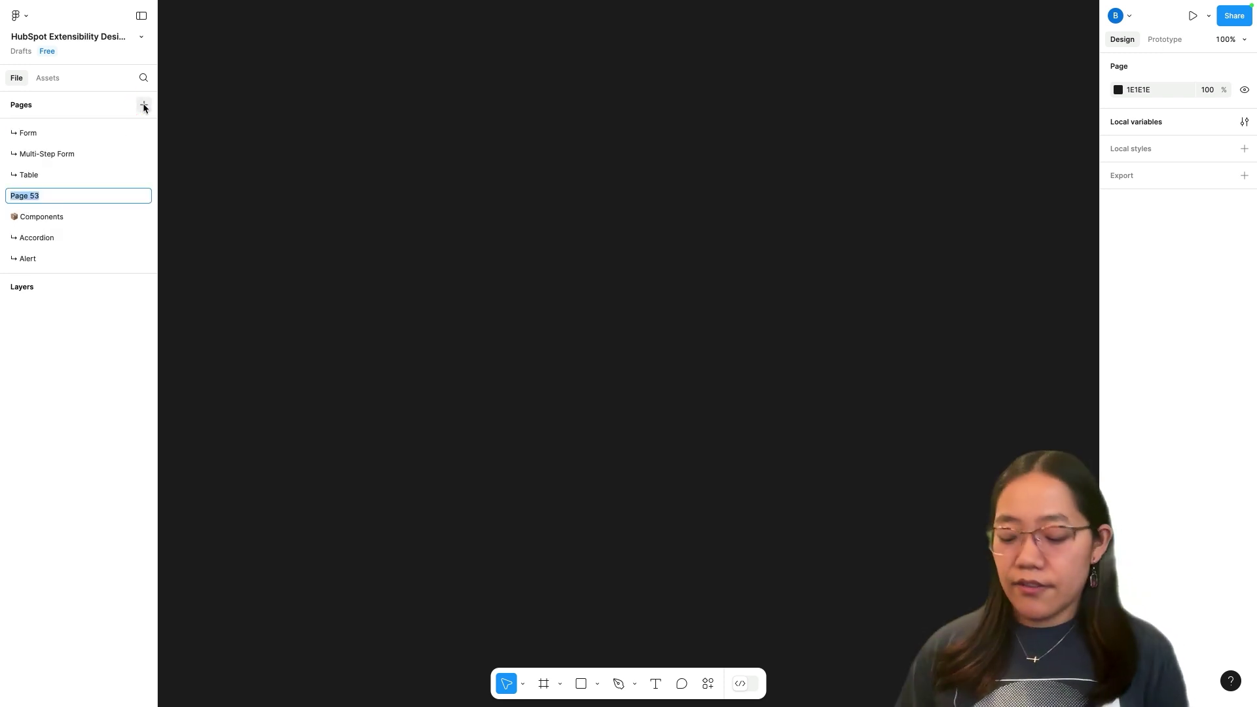
type("My UIE")
key("Return")
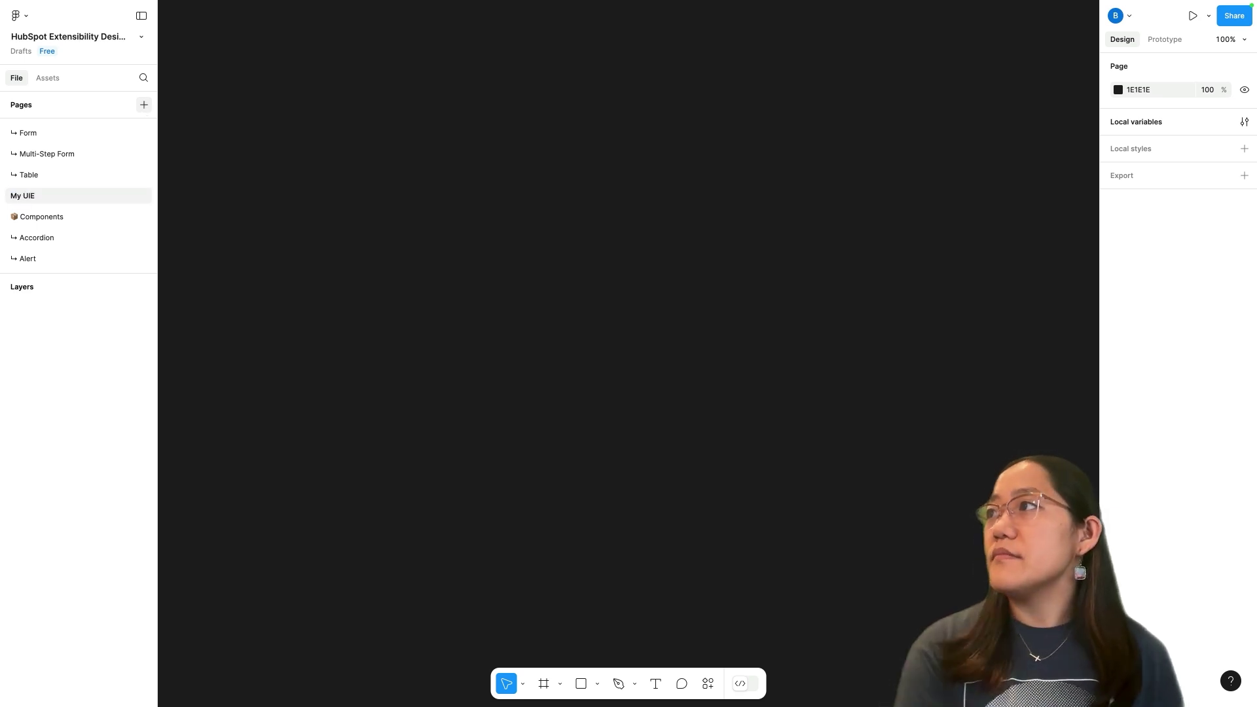
scroll(121, 147, "up", 3)
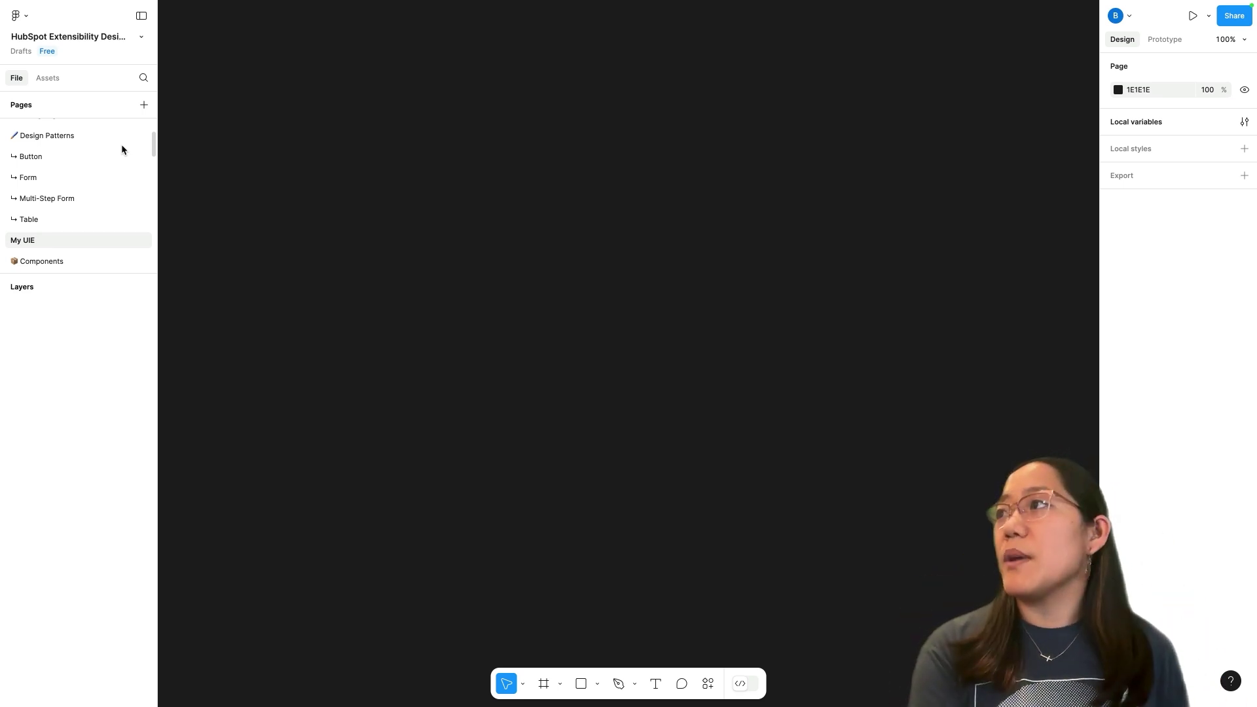
scroll(121, 149, "up", 3)
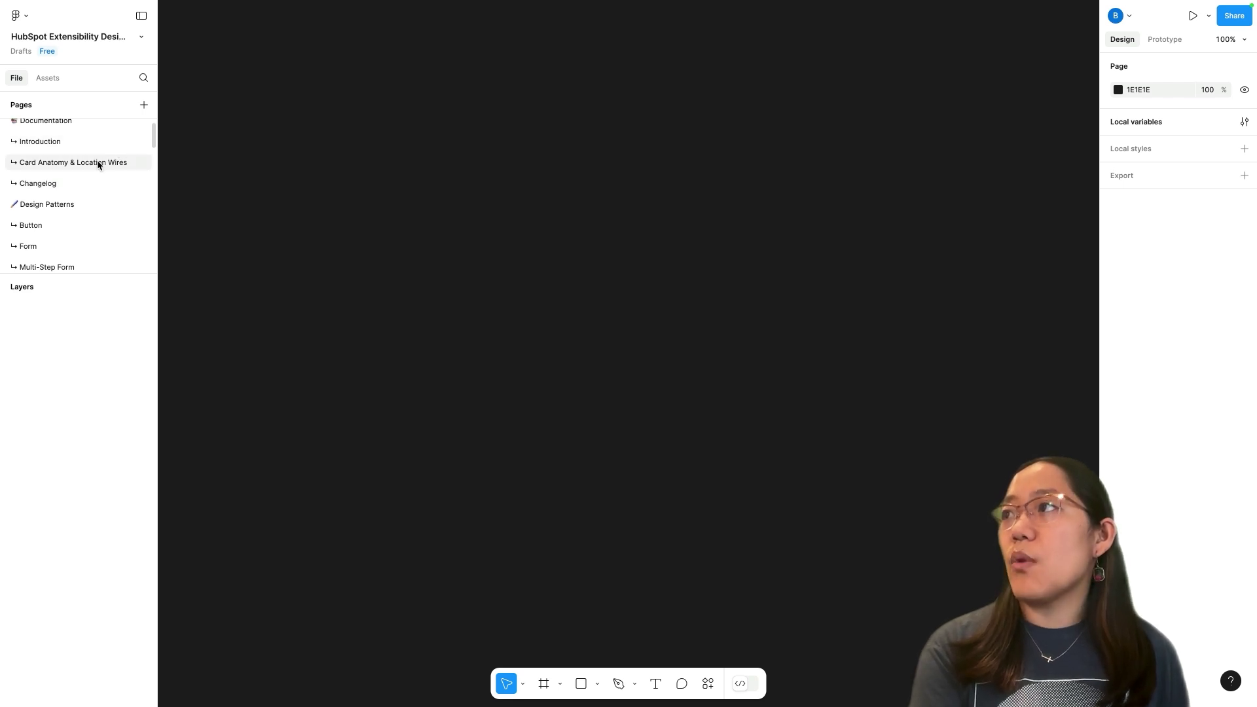
Step: Copy the 'Record Page, Sidebar Expanded' frame from Card Anatomy & Location Wires, then return to My UIE
left_click(98, 164)
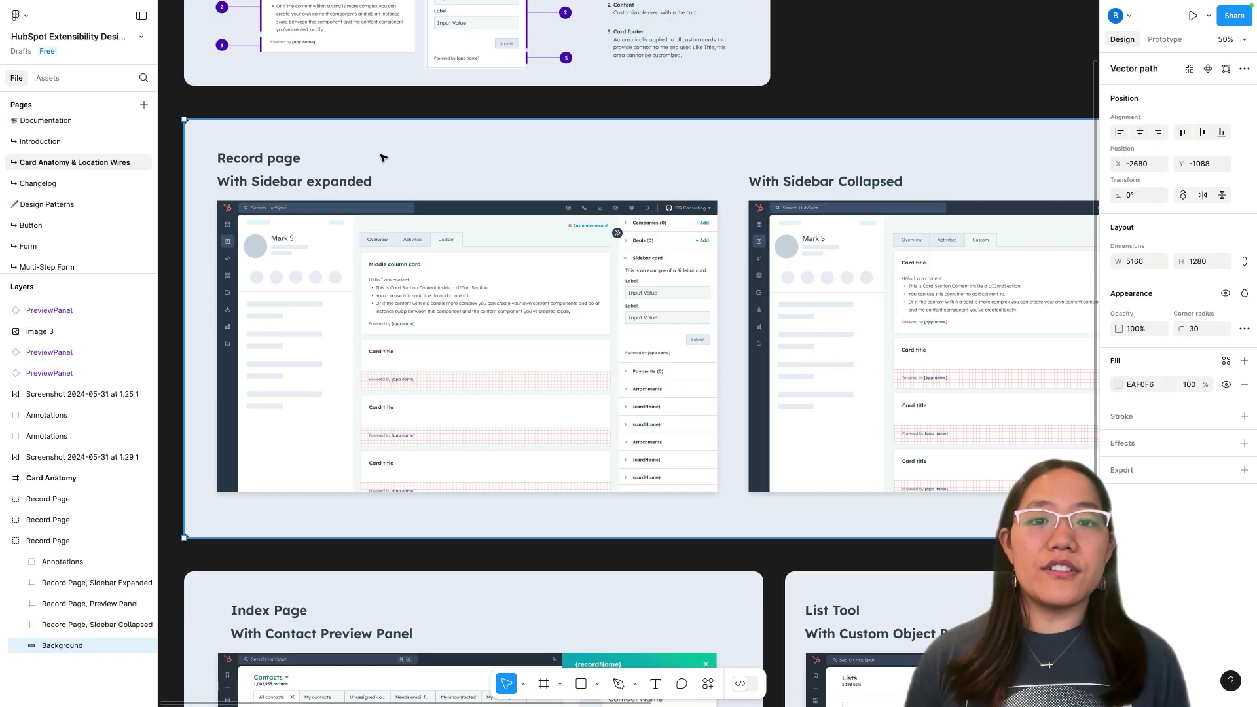
left_click(420, 204)
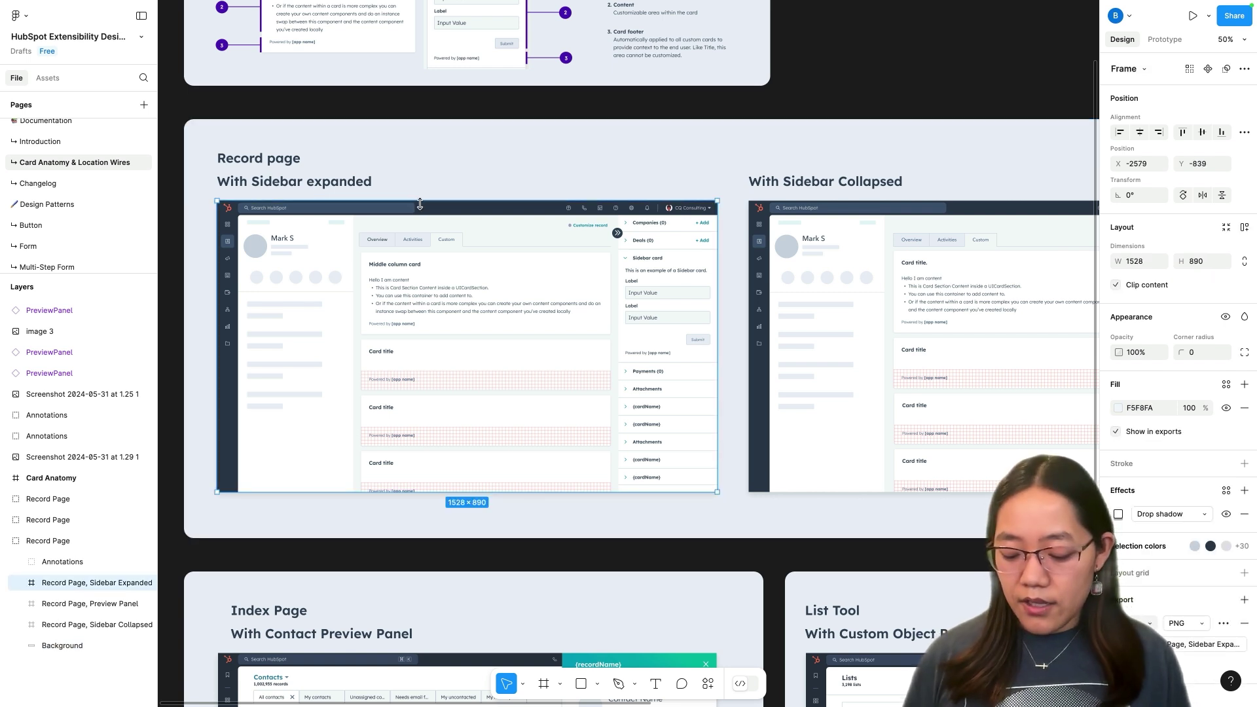
key("ctrl+c")
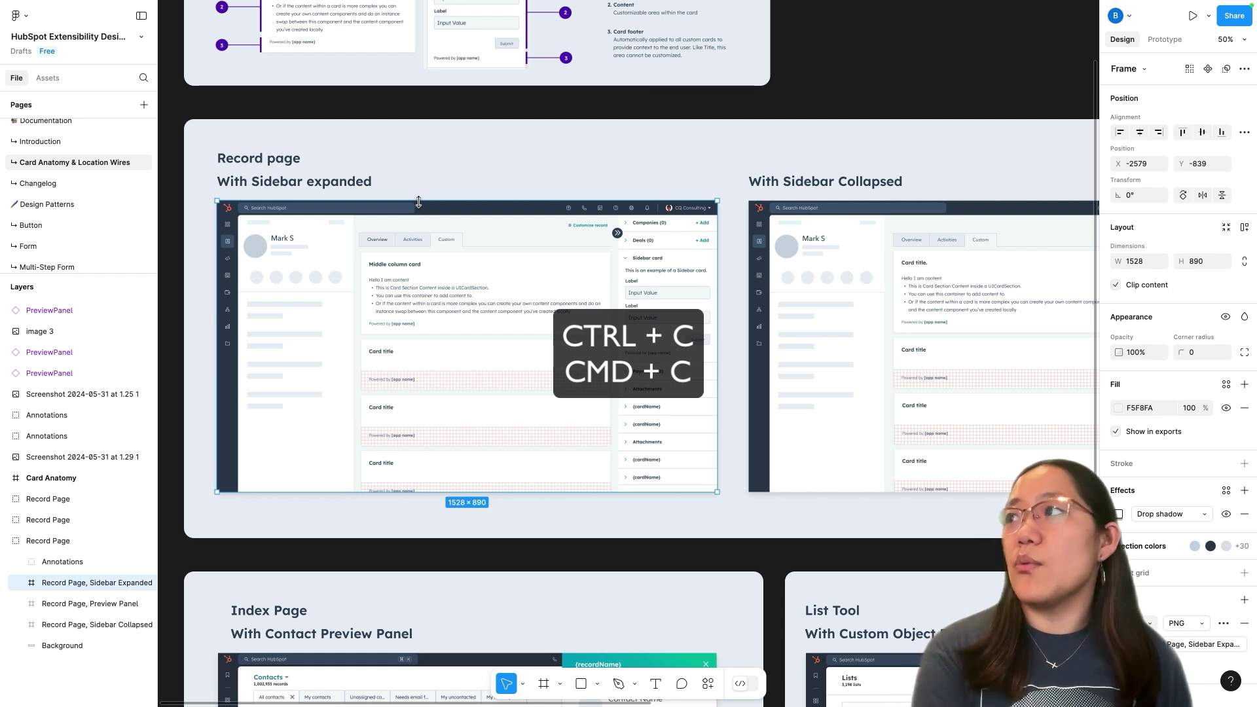
scroll(100, 229, "down", 3)
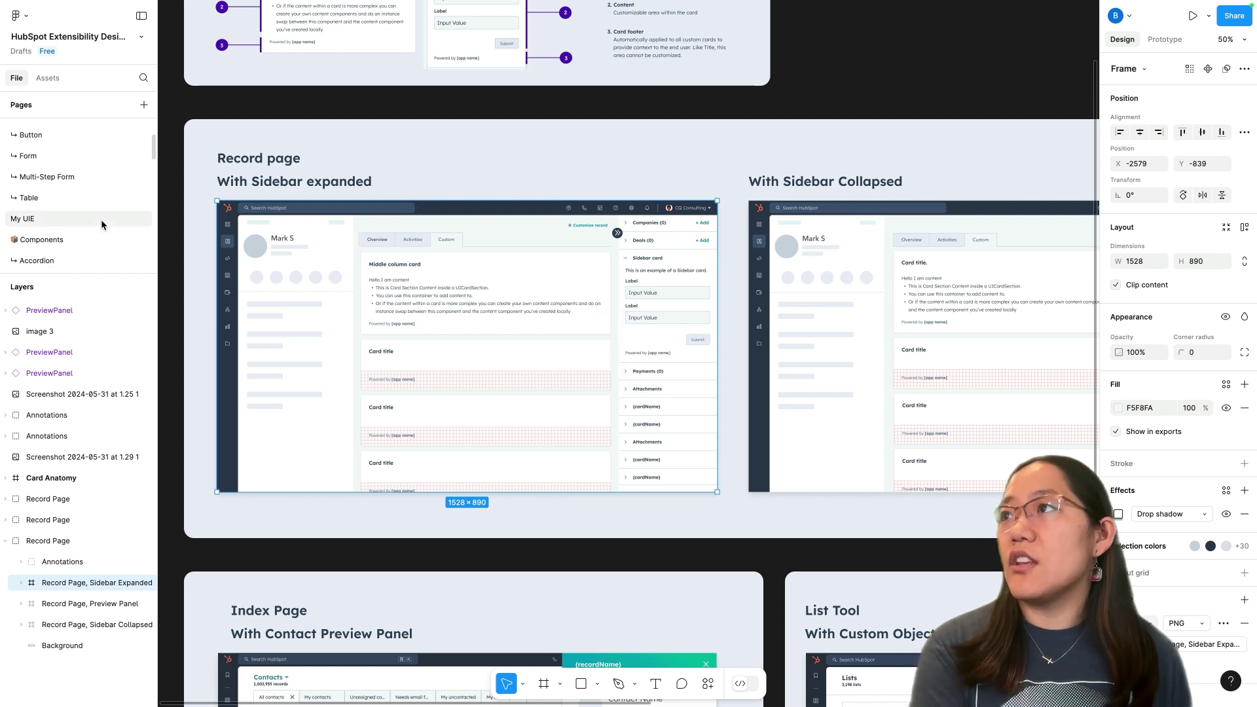
left_click(101, 218)
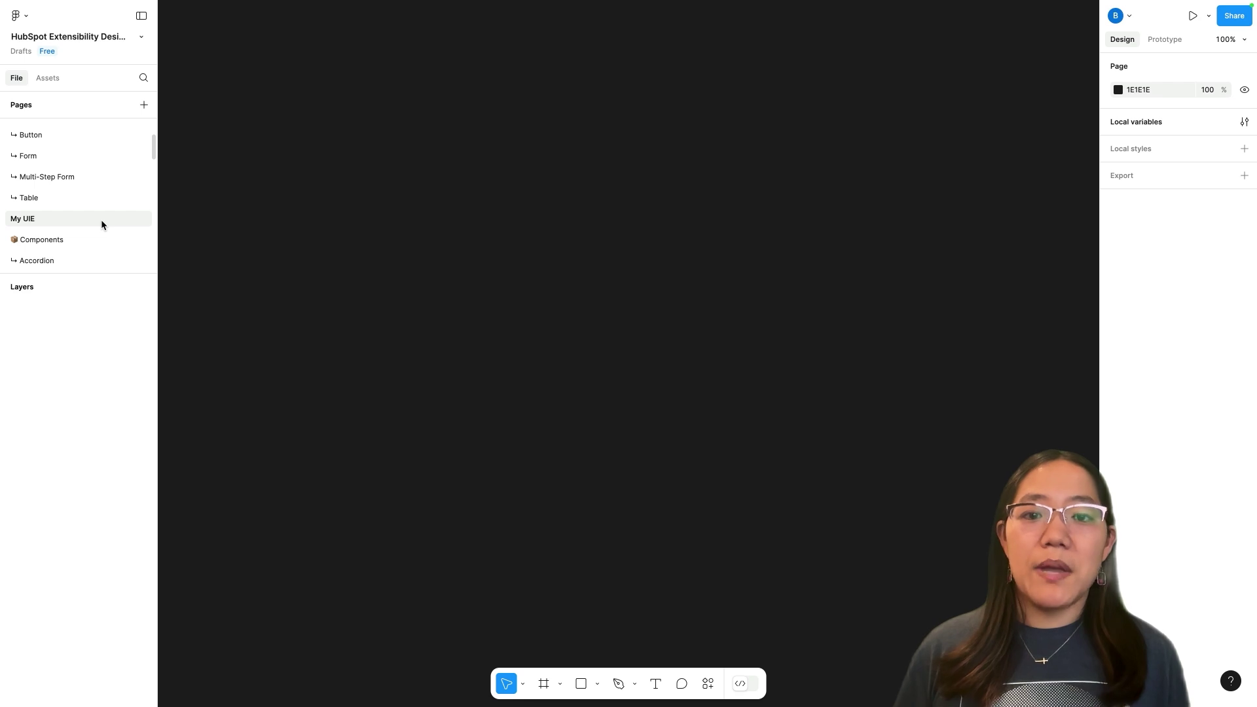
Step: Paste the record page frame onto My UIE and delete its three placeholder middle-column cards
key("ctrl+v")
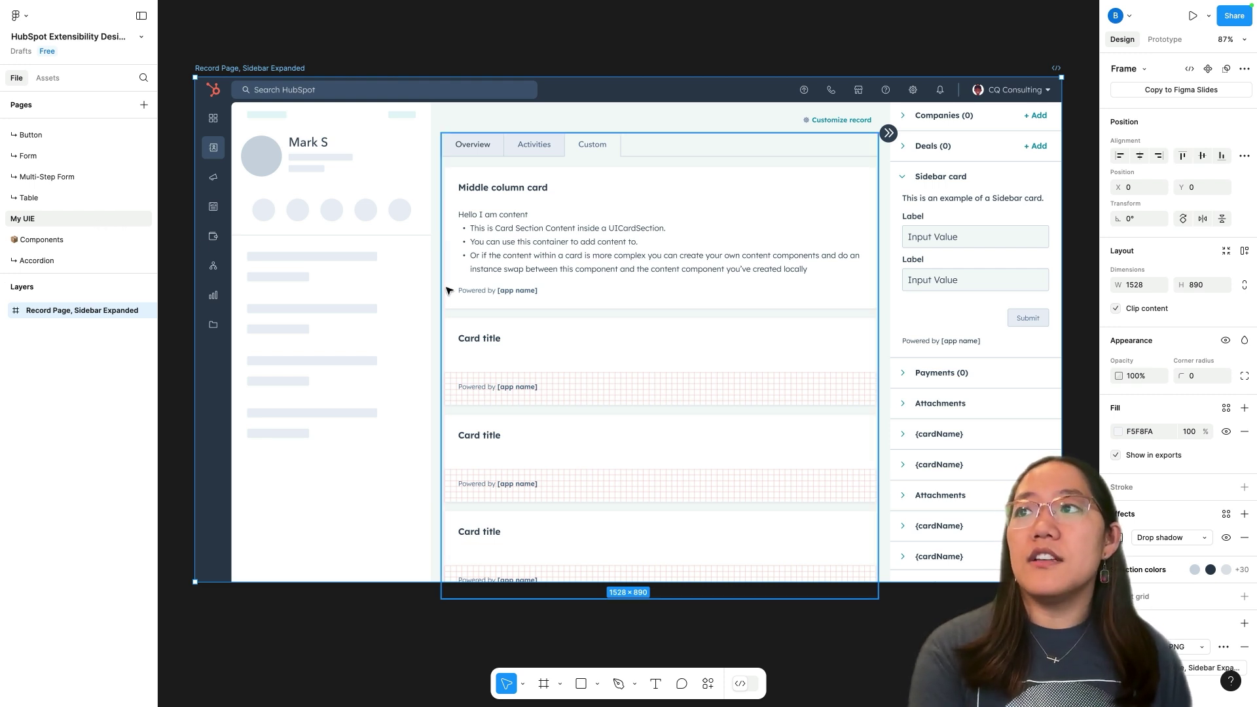
left_click(723, 347)
double_click(723, 344)
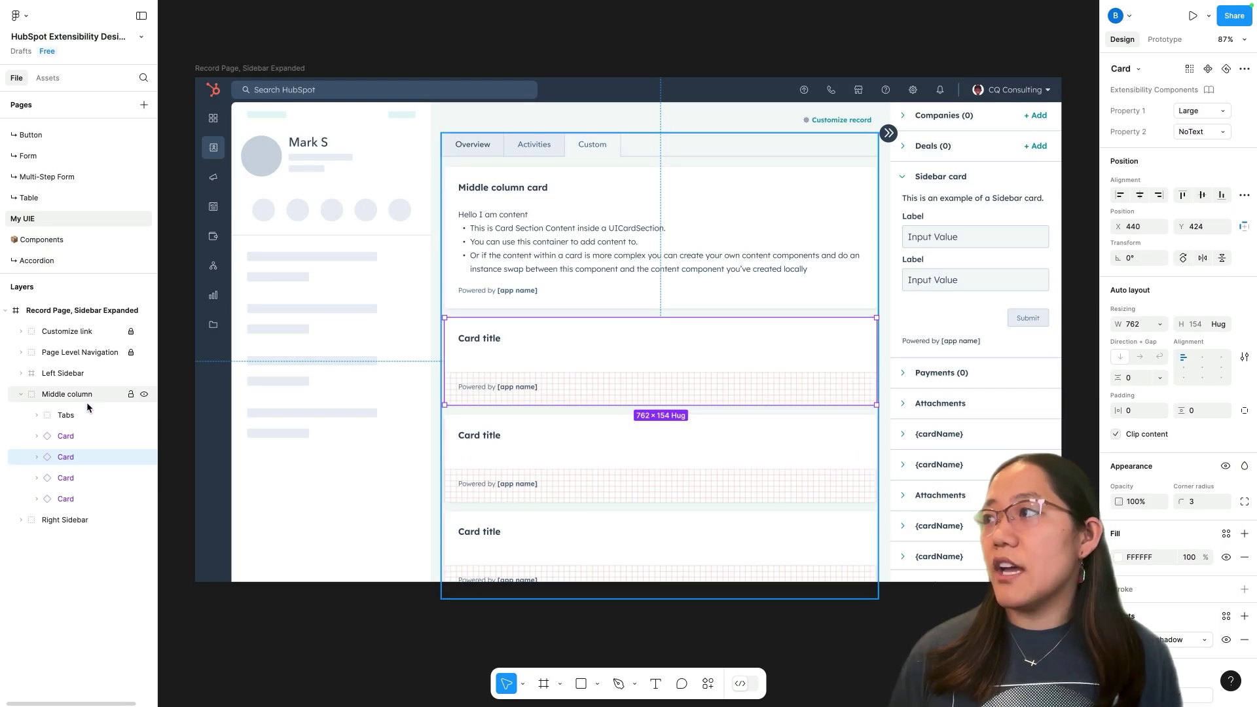
left_click(80, 501, "shift")
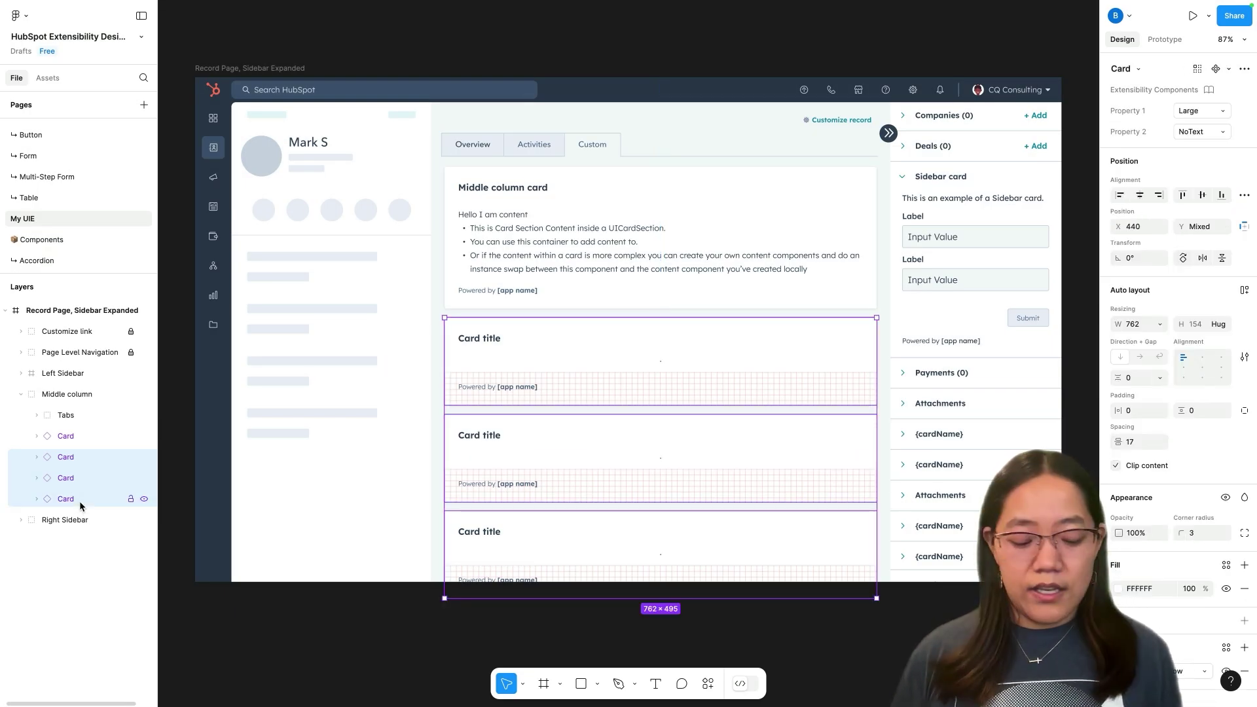
key("Delete")
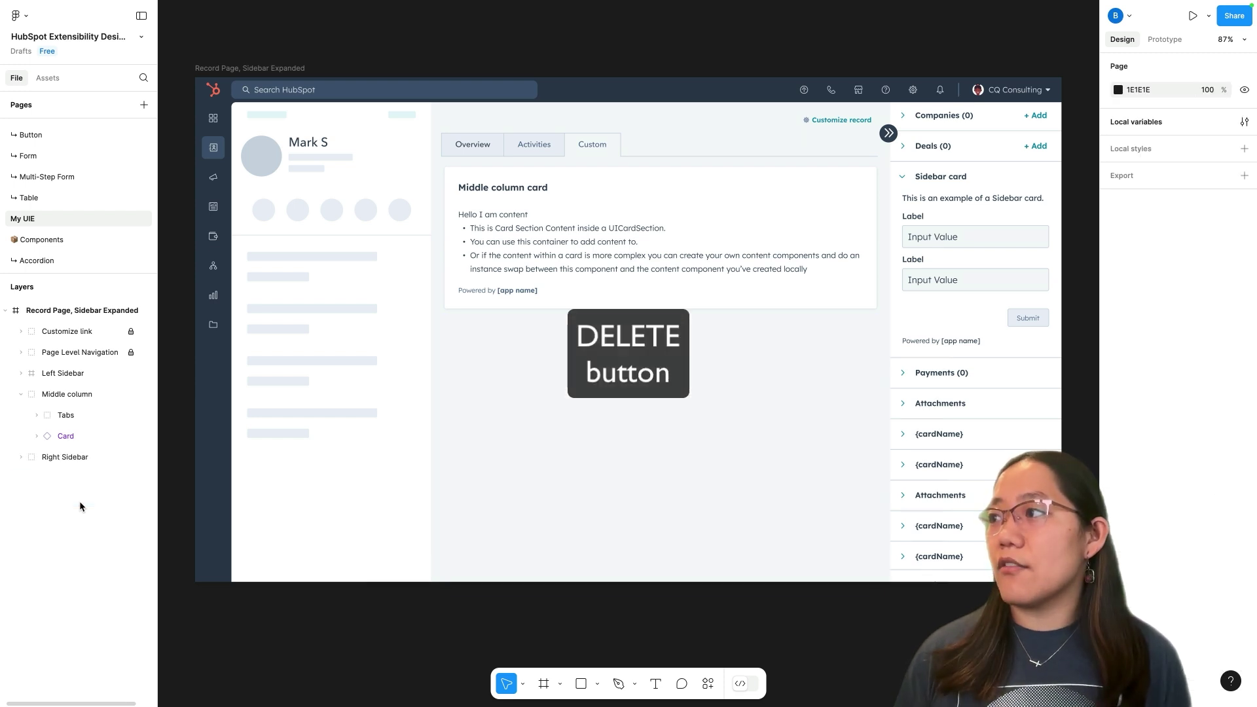
left_click(115, 436)
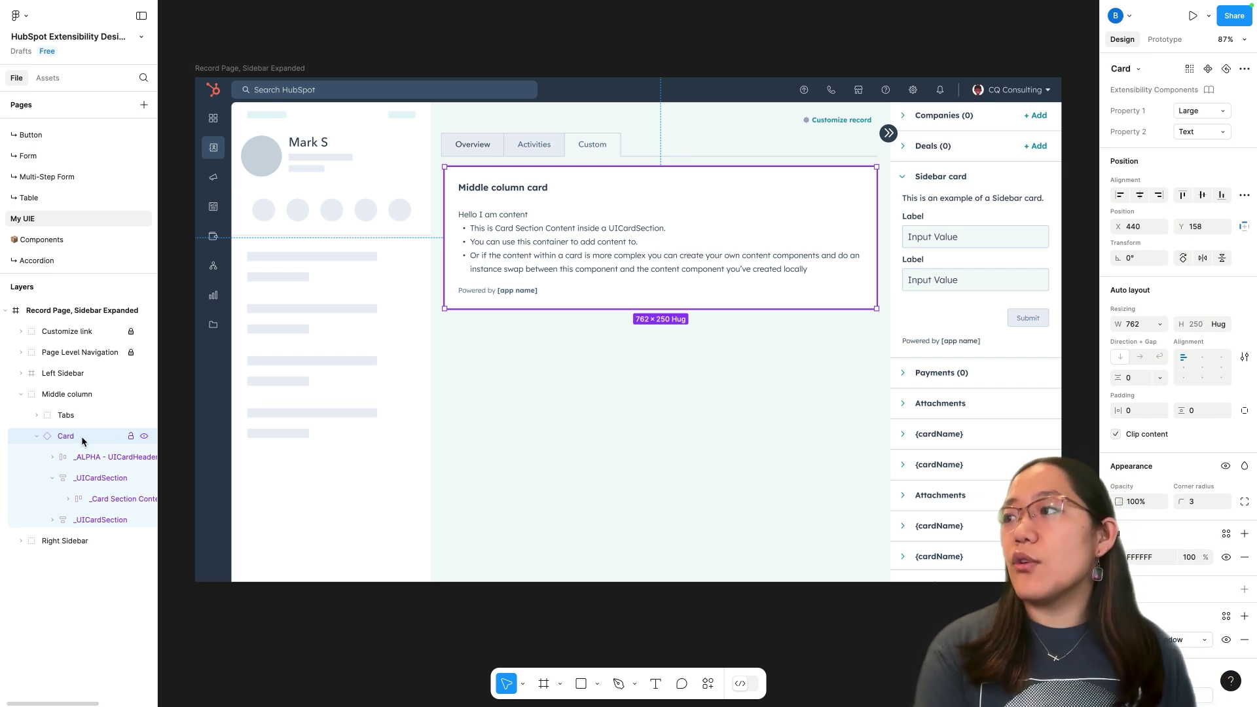
Step: Detach the middle-column Card instance so it becomes a plain editable frame
right_click(84, 440)
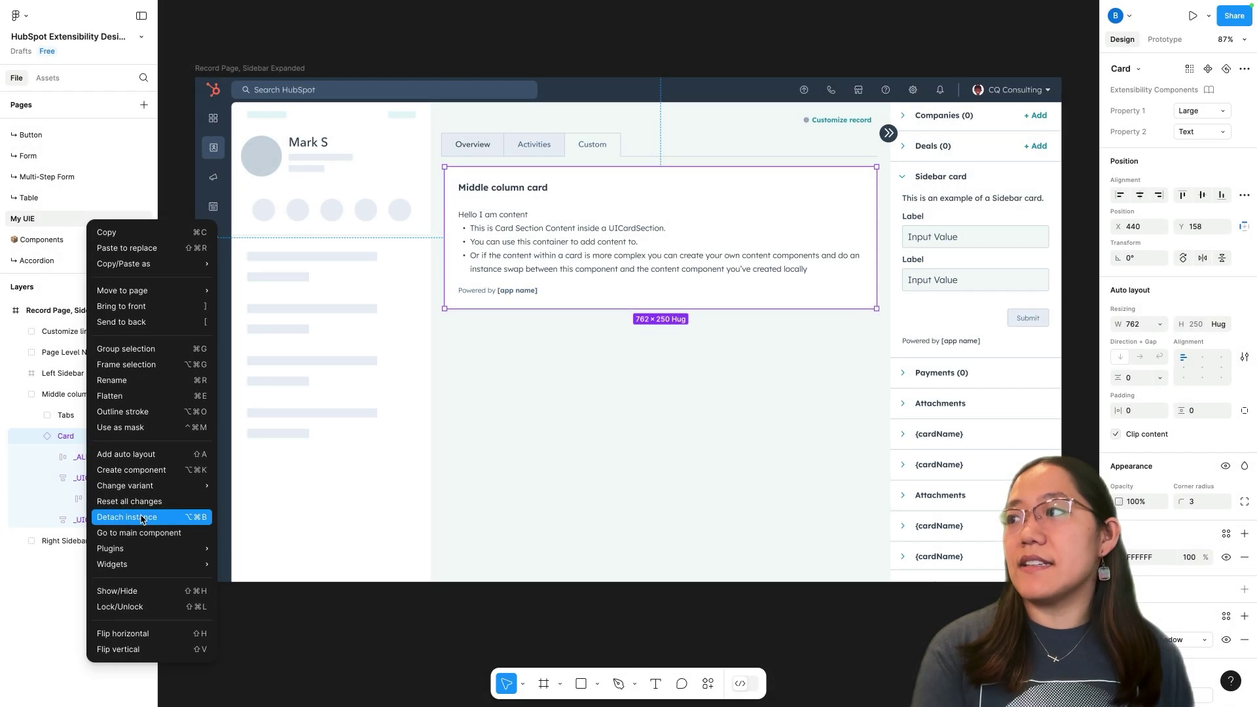
left_click(141, 520)
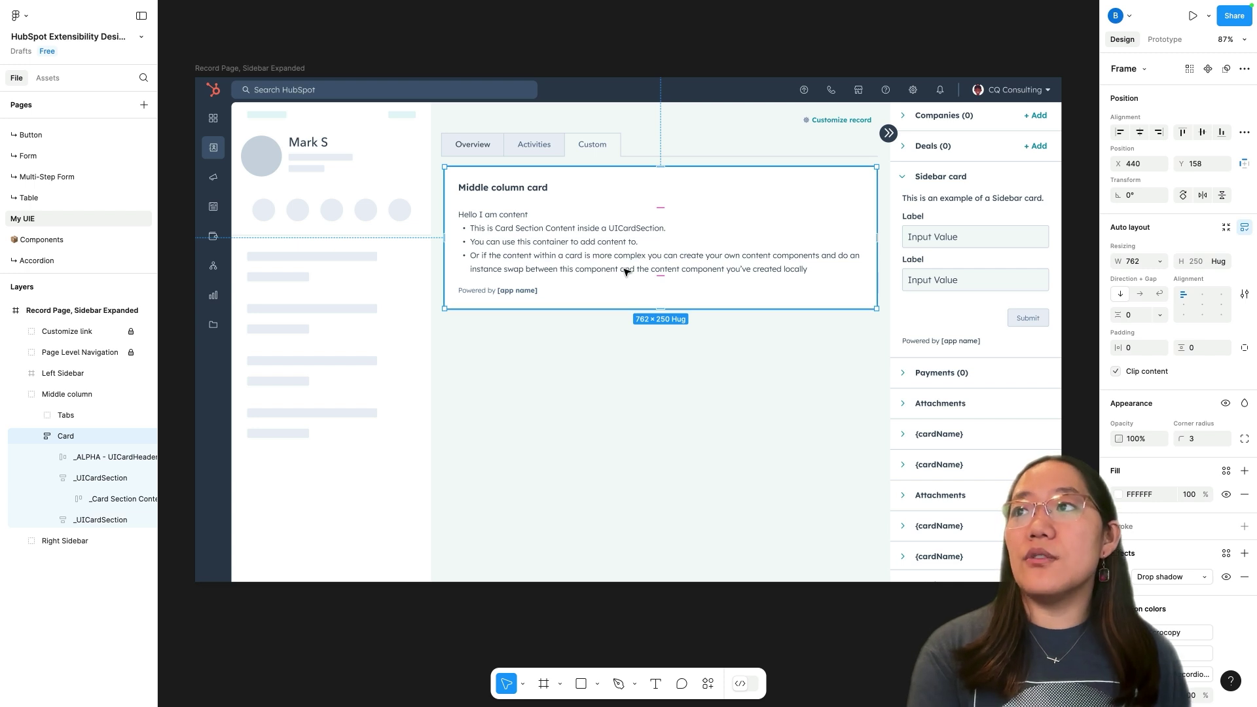
Step: Stretch the card's body section taller and retitle the card 'Table and Chart UIE'
left_click(587, 238)
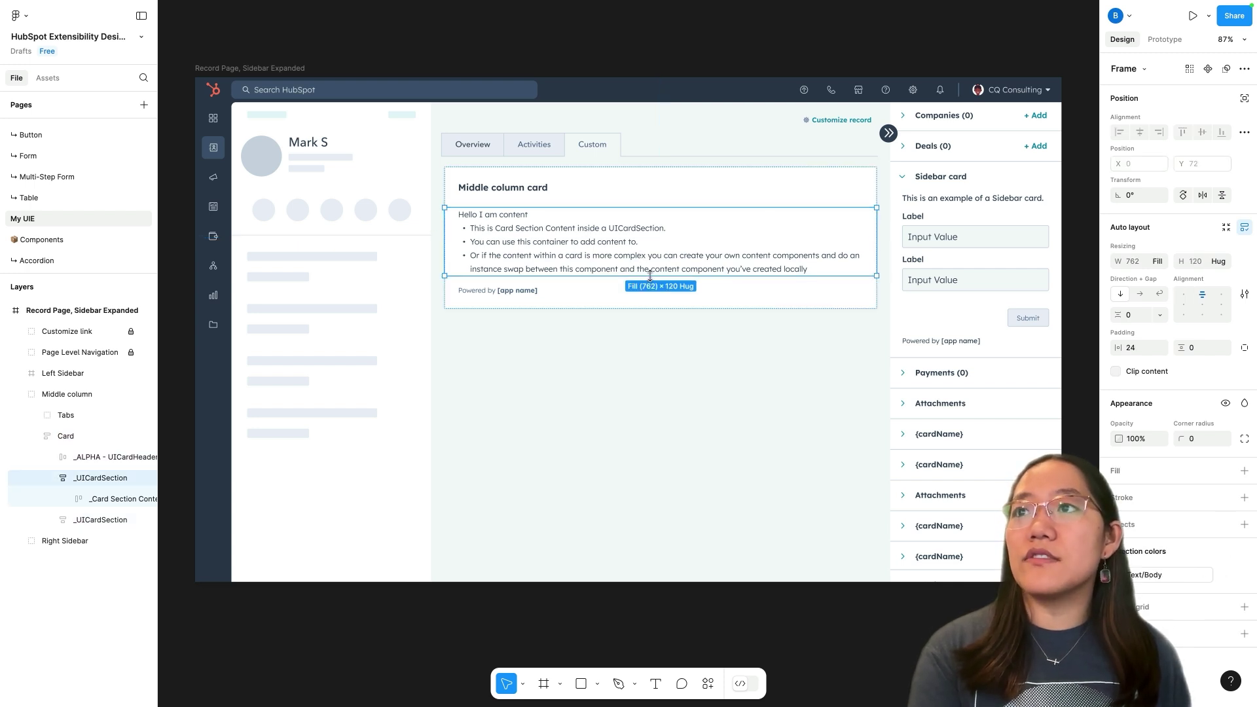
left_click_drag(665, 276, 650, 536)
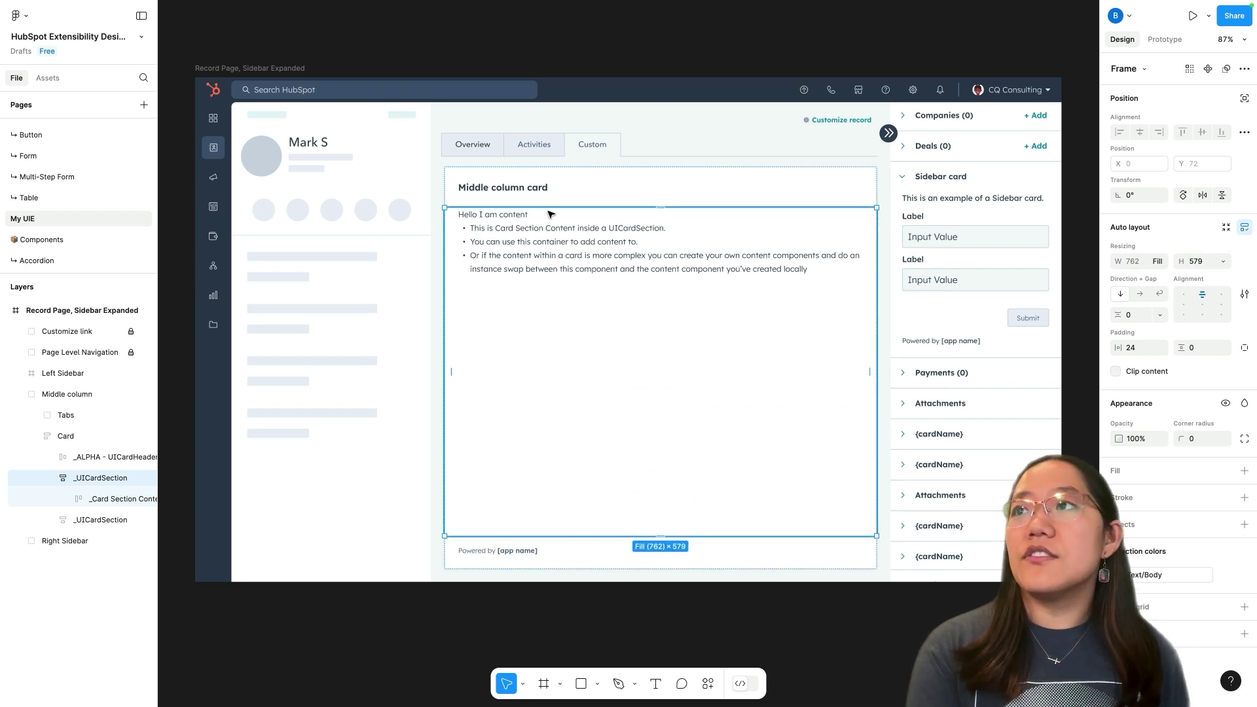
double_click(492, 190)
double_click(492, 190)
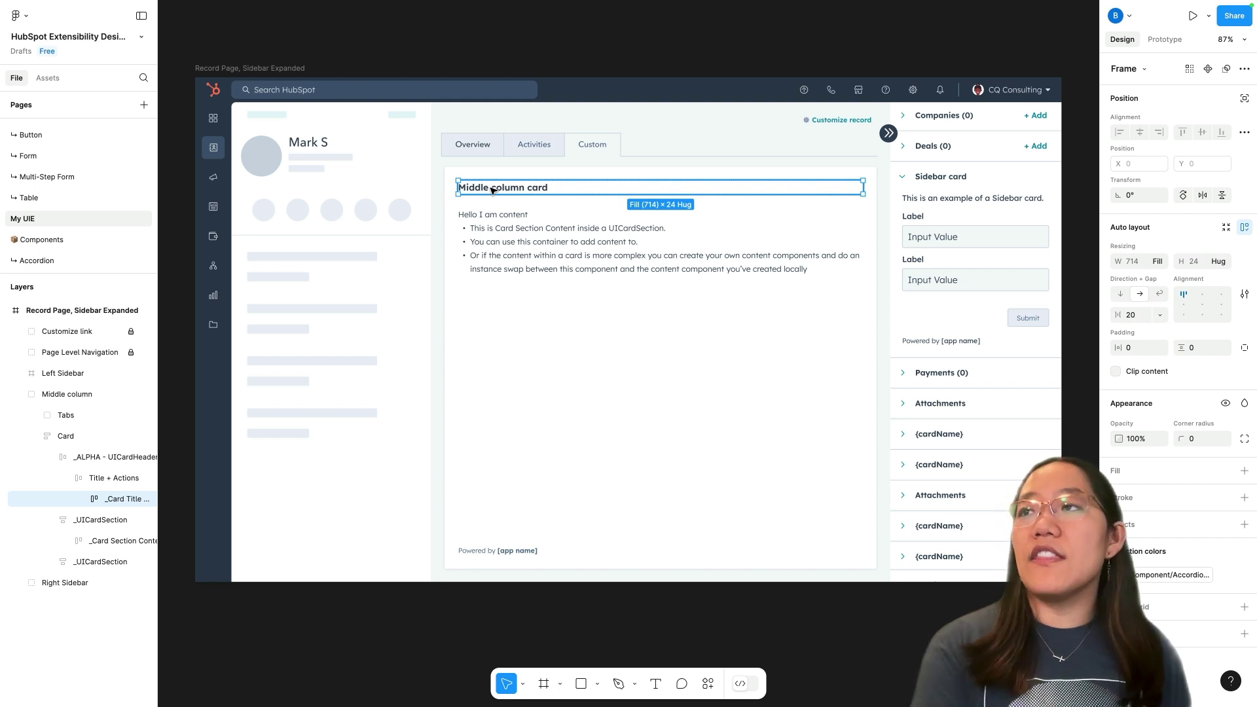
double_click(498, 190)
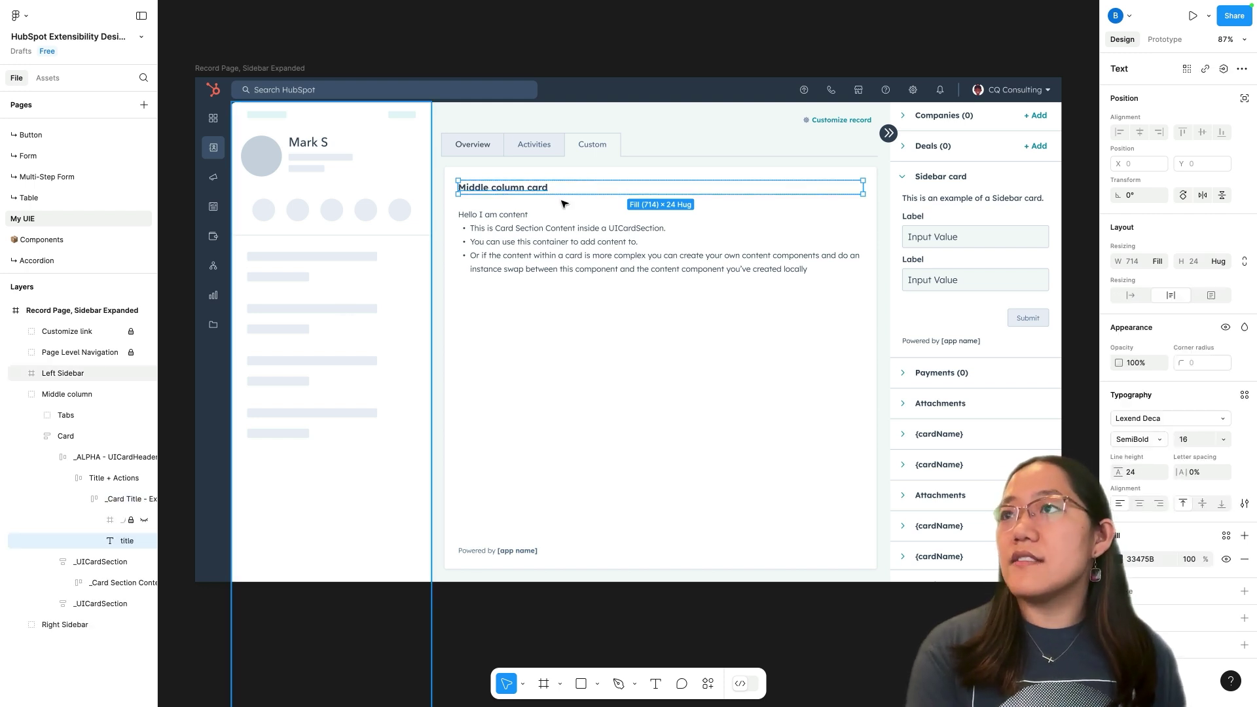
double_click(513, 187)
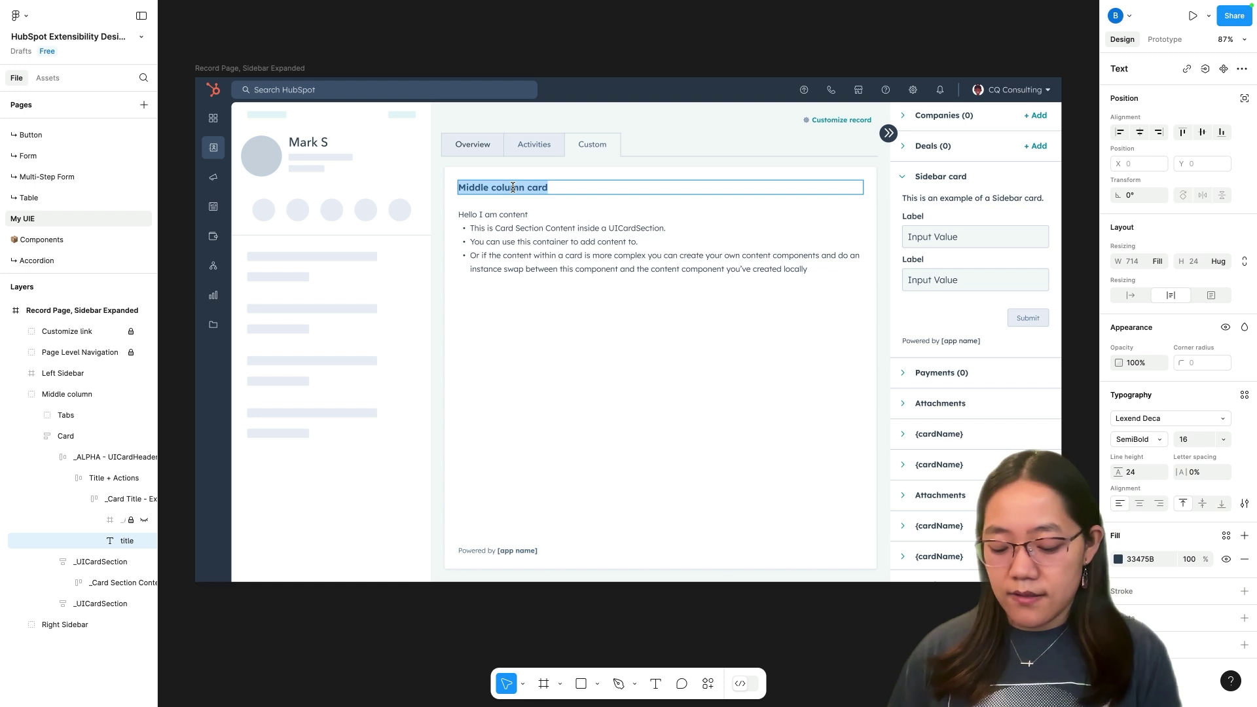
type("Table and ")
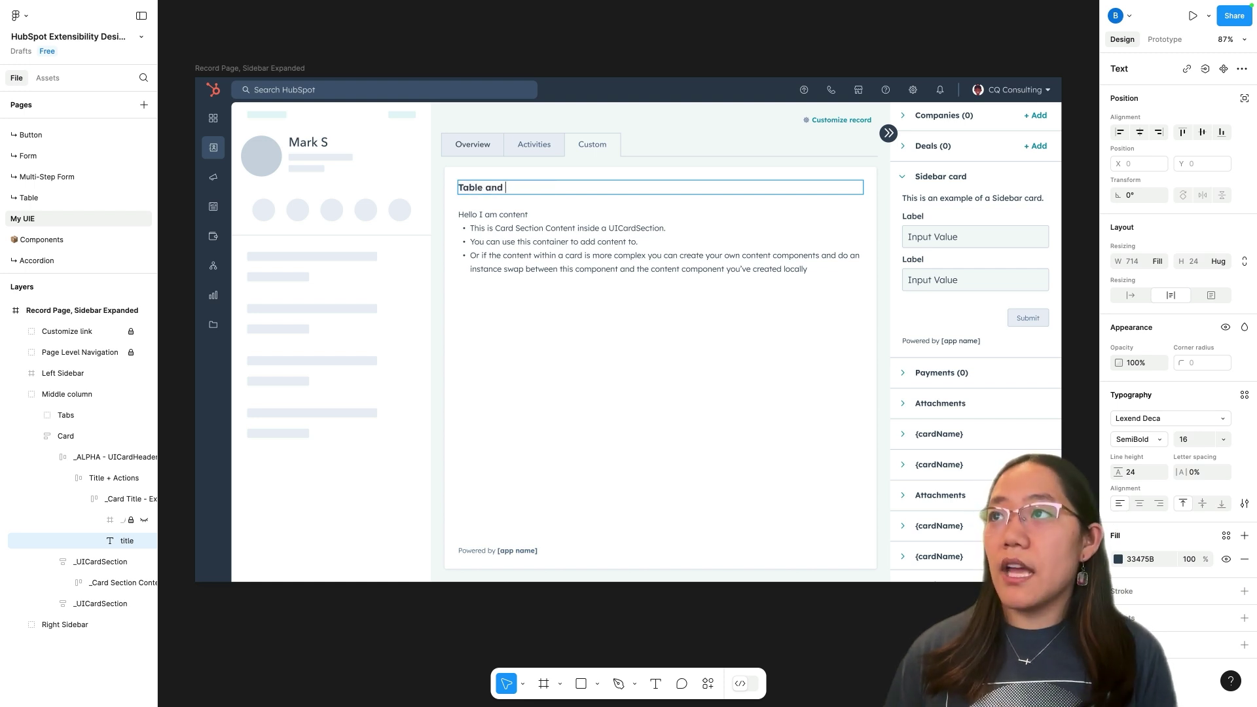
type("Chart ")
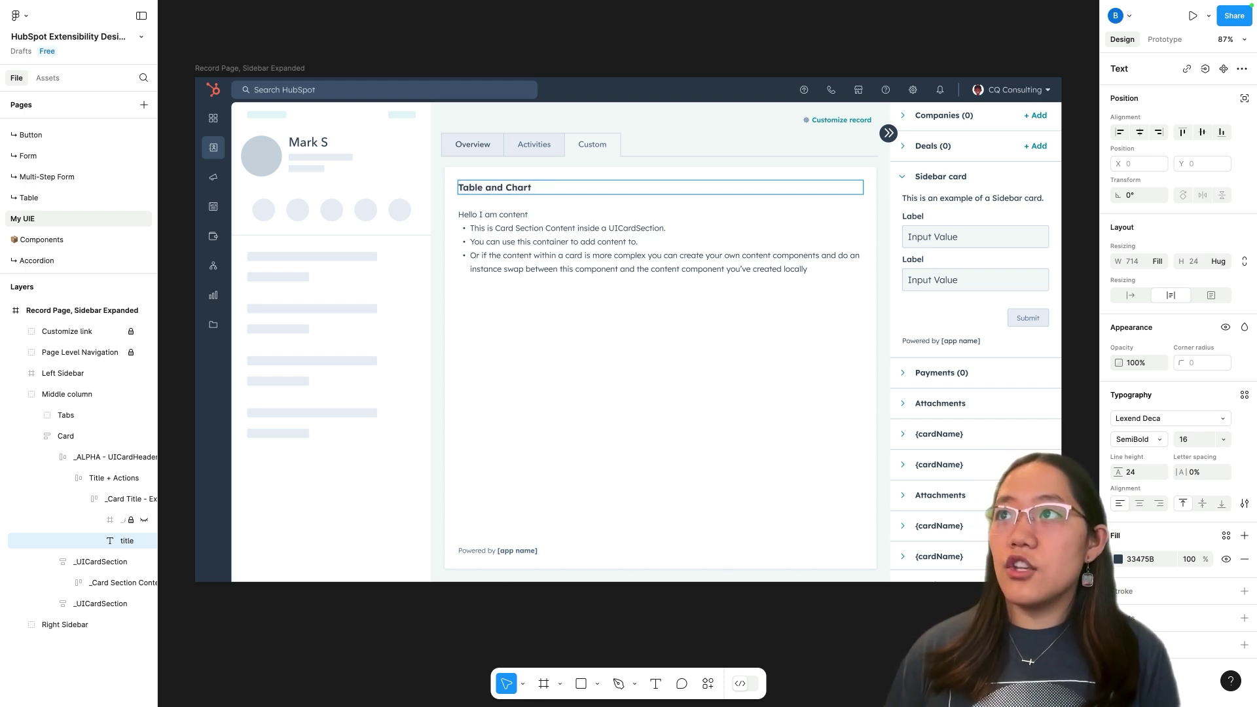
type("UIE")
left_click(649, 261)
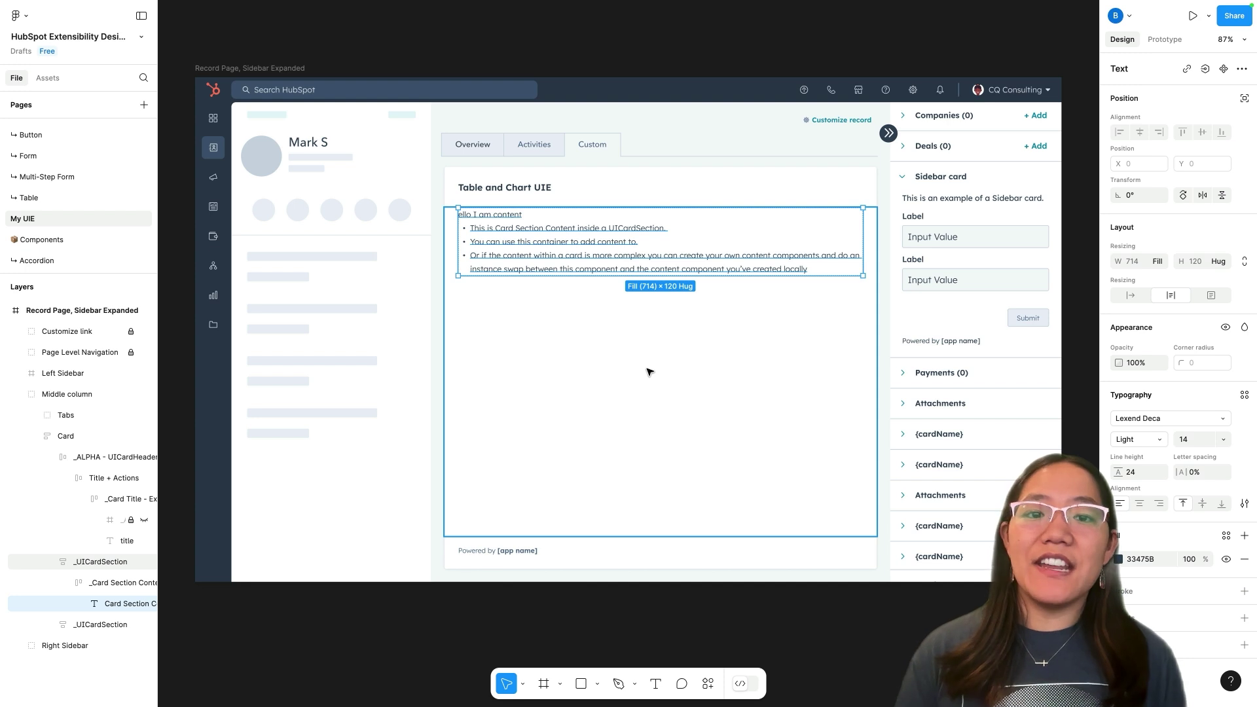
Step: Delete the placeholder content block from the card's body section
left_click(564, 292)
left_click(611, 225)
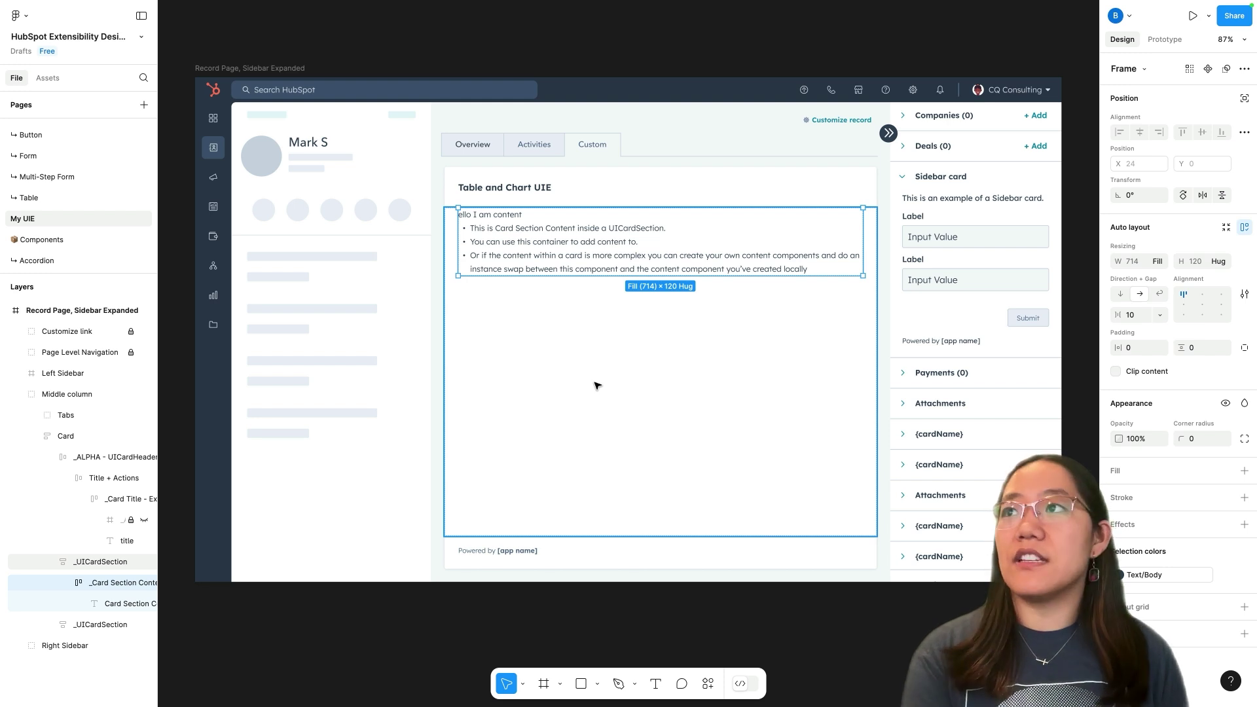
key("Delete")
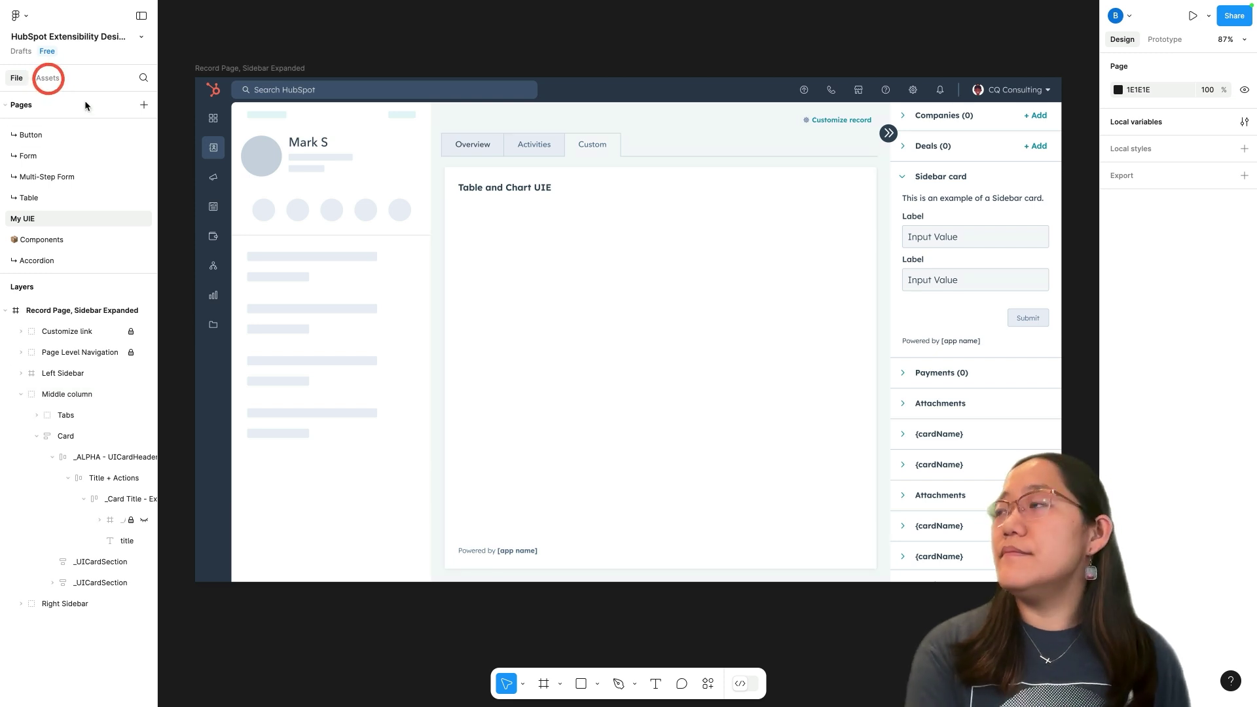
left_click(57, 79)
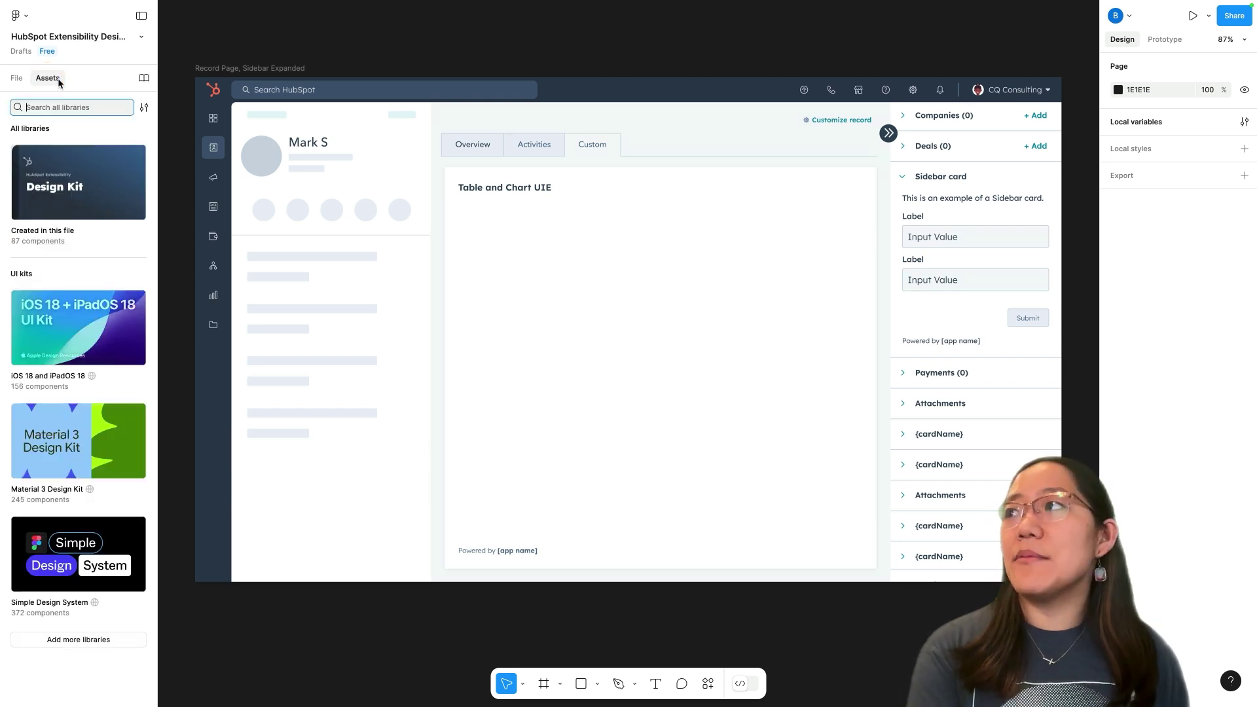
Step: Search the Design Kit library for 'heading' and drop the Heading component into the card's body
left_click(70, 190)
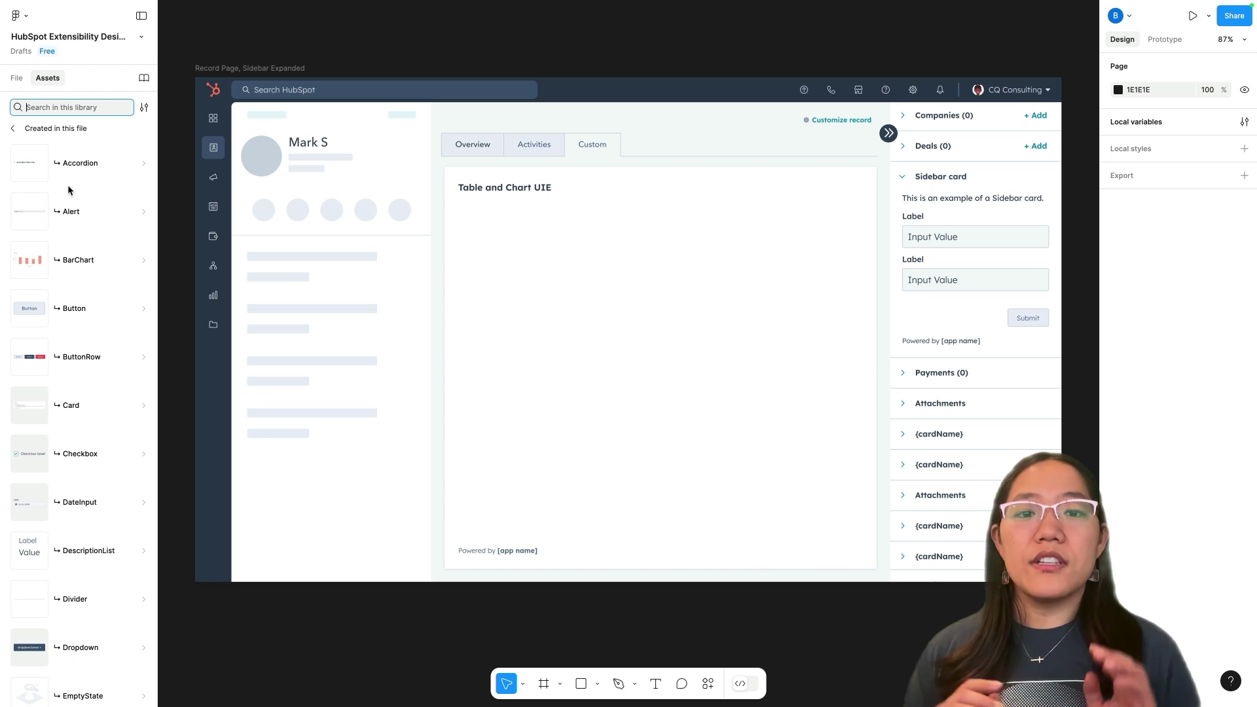
type("heading")
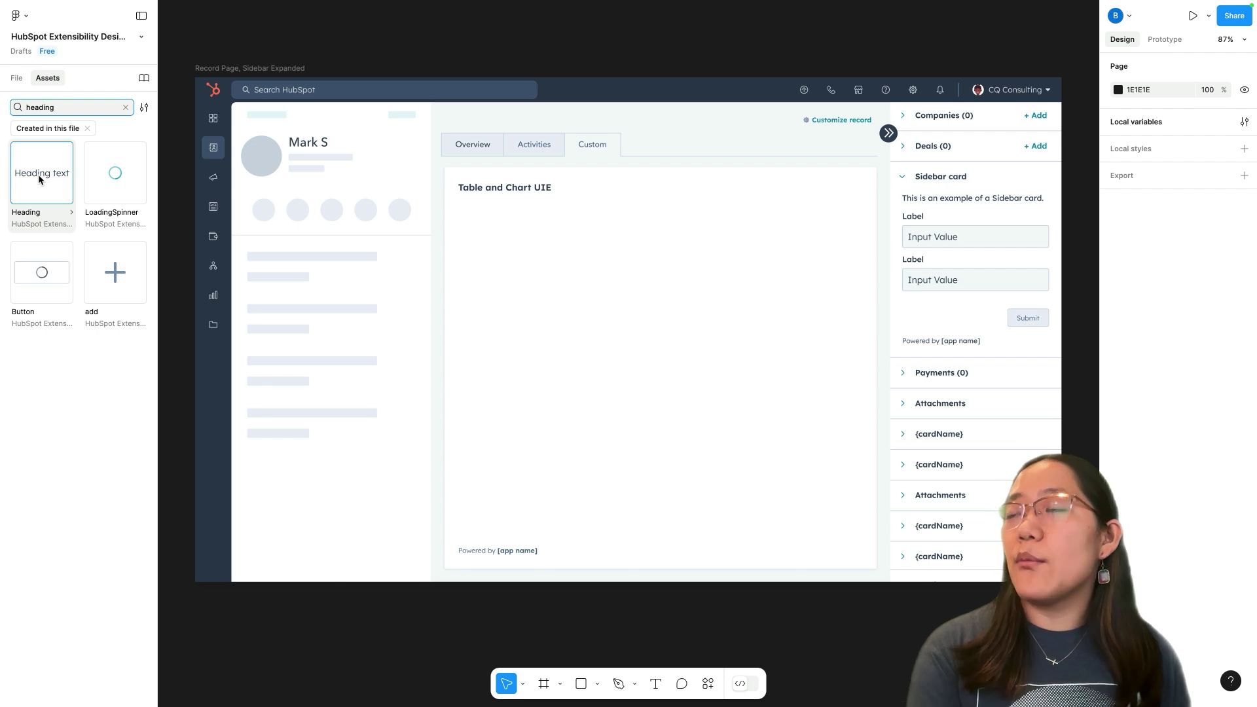
left_click_drag(38, 174, 614, 252)
scroll(742, 246, "down", 1)
left_click(741, 245)
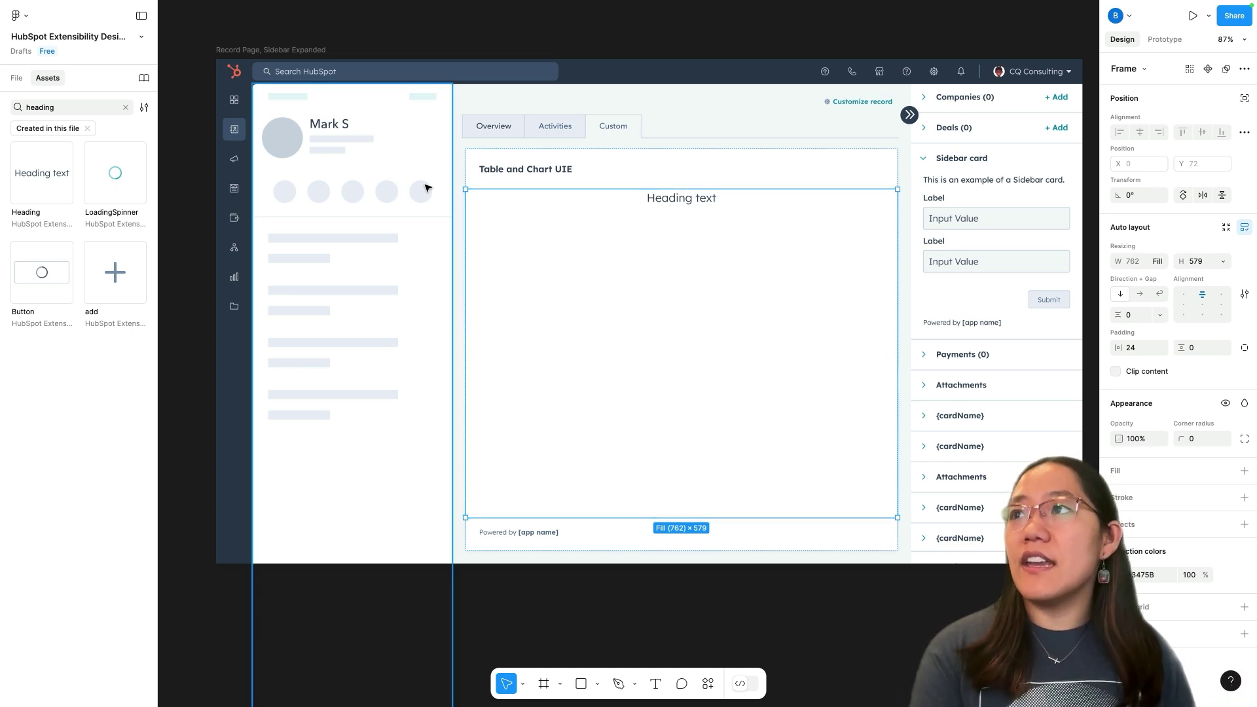
left_click(126, 107)
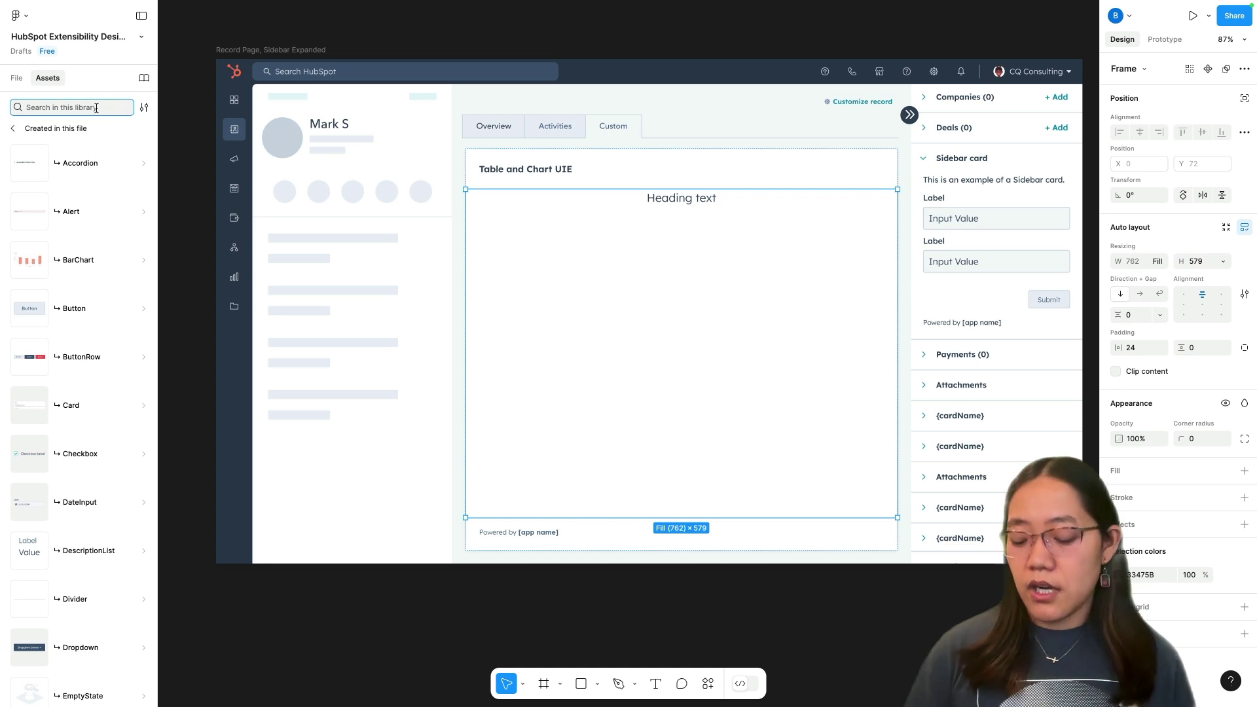
Step: Place a TableHead component under the card's heading and reduce it to 5 columns
type("table")
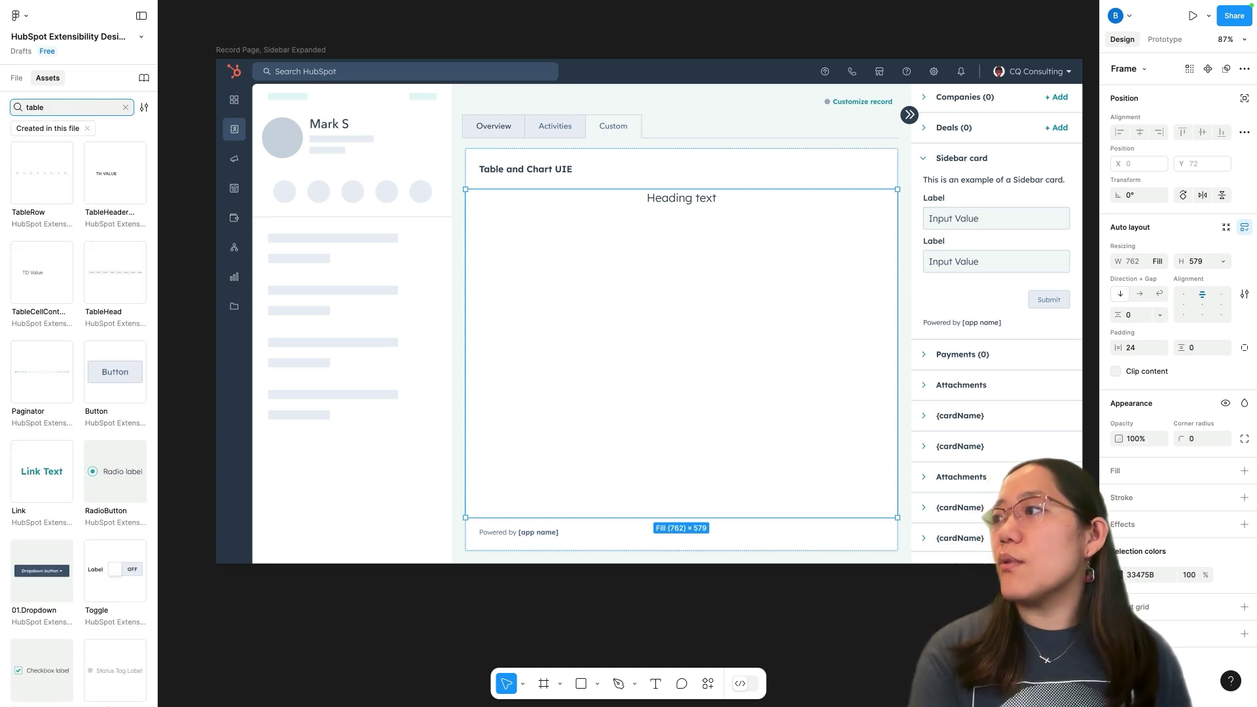
left_click(122, 271)
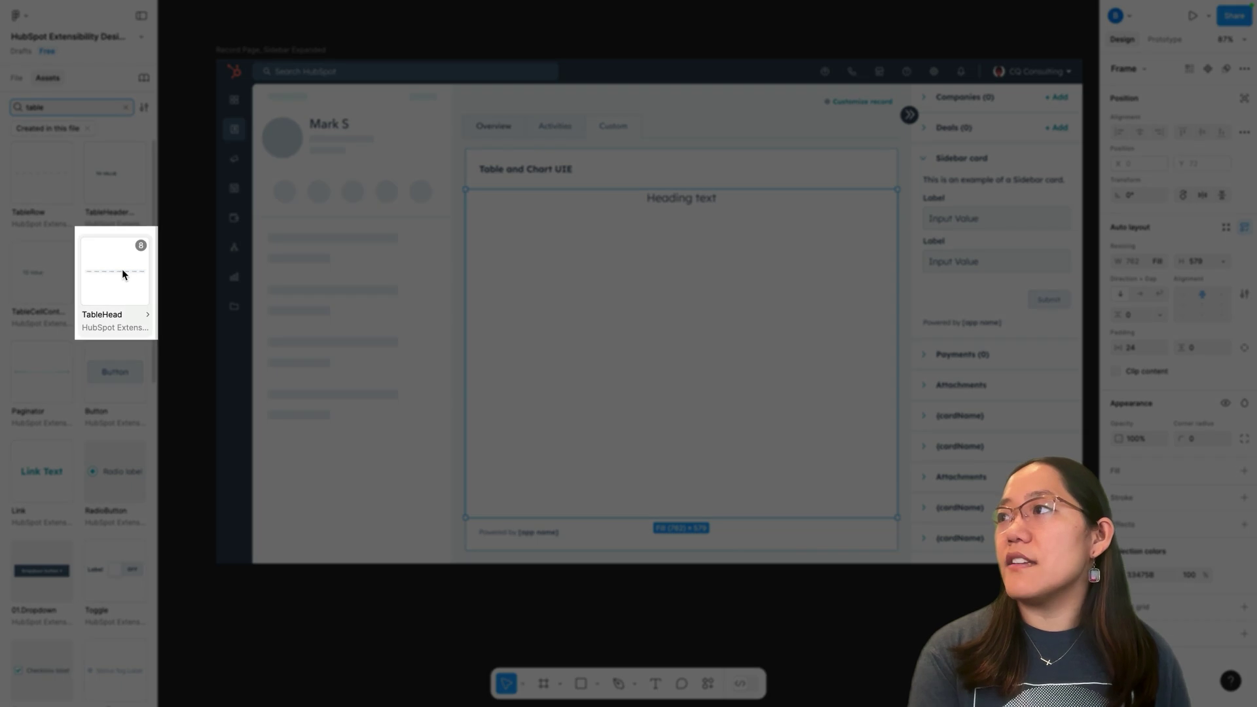
left_click_drag(116, 269, 678, 224)
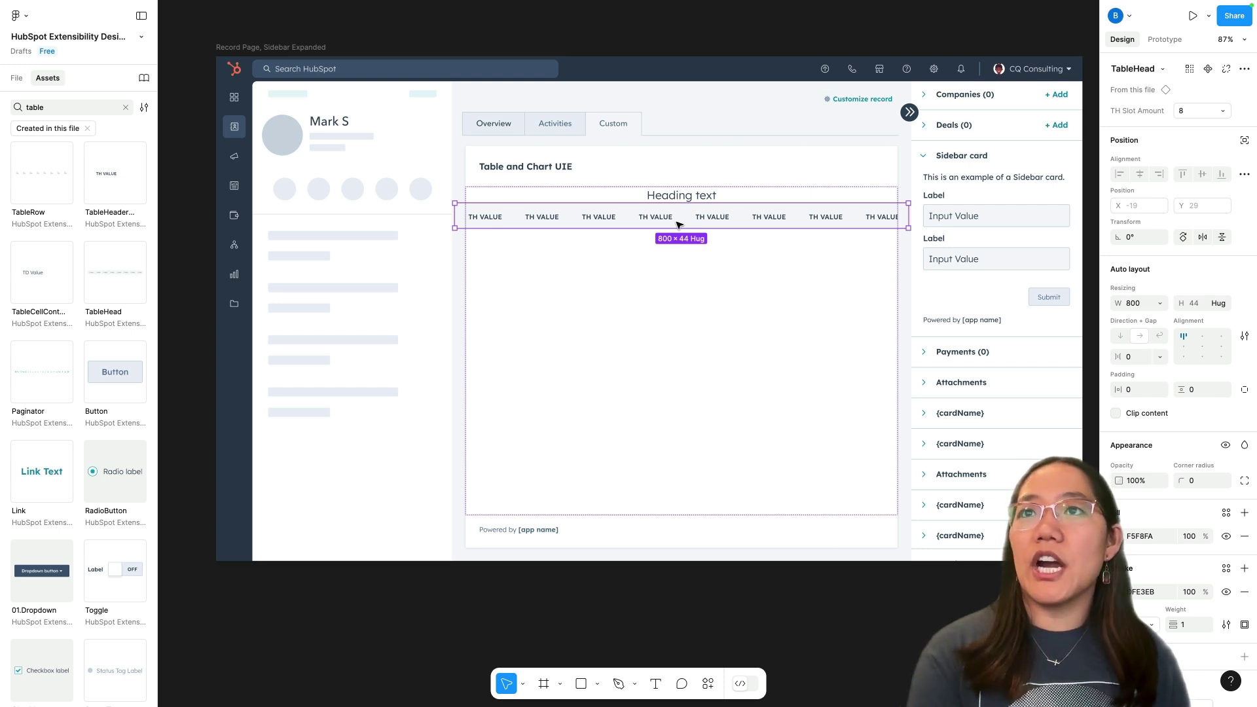
scroll(482, 178, "down", 2)
scroll(482, 178, "right", 1)
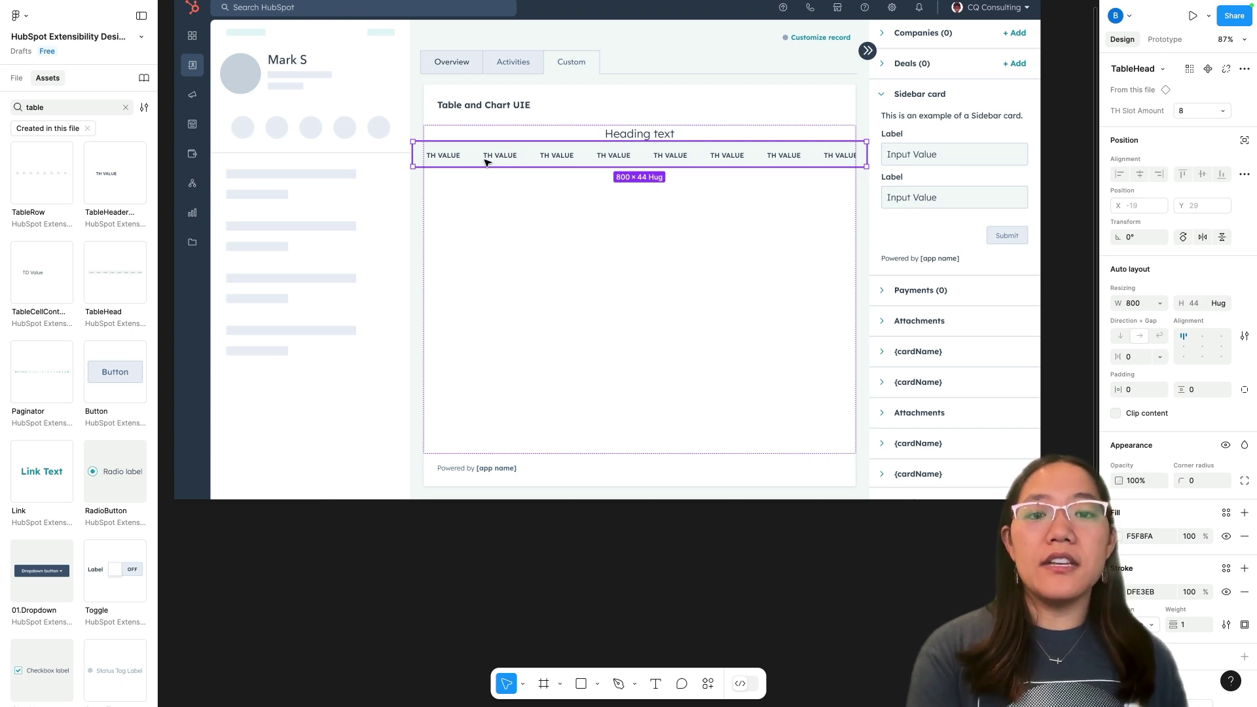
right_click(485, 162)
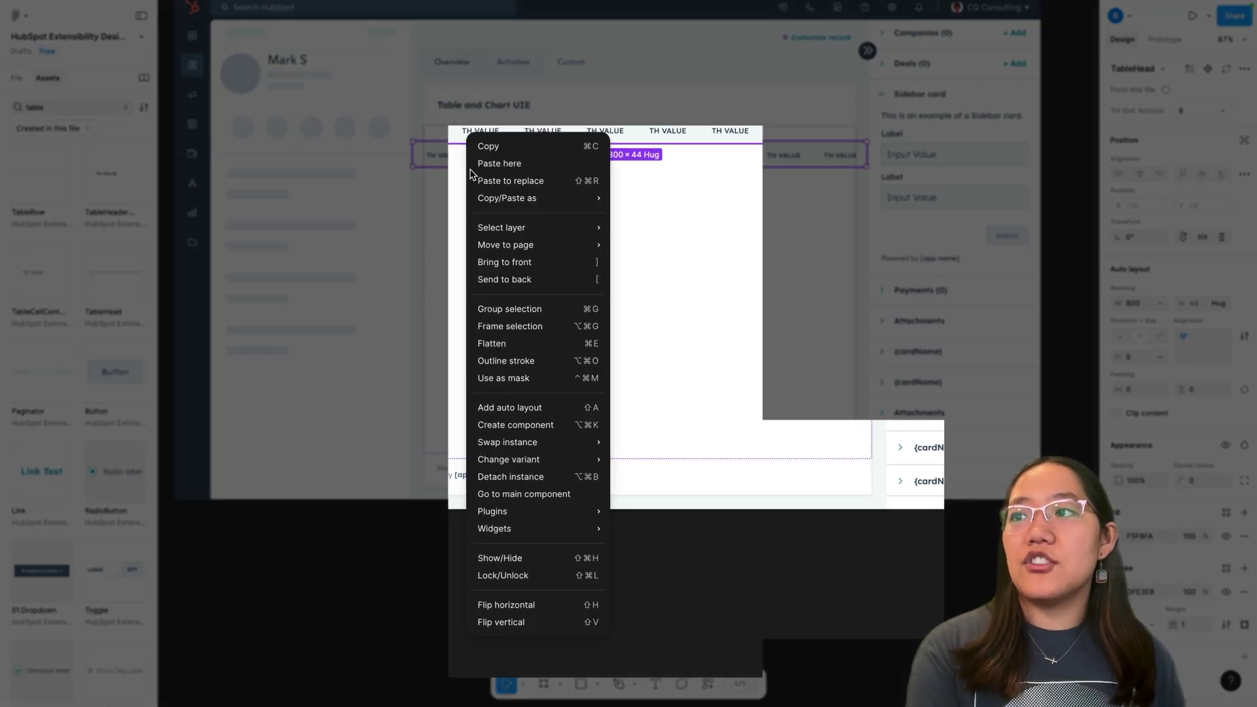
mouse_move(567, 457)
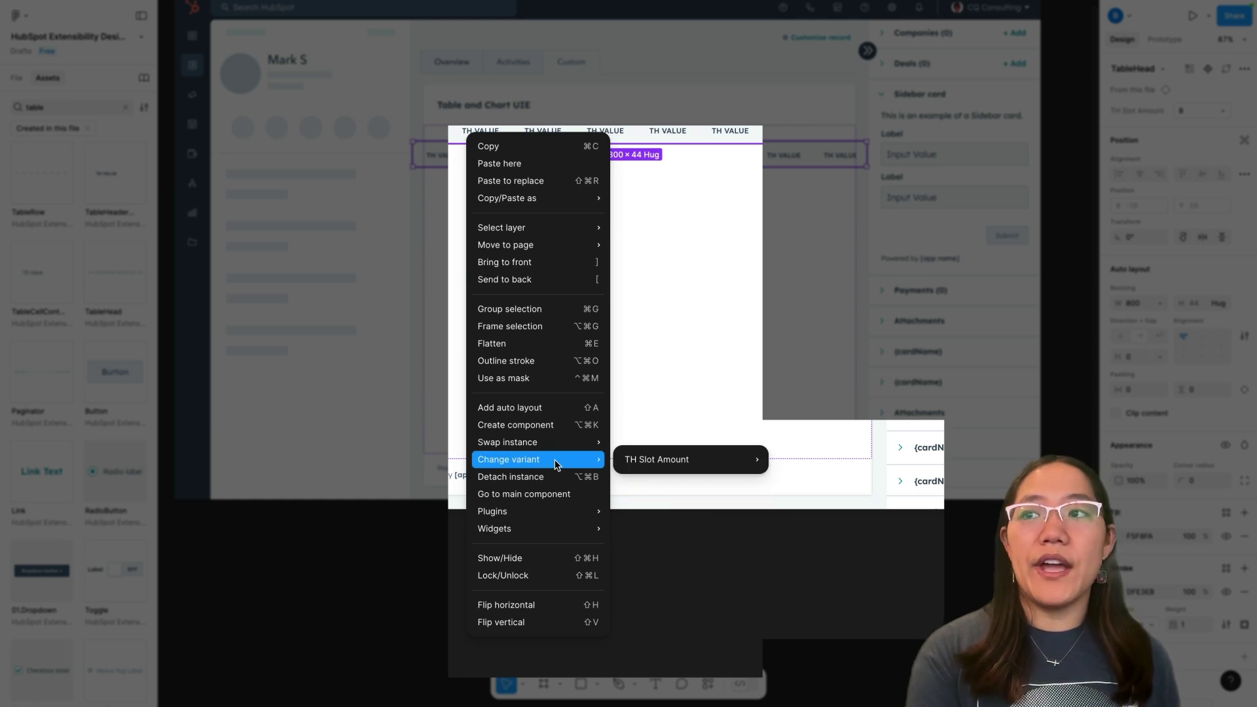
mouse_move(638, 463)
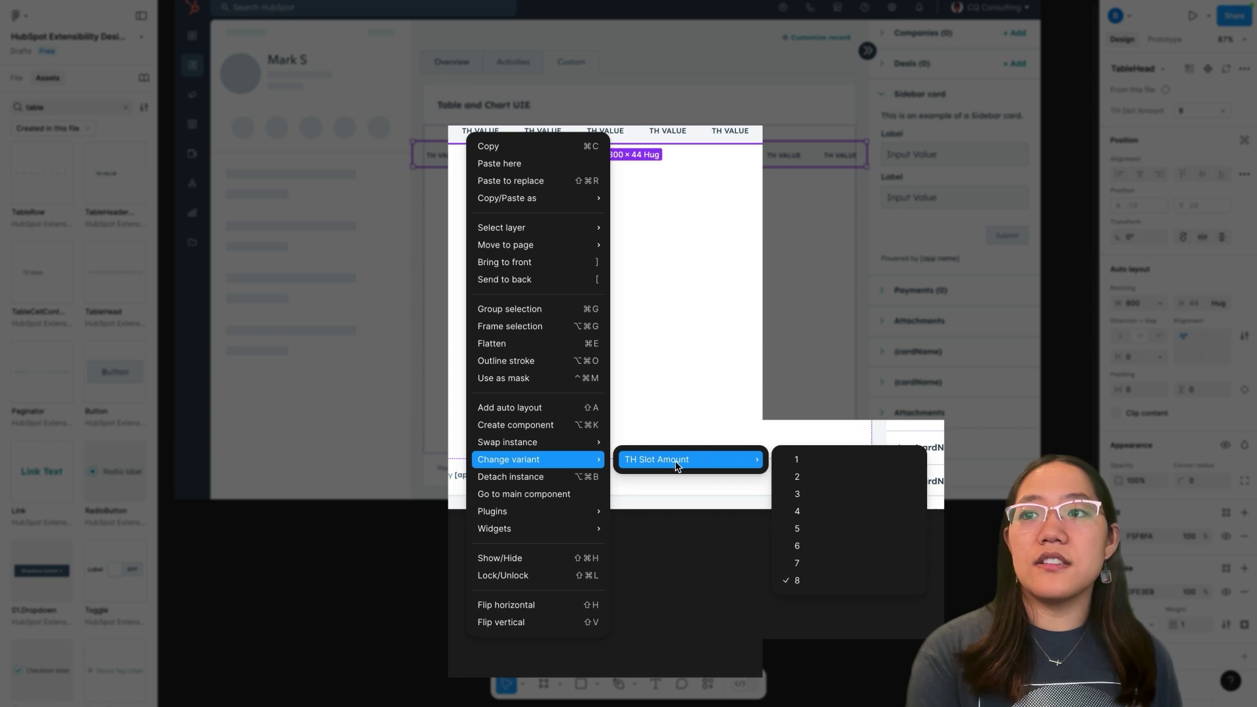
left_click(798, 527)
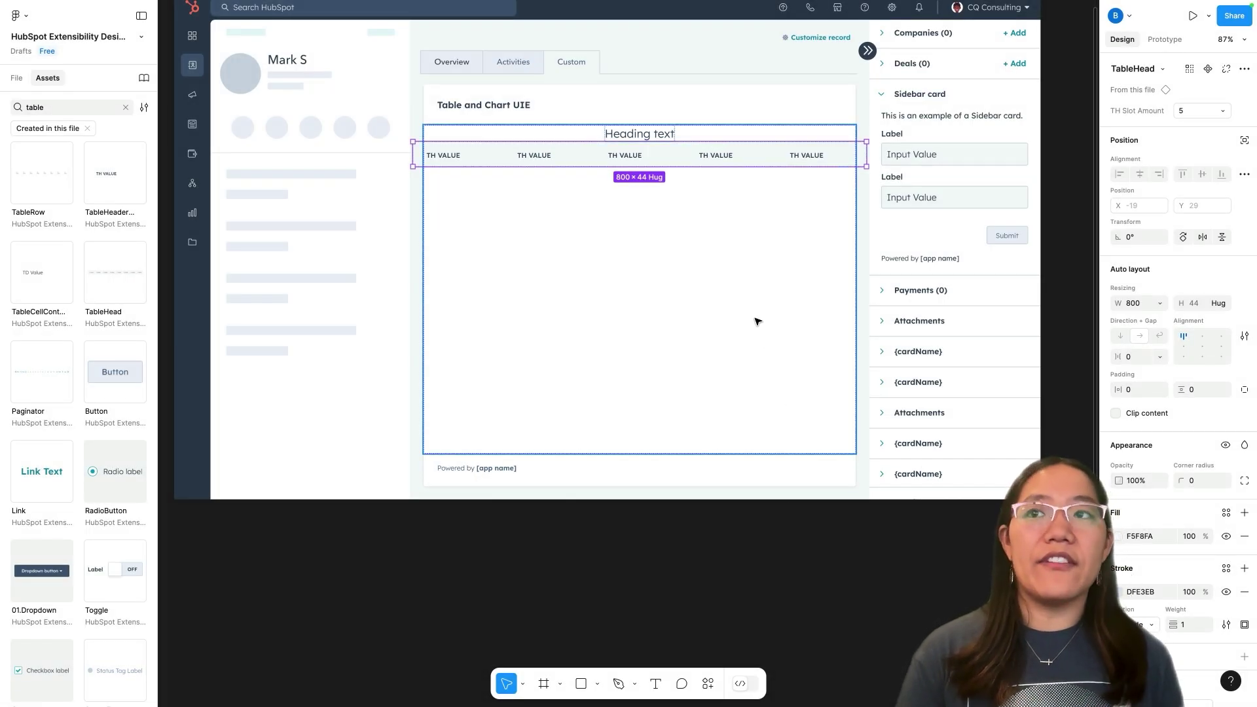
Step: Set the TableHead width resizing from Fixed to Fill container, making it 714 wide
key("alt+1")
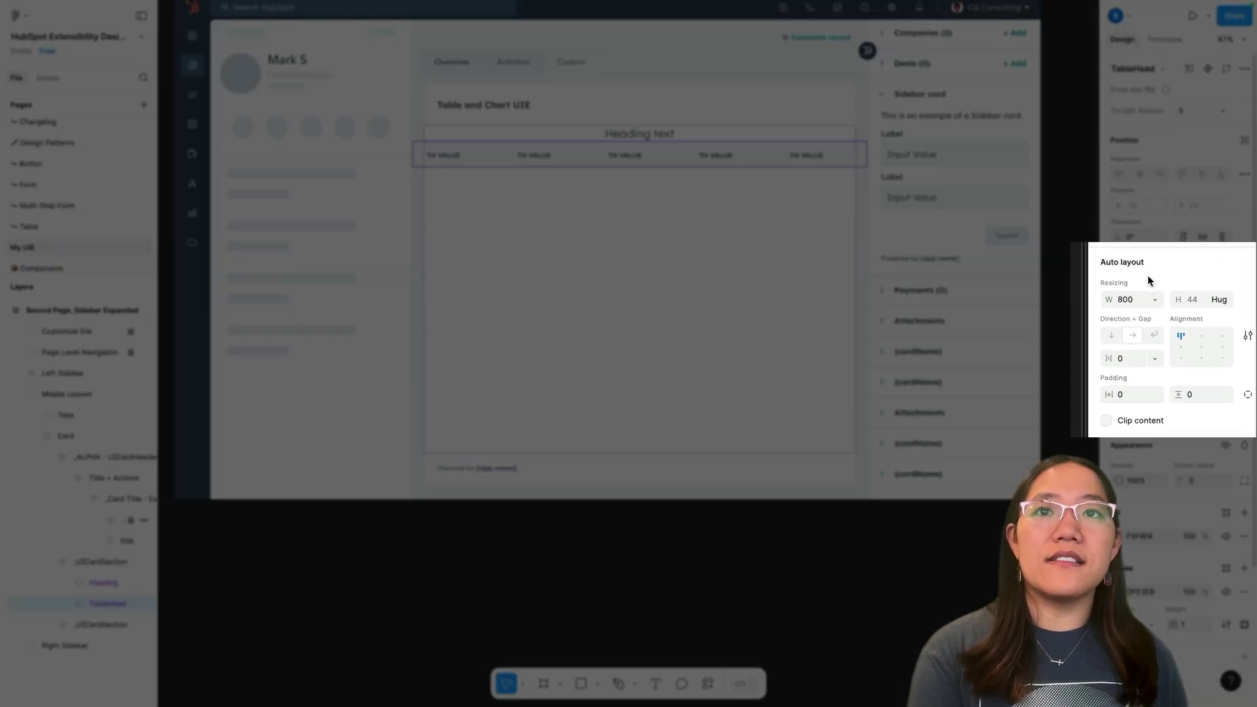
left_click(1155, 301)
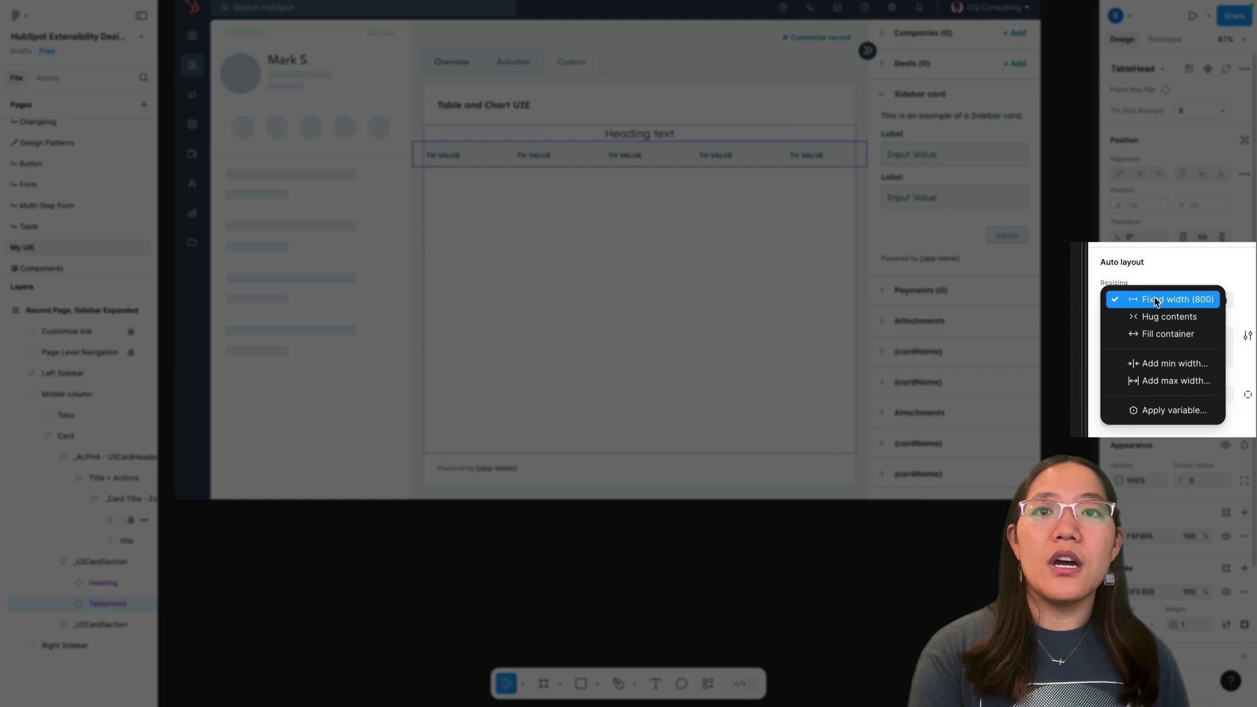
left_click(1157, 335)
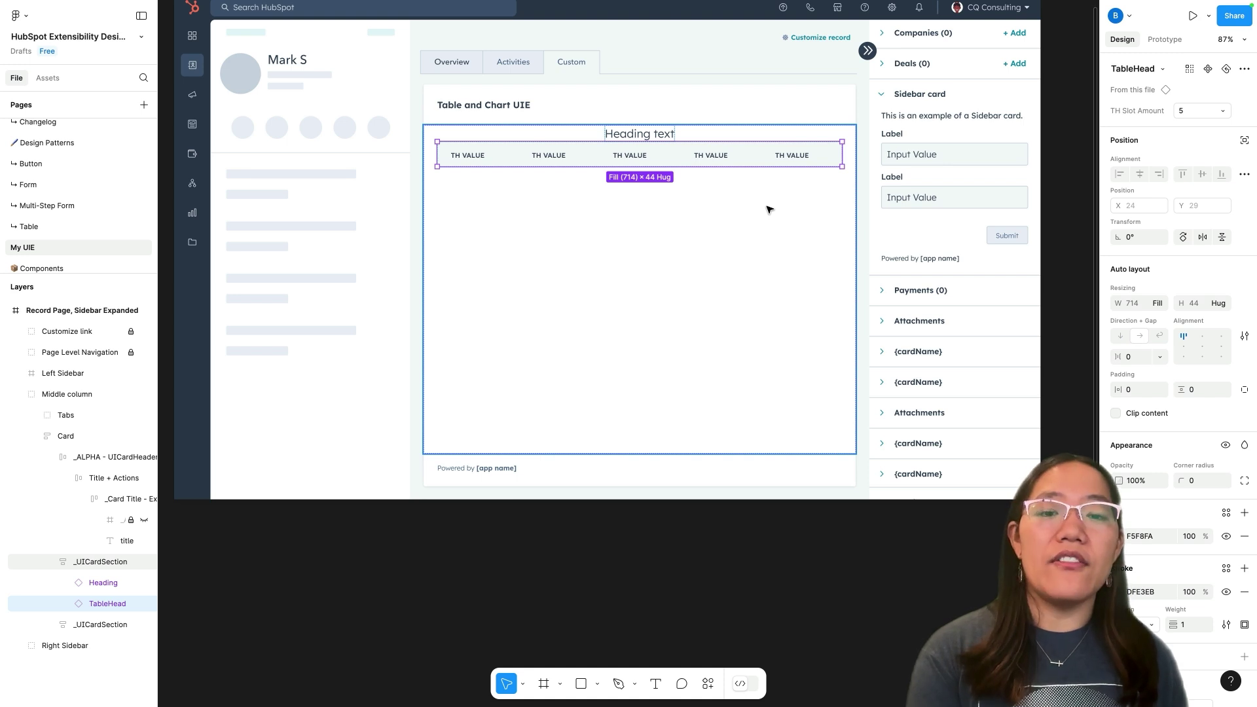
scroll(713, 233, "up", 1)
scroll(713, 233, "left", 1)
left_click(713, 233)
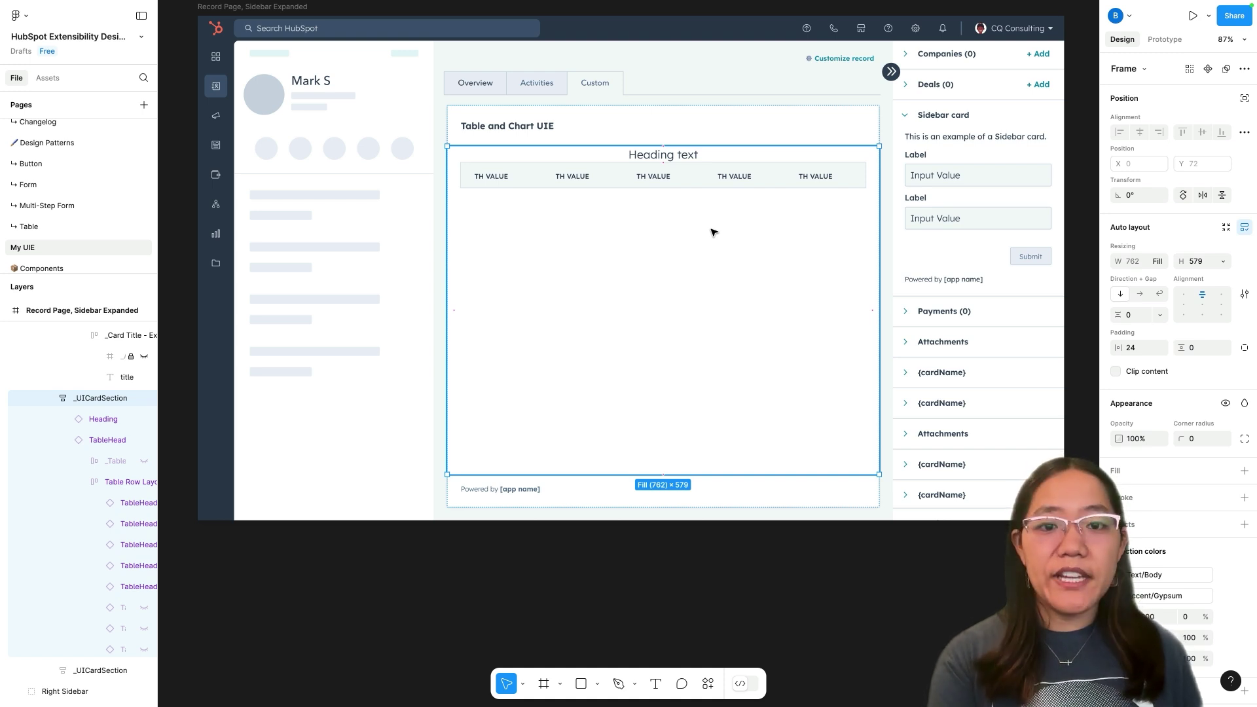
Step: Duplicate the TableHead row three times so four rows stack under the heading
left_click(702, 175)
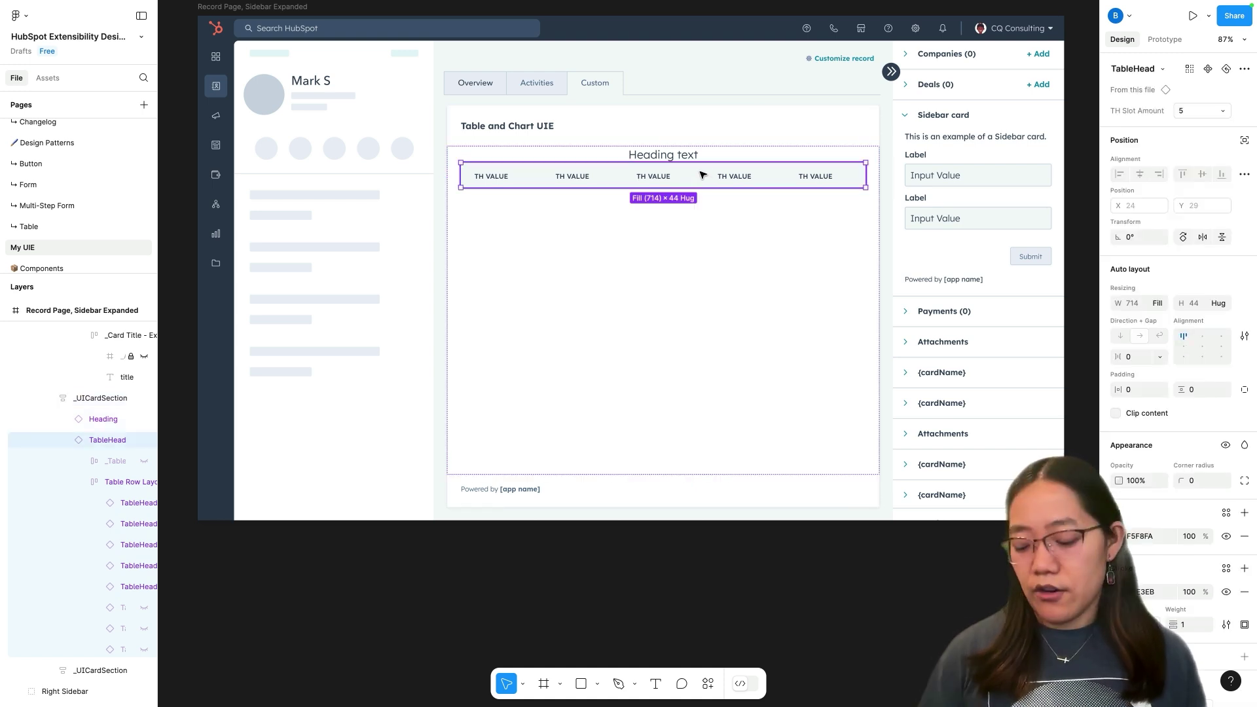
key("alt")
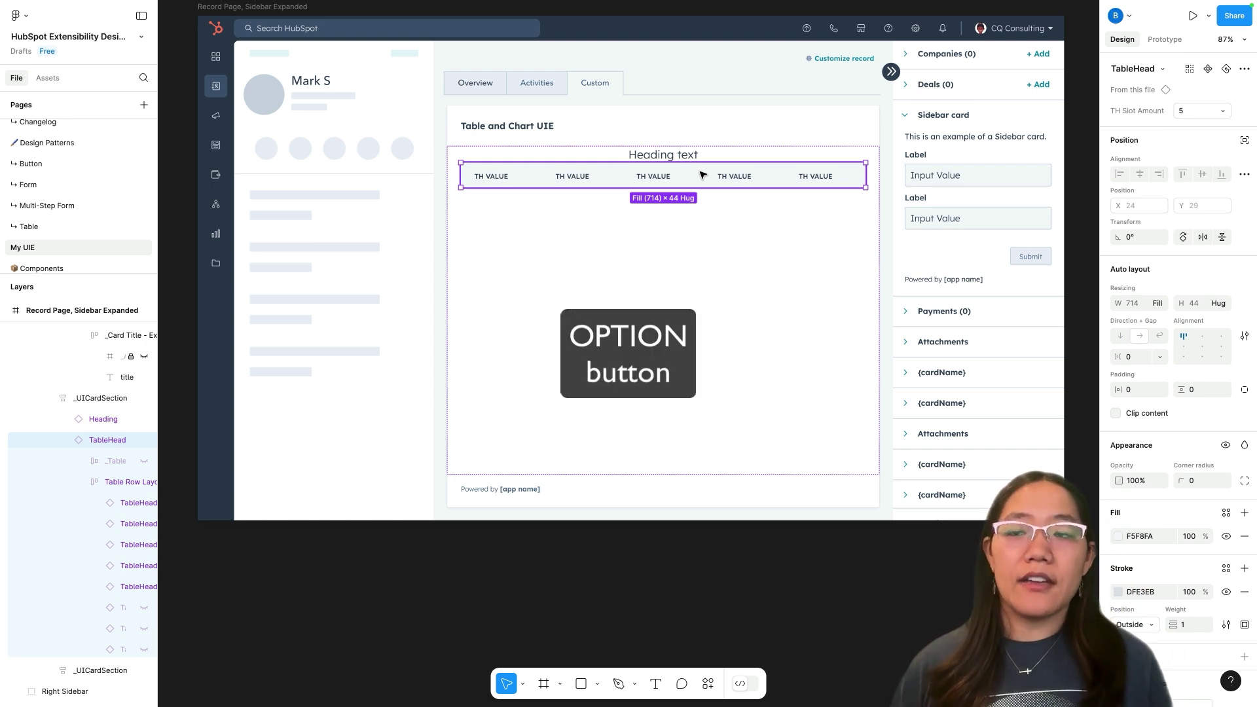
left_click_drag(700, 172, 704, 201)
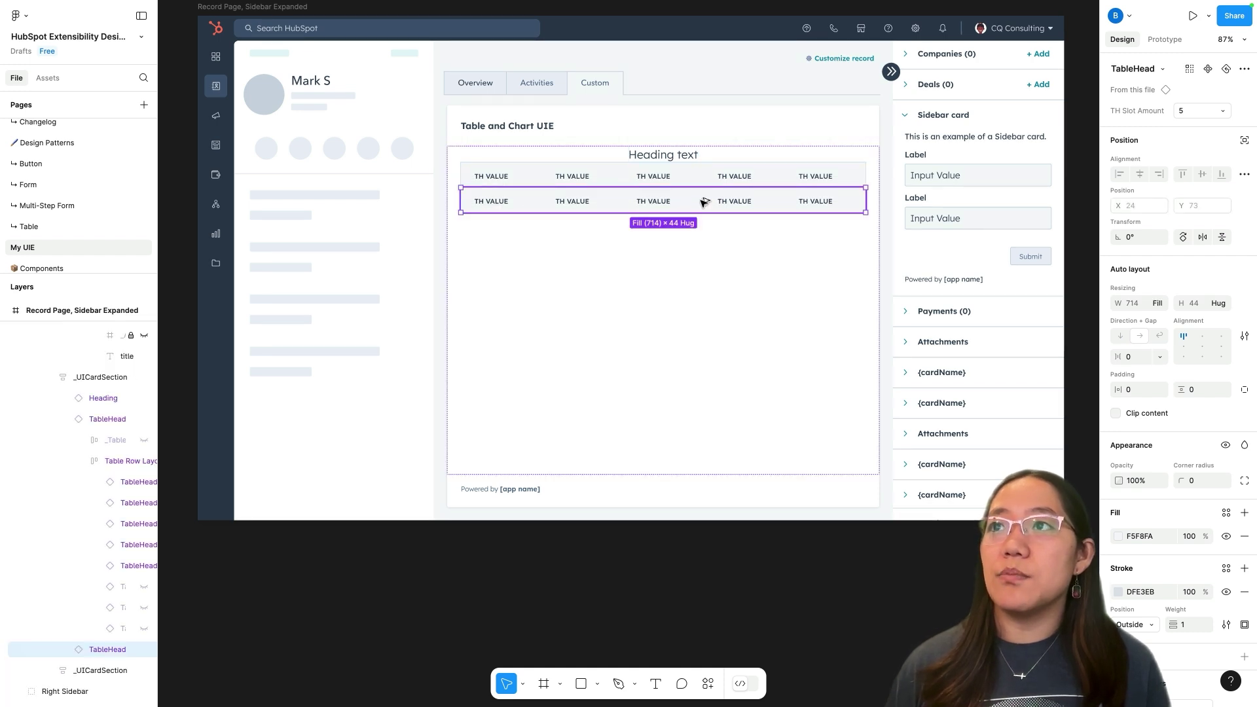
key("super+d")
key("super+d")
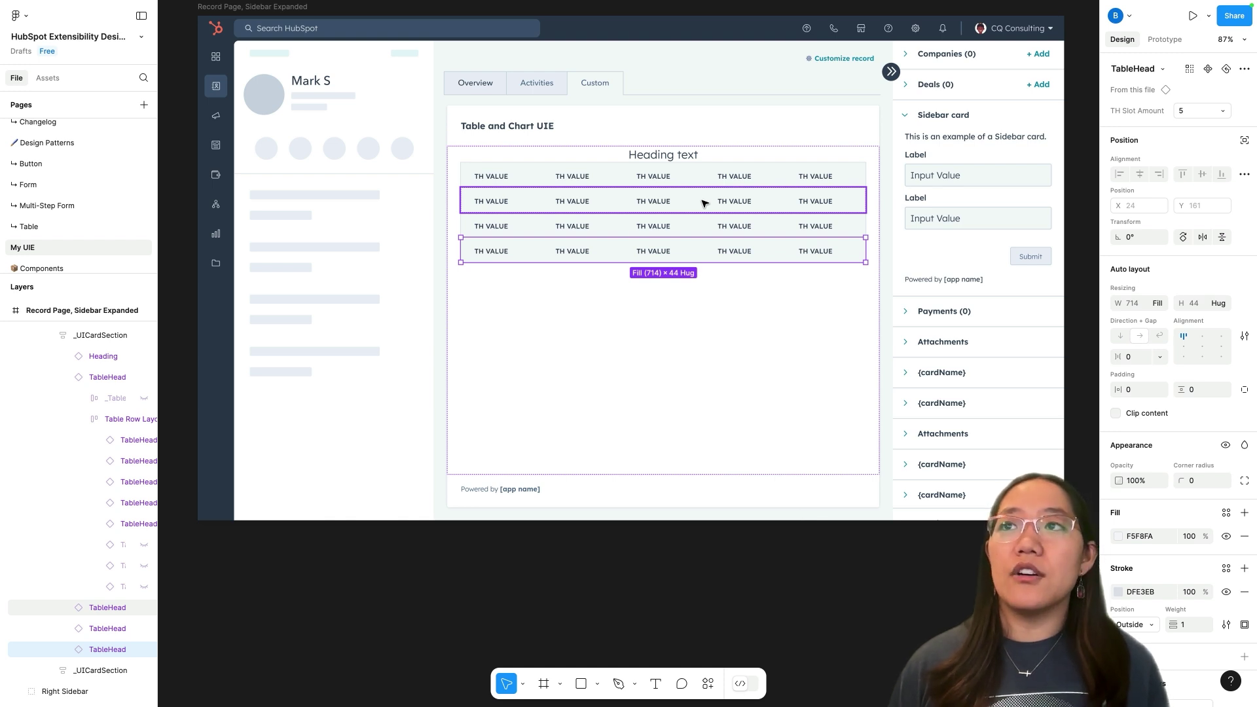
Step: Swap the second and third rows to TableRow instances
right_click(703, 203)
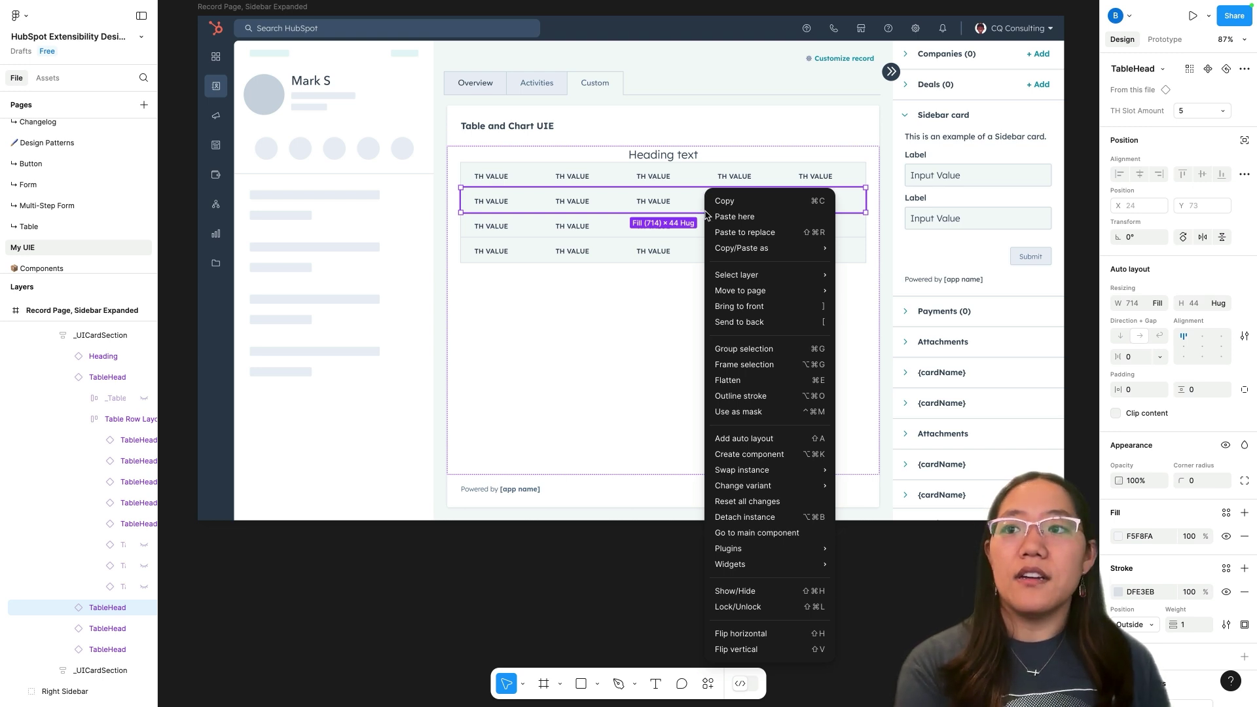
mouse_move(787, 469)
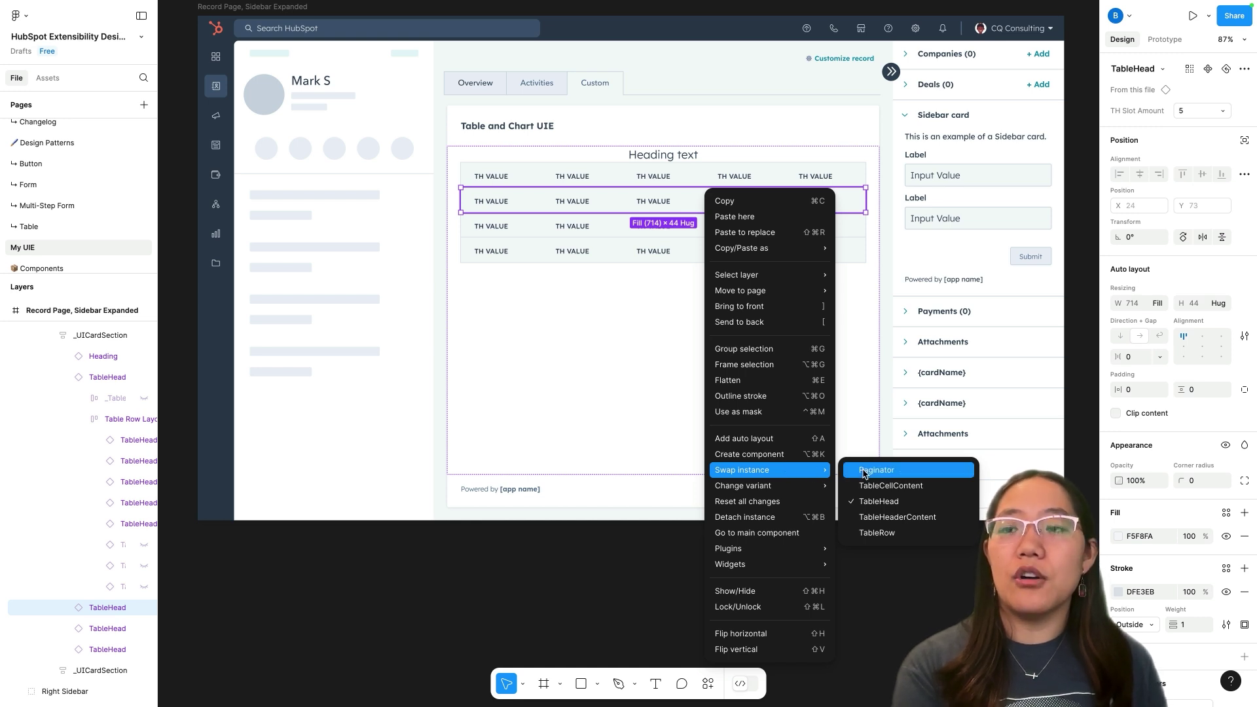
left_click(671, 203)
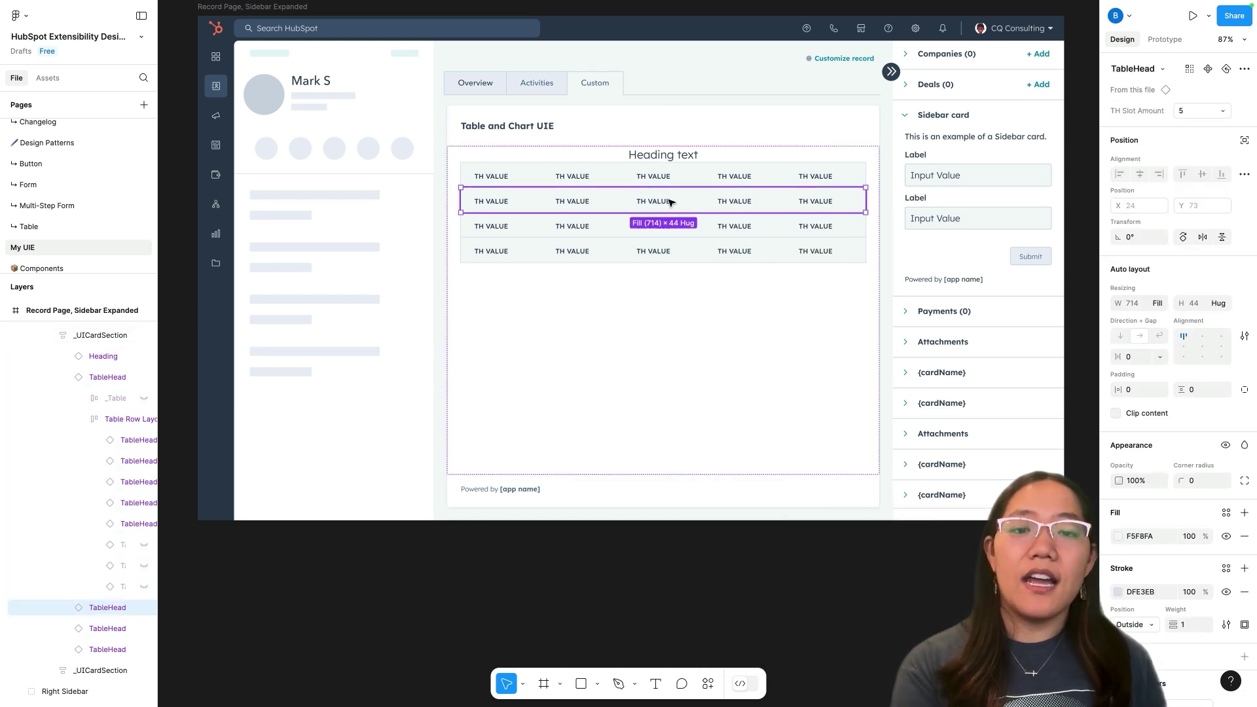
right_click(670, 203)
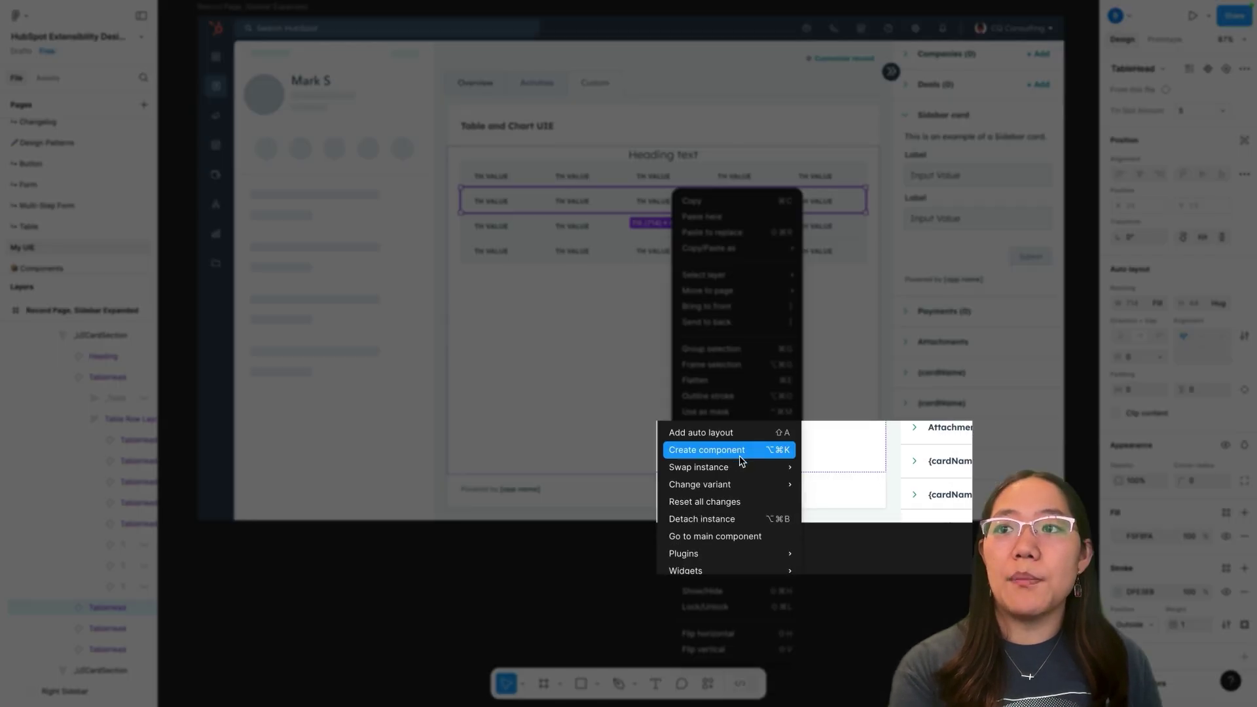
mouse_move(750, 468)
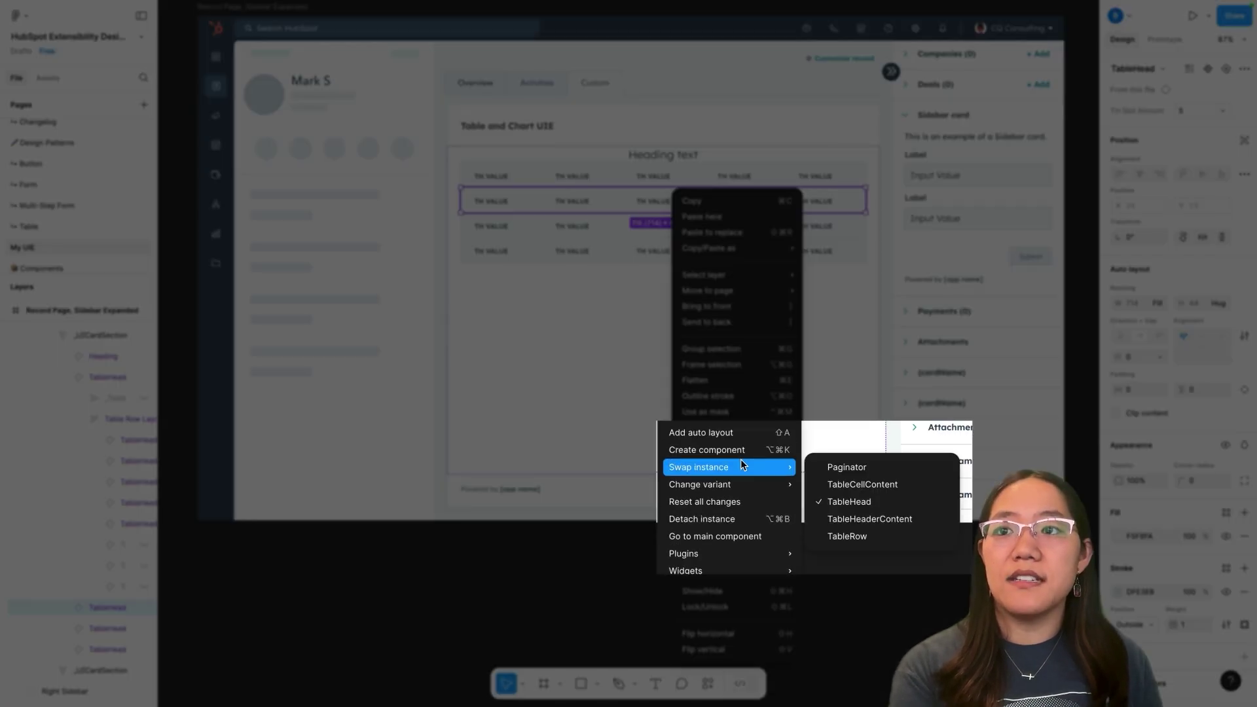
left_click(857, 536)
left_click(701, 243)
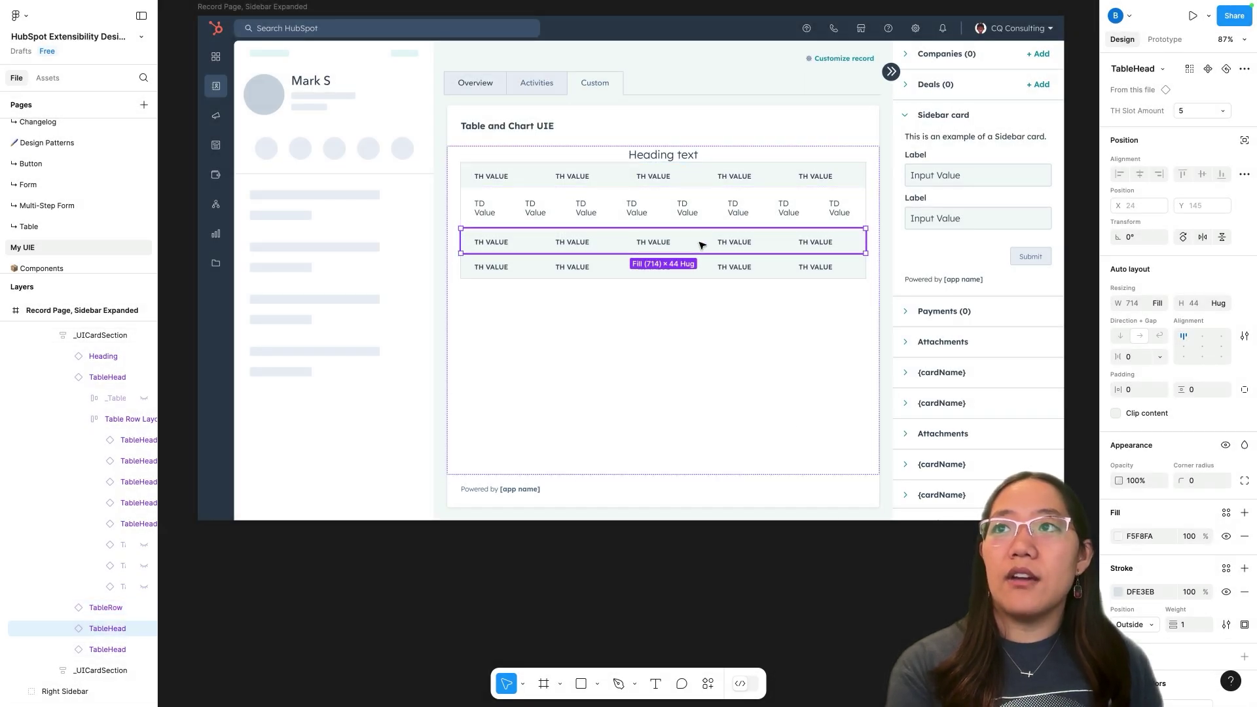
right_click(700, 241)
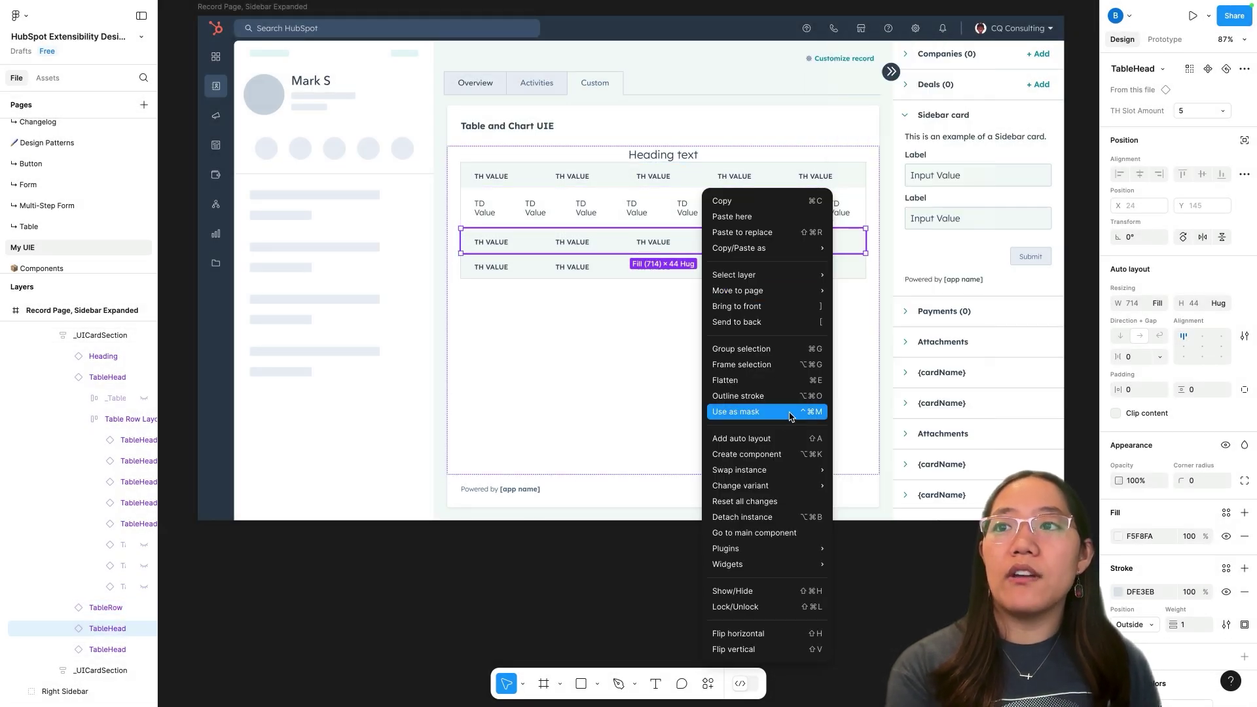
mouse_move(785, 469)
left_click(871, 626)
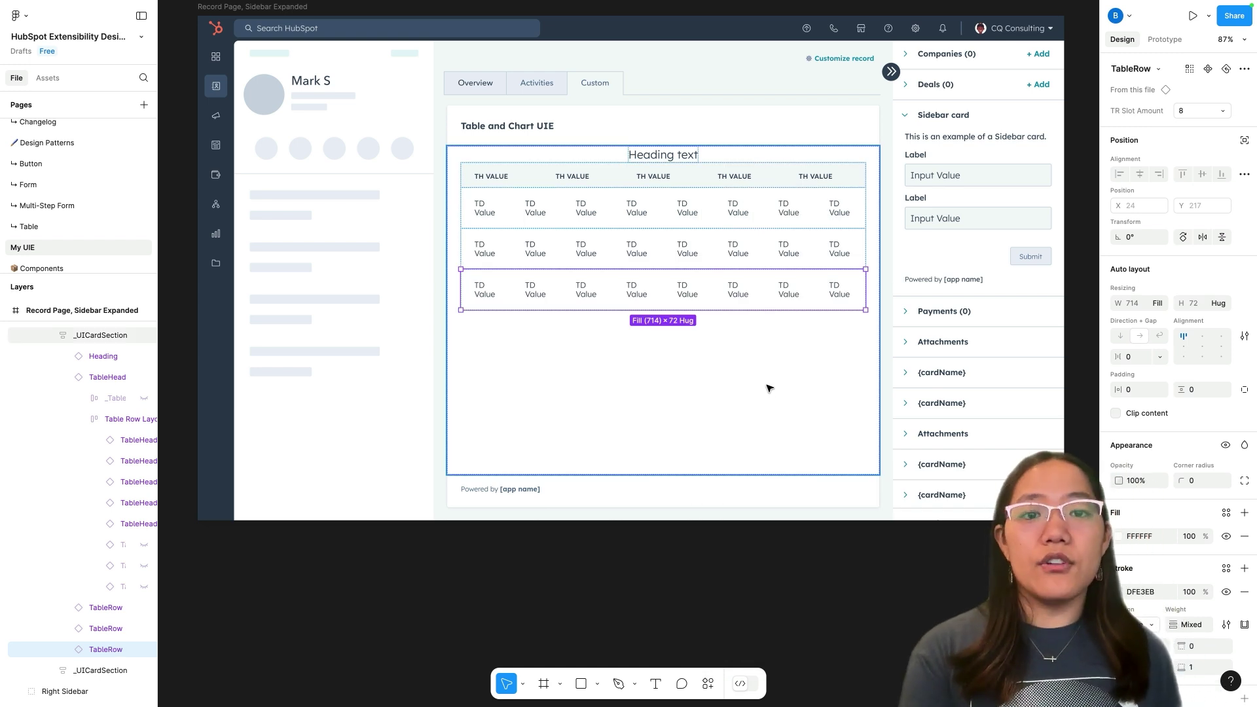
Step: Make the last row a five-cell TableRow of TD values, completing the table
right_click(687, 285)
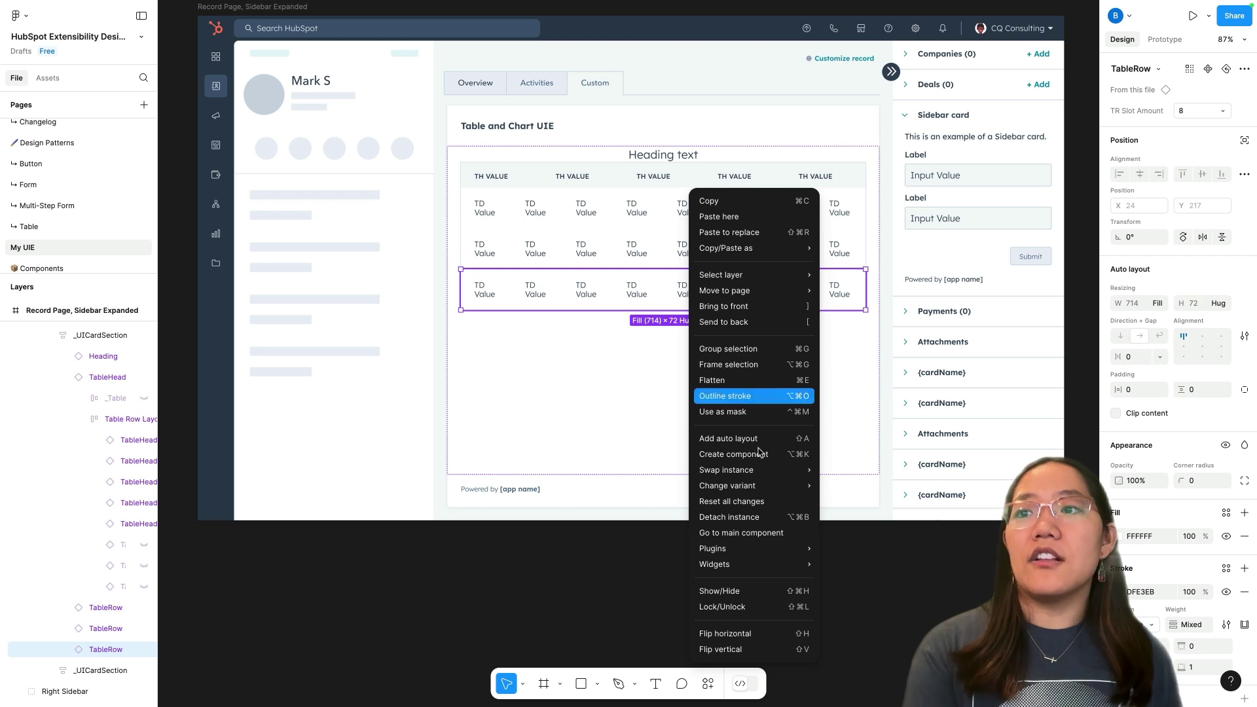
mouse_move(773, 476)
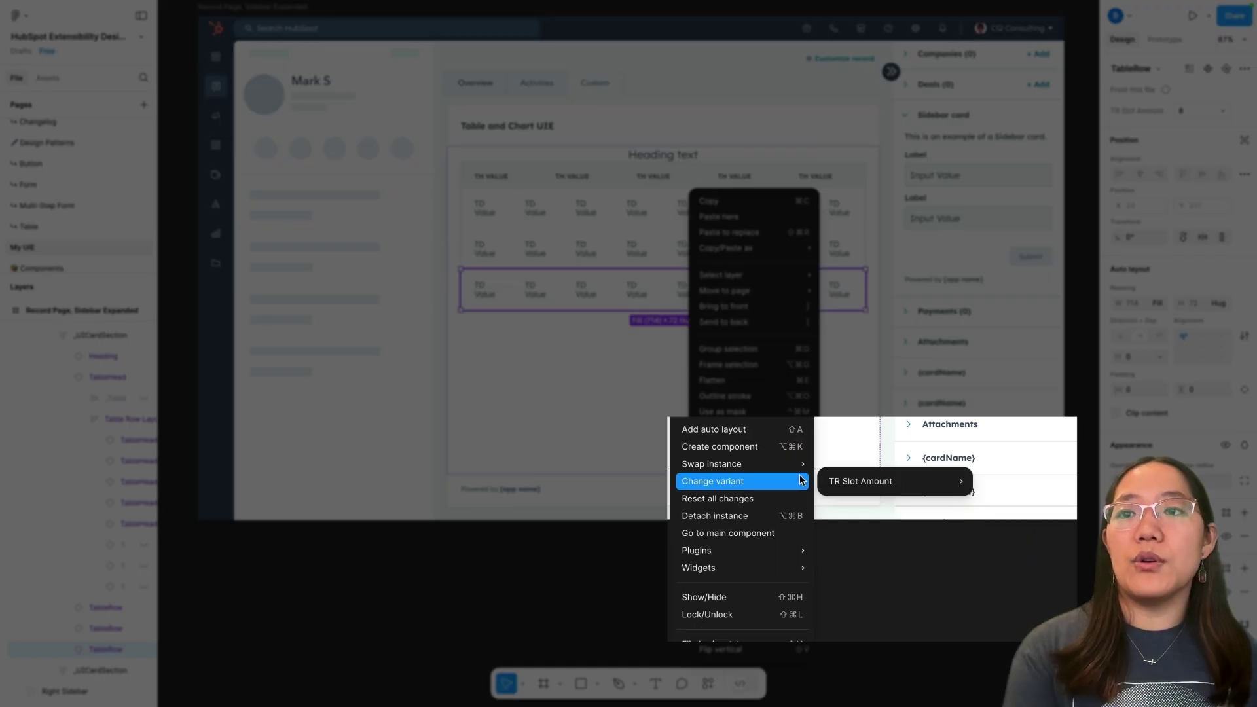
mouse_move(858, 483)
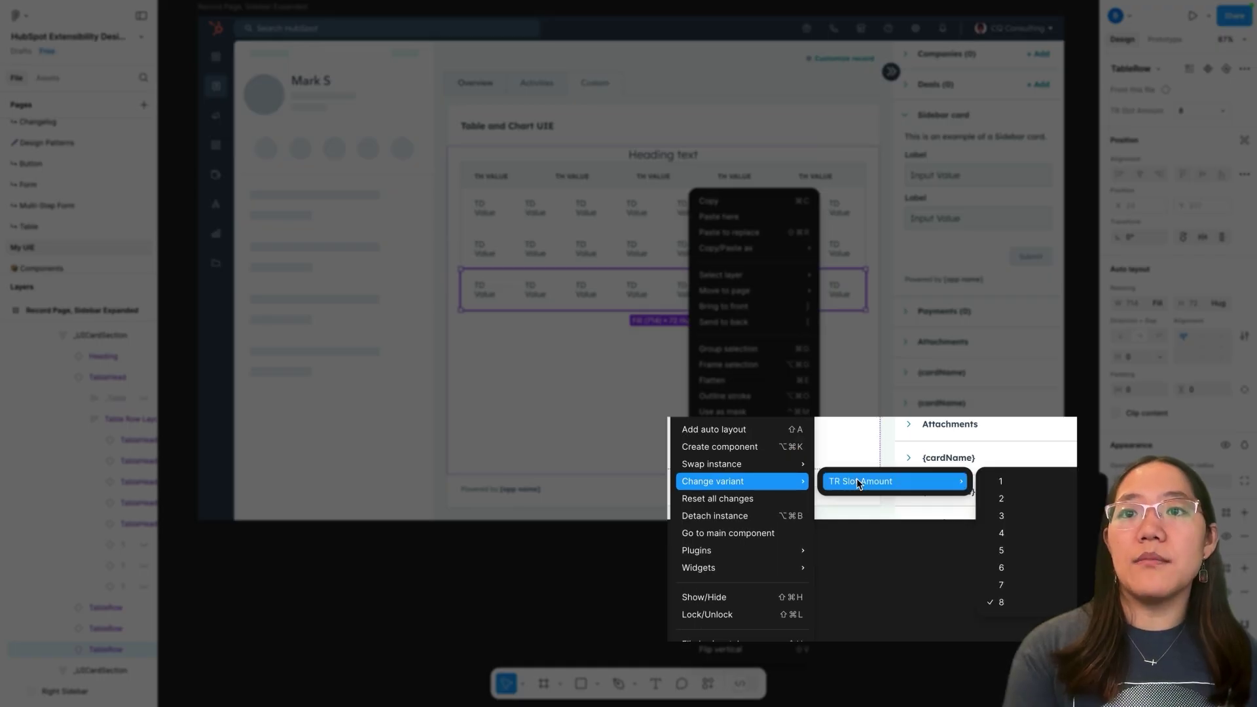
left_click(1000, 550)
left_click(650, 336)
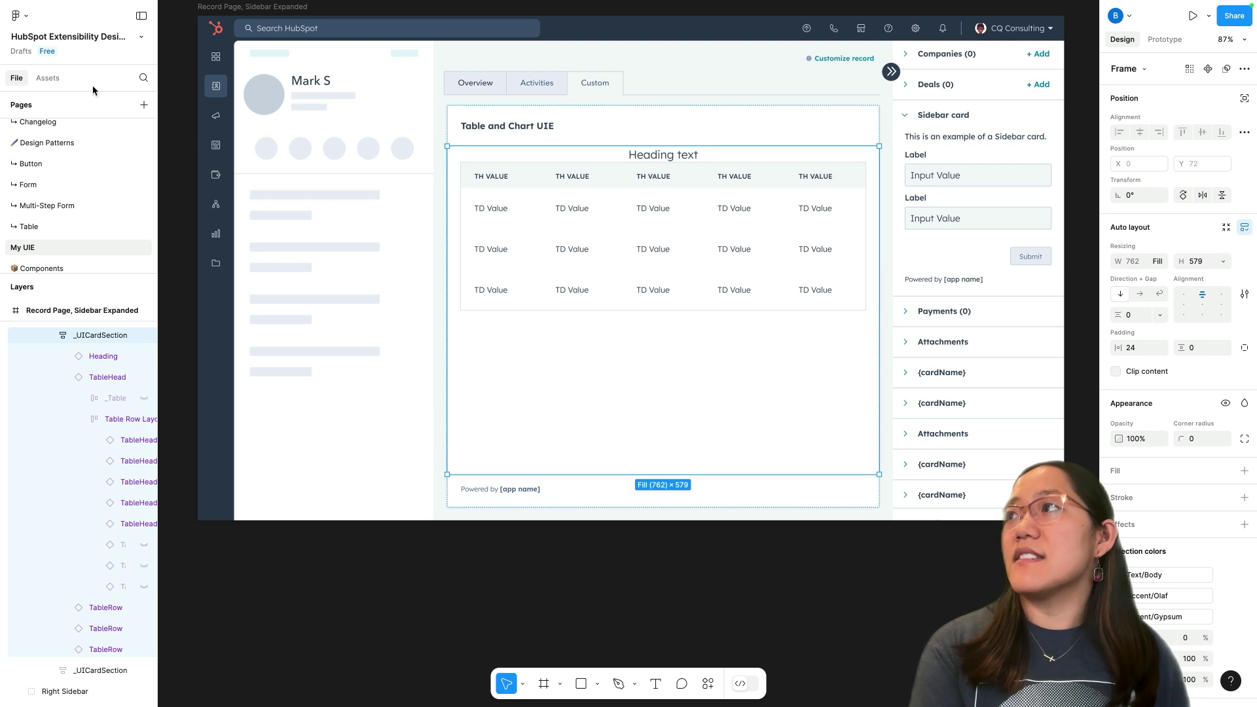
Step: Search assets for 'ch' and drop the stacked bar chart component below the table
left_click(49, 77)
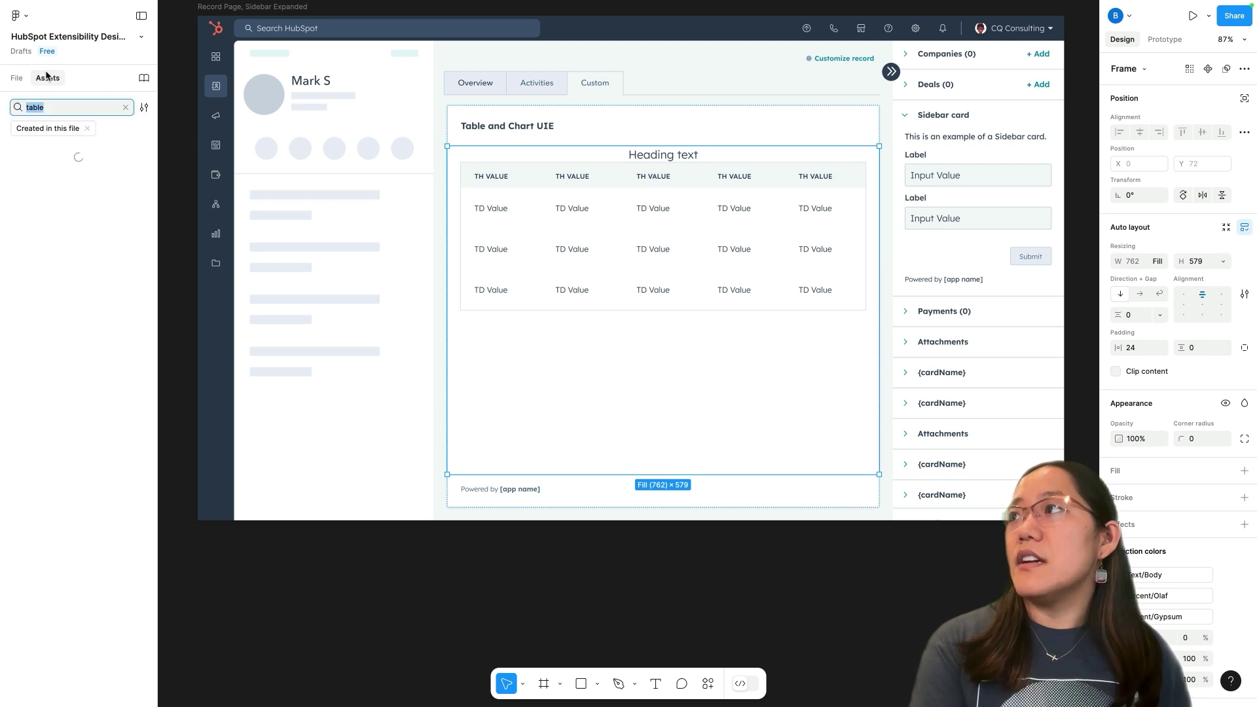
left_click(125, 107)
type("chart")
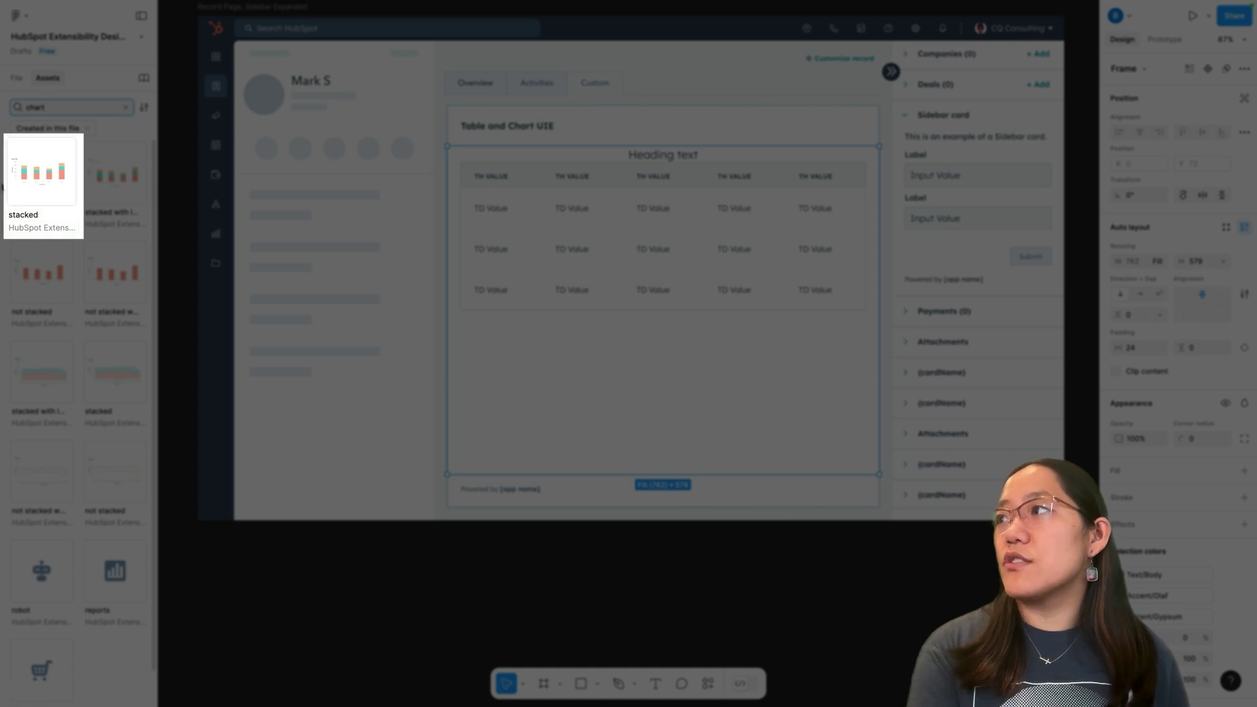
left_click(33, 181)
left_click_drag(33, 182, 614, 449)
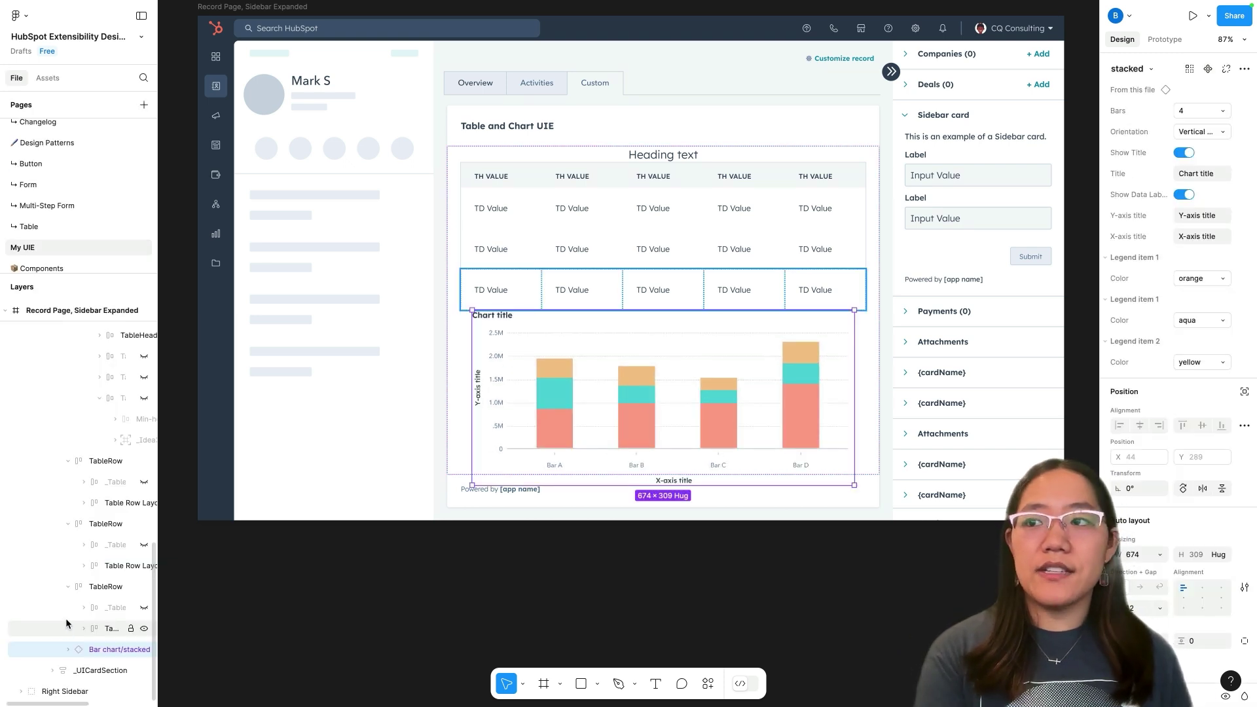
Step: Swap the bar chart instance through its variants until it becomes the stacked version
right_click(93, 652)
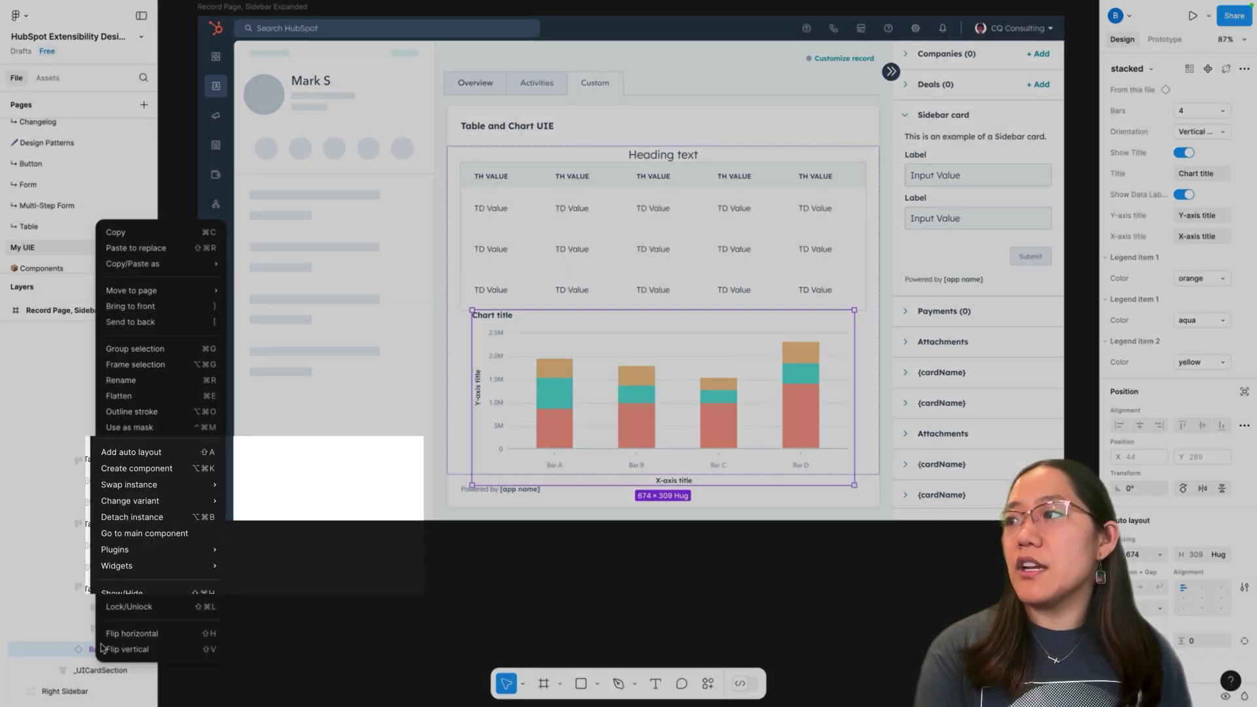
mouse_move(180, 487)
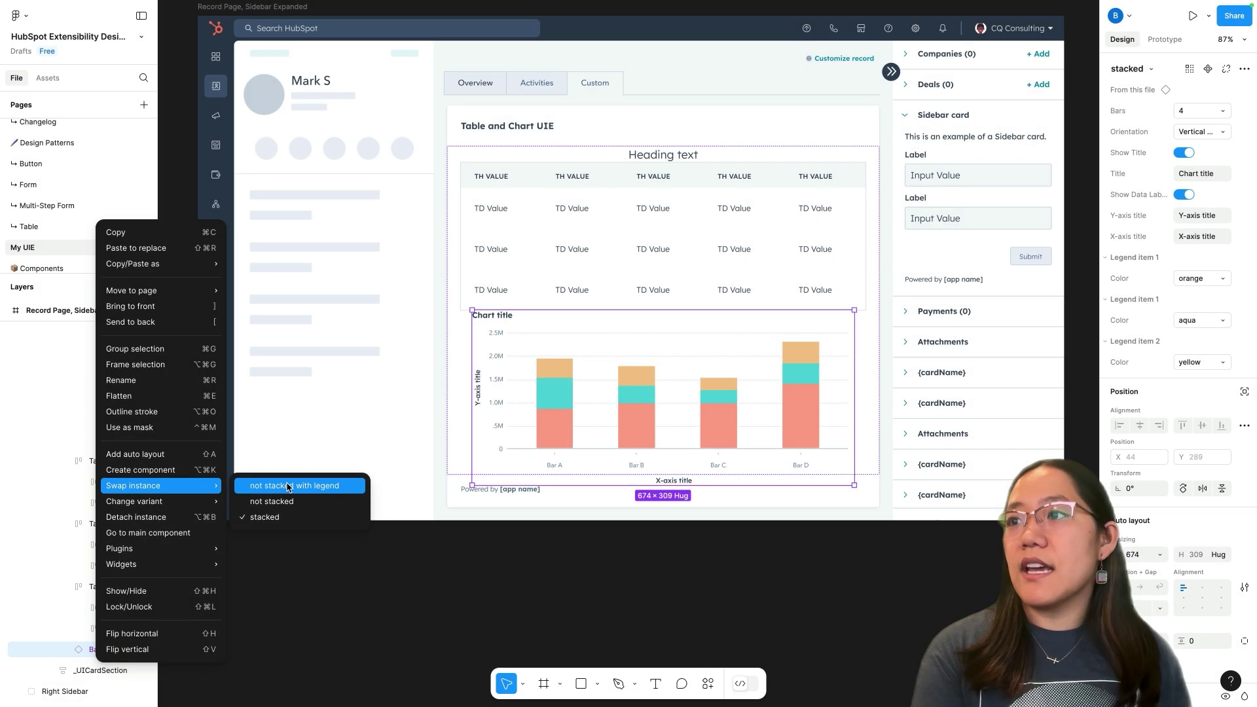
left_click(289, 487)
right_click(122, 649)
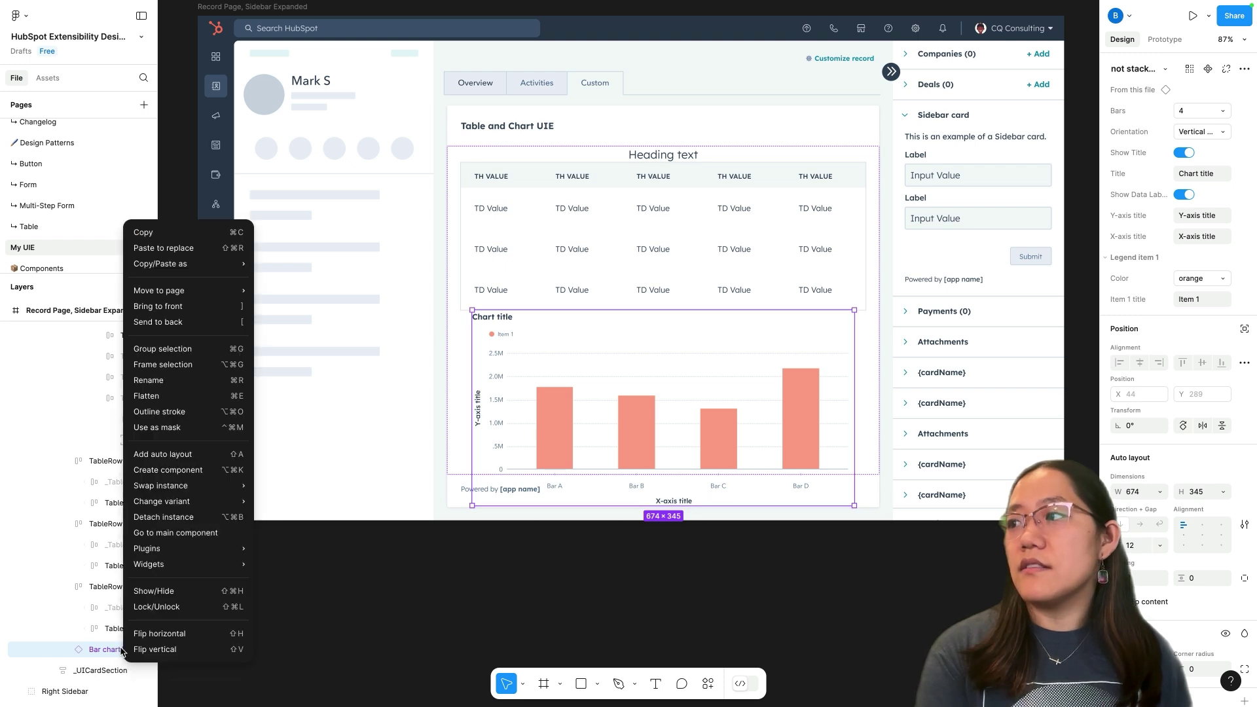
mouse_move(189, 487)
left_click(305, 502)
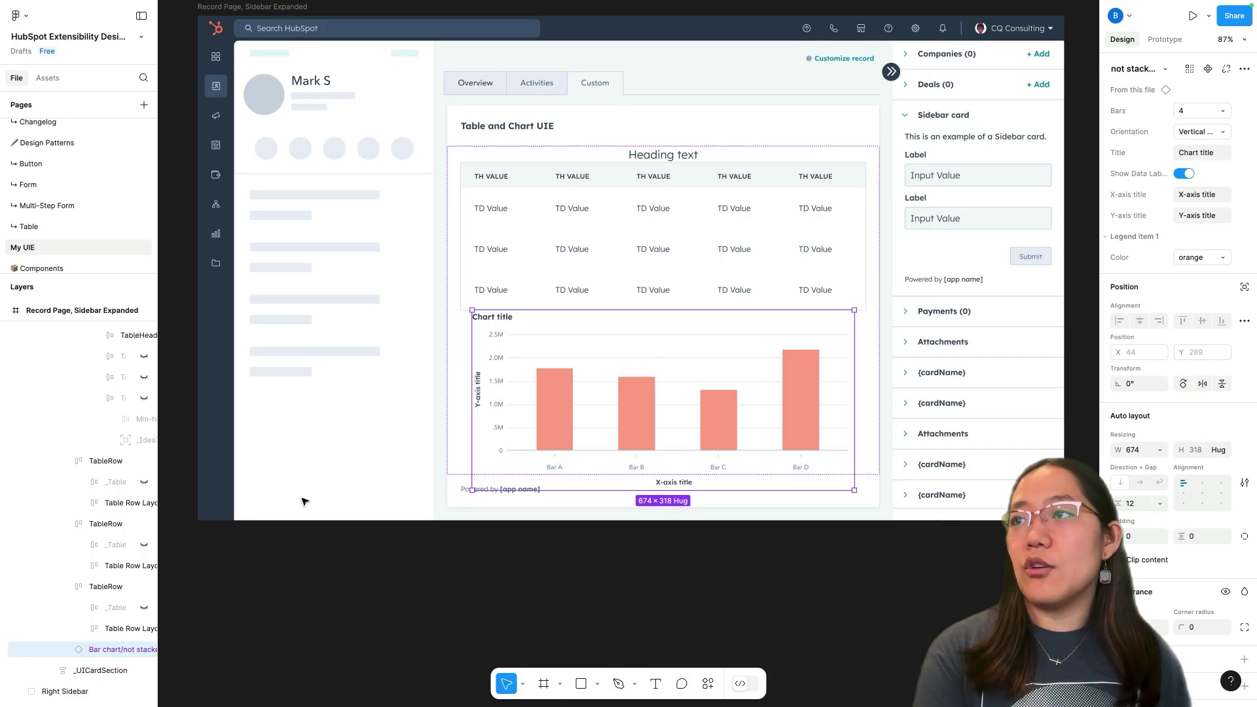
right_click(99, 648)
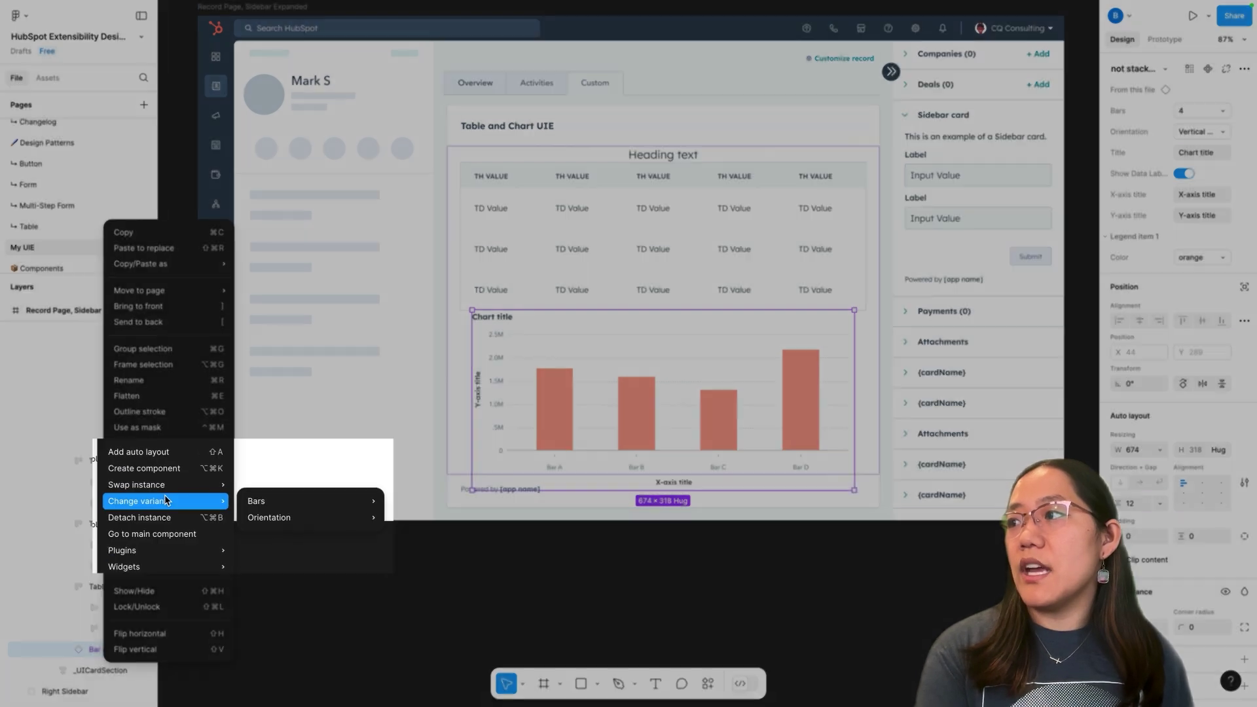
mouse_move(174, 485)
left_click(283, 517)
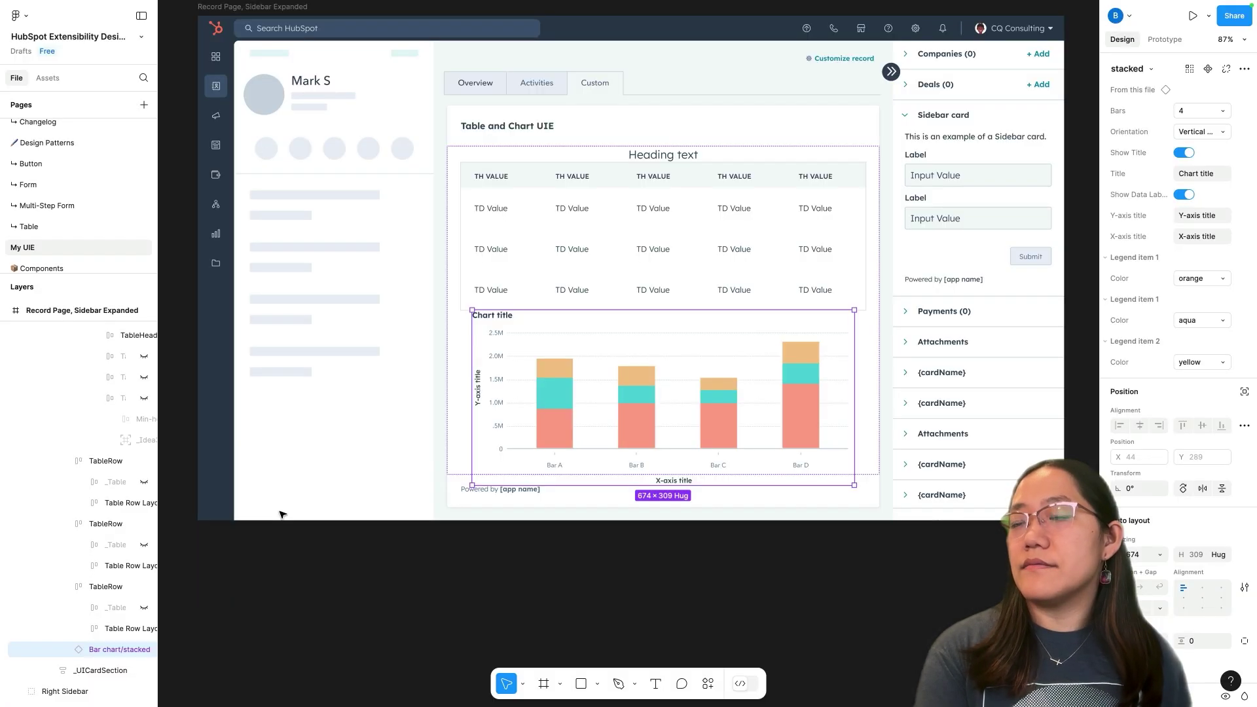
Step: Set the stacked chart variant to 3 bars with Horizontal orientation
right_click(103, 651)
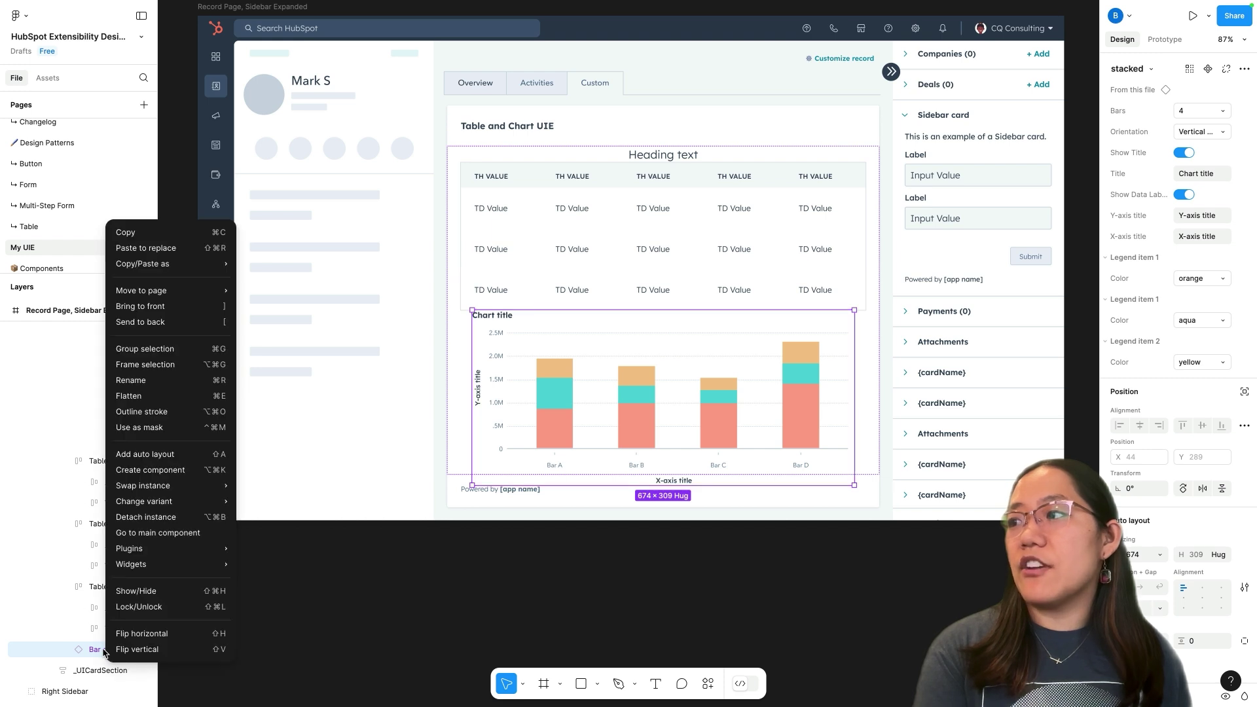
mouse_move(174, 501)
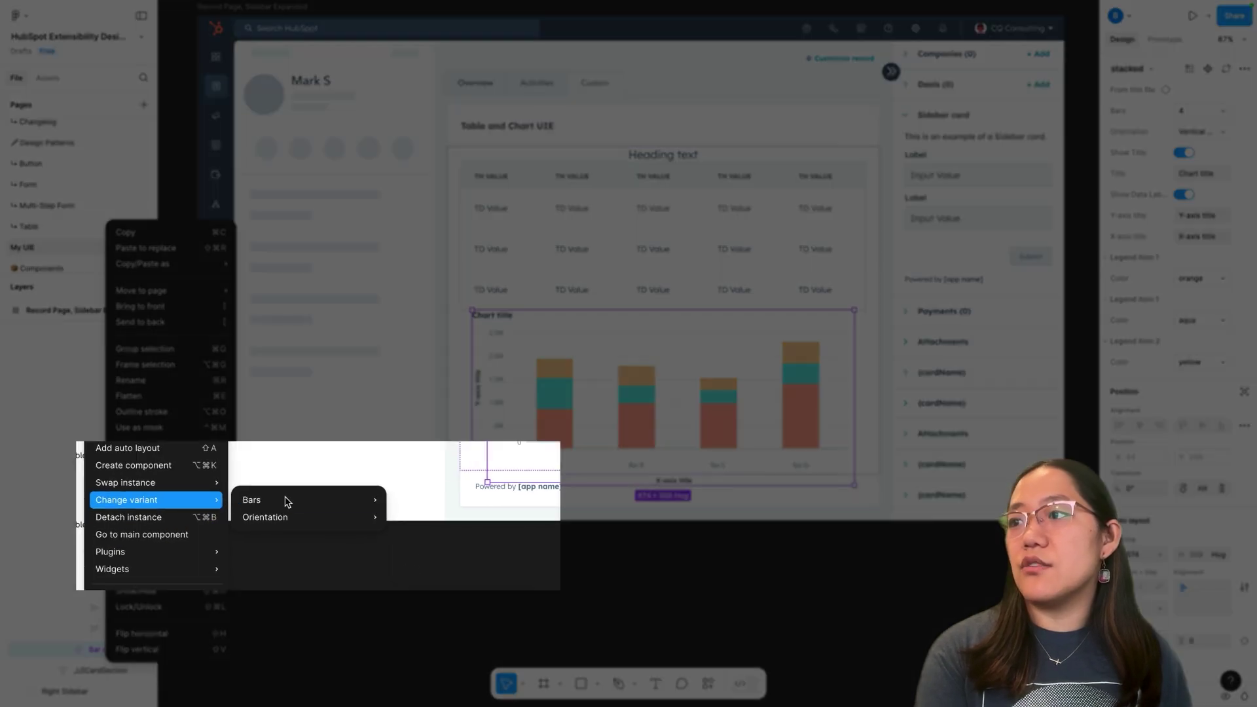
mouse_move(306, 503)
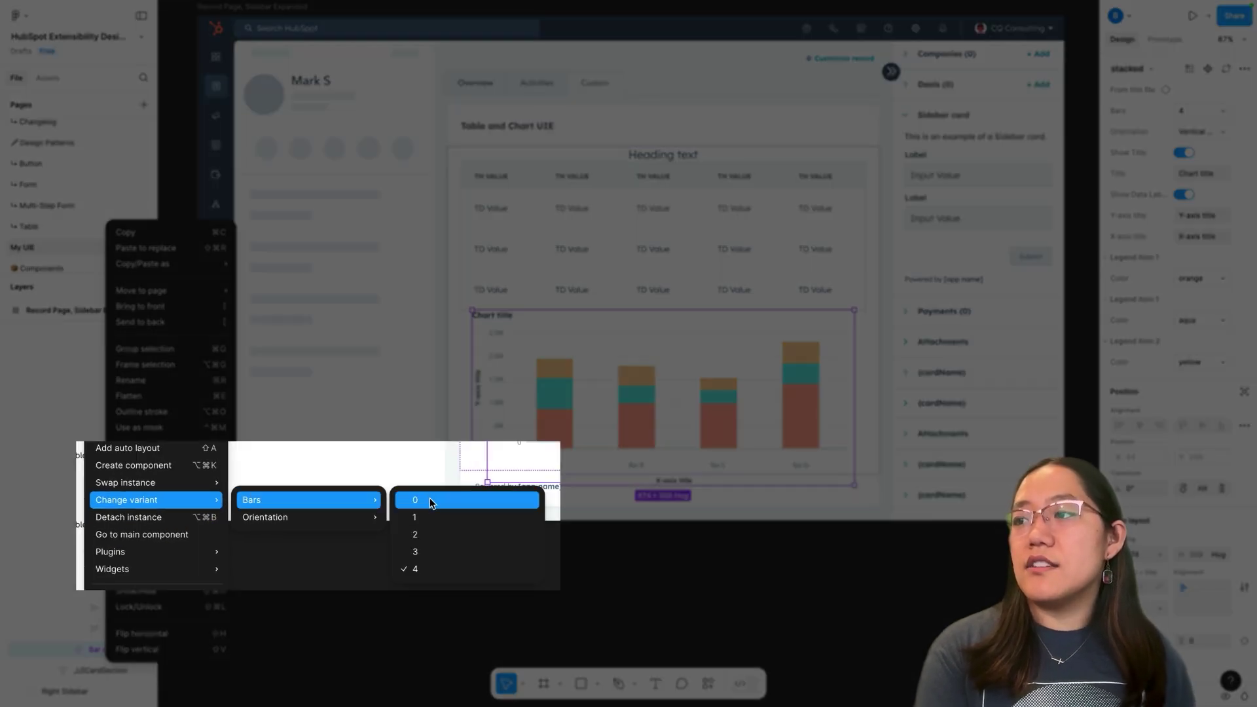
left_click(415, 552)
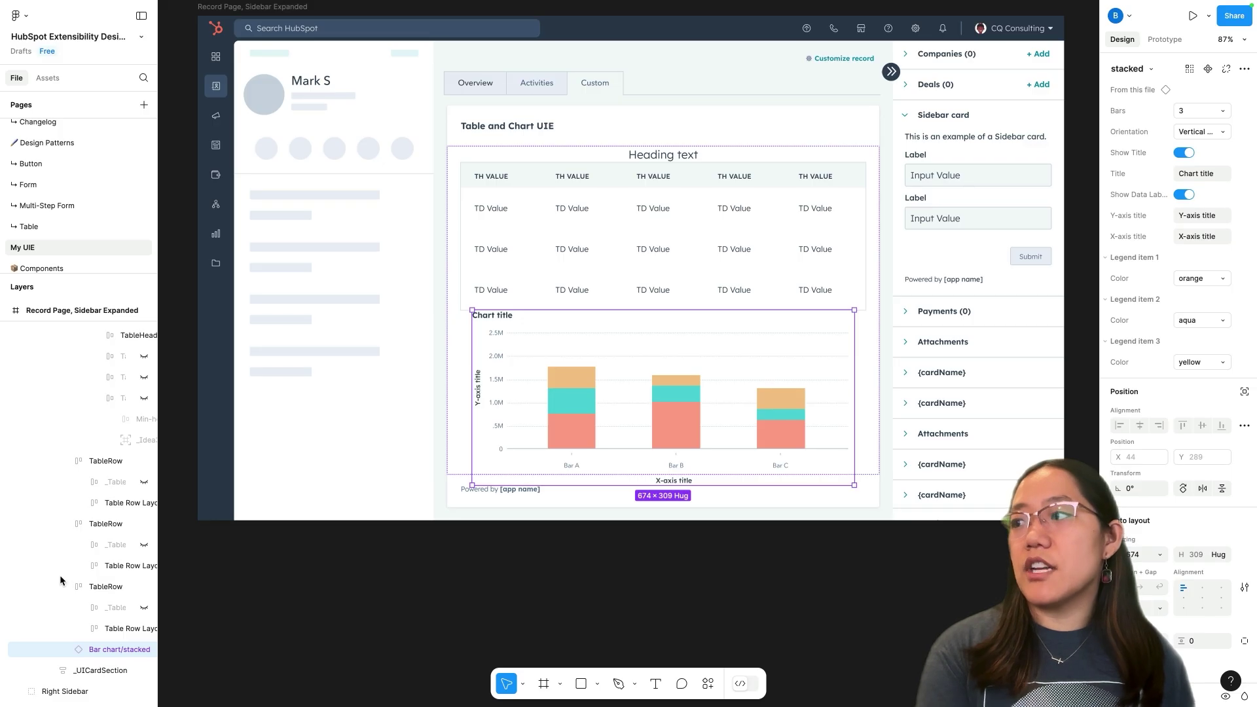
right_click(97, 649)
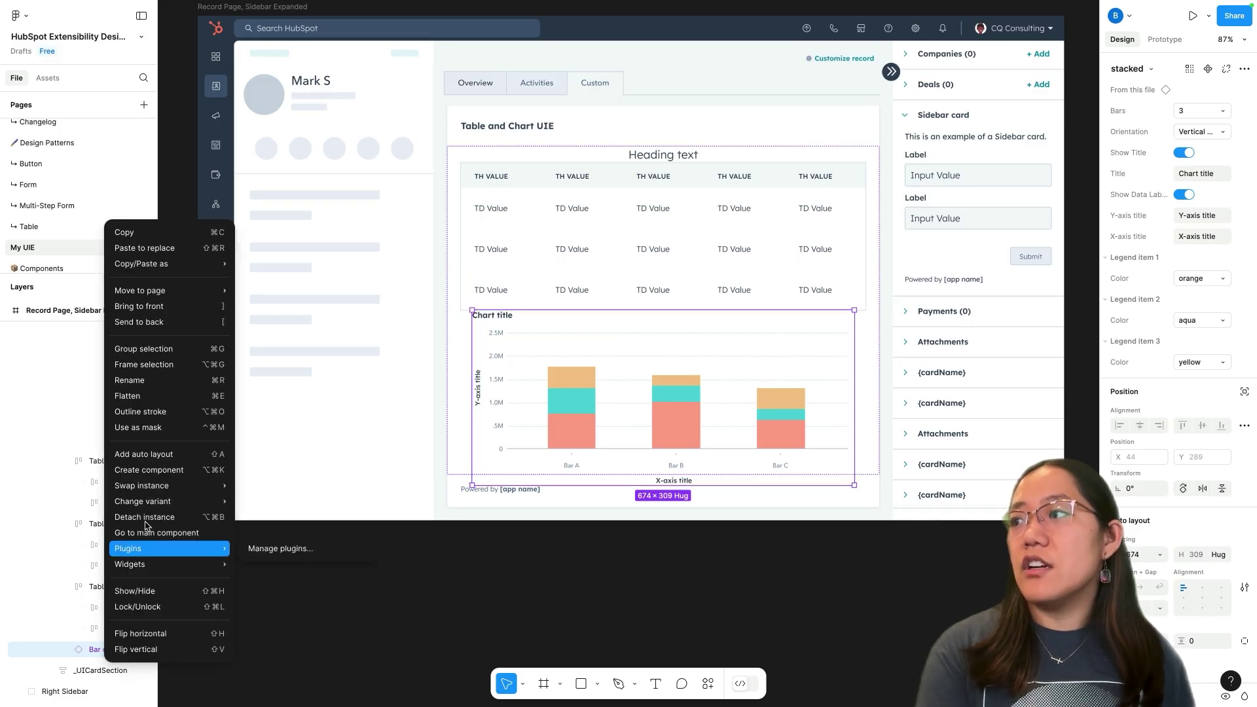
mouse_move(158, 504)
mouse_move(286, 517)
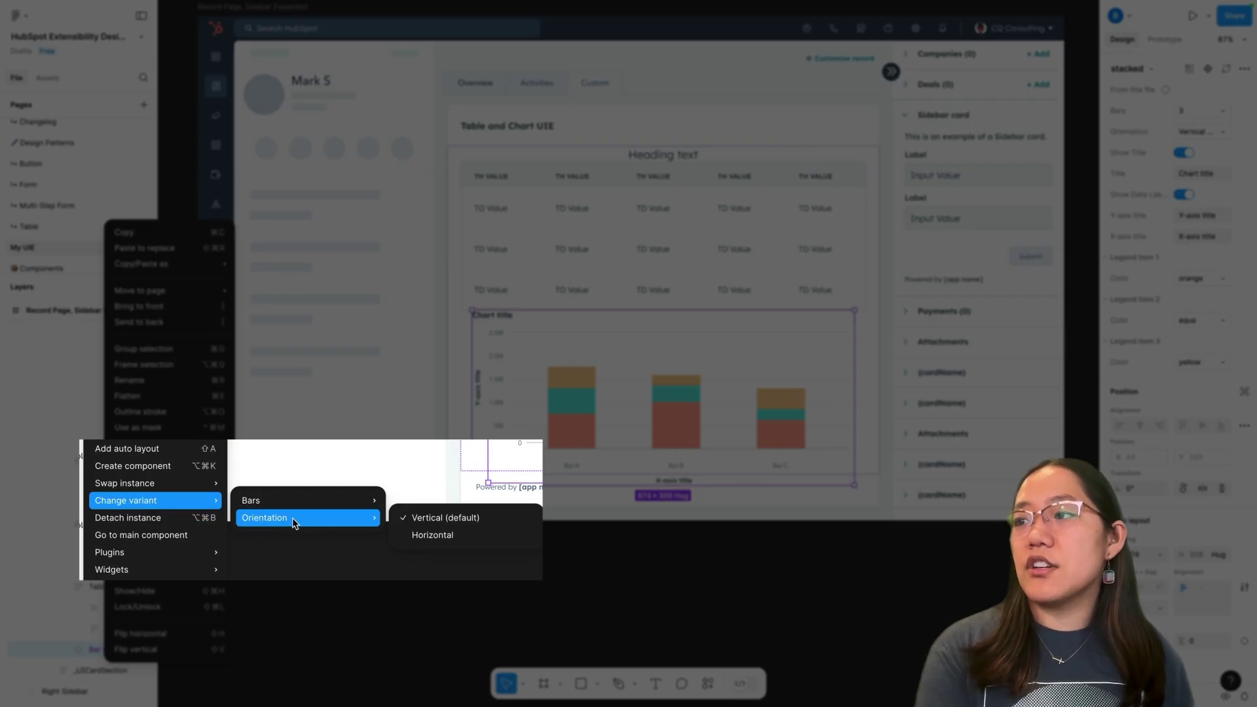
left_click(438, 535)
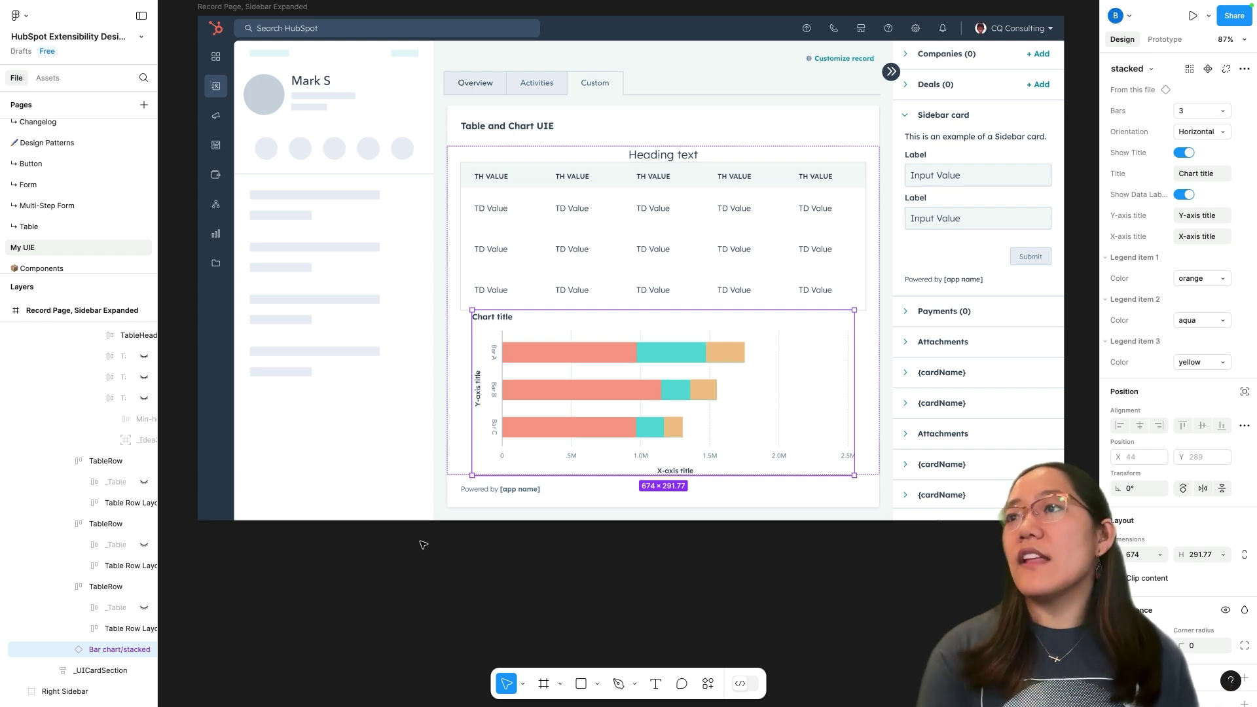
Step: Detach the chart from its component and select the Middle column containing it
right_click(93, 651)
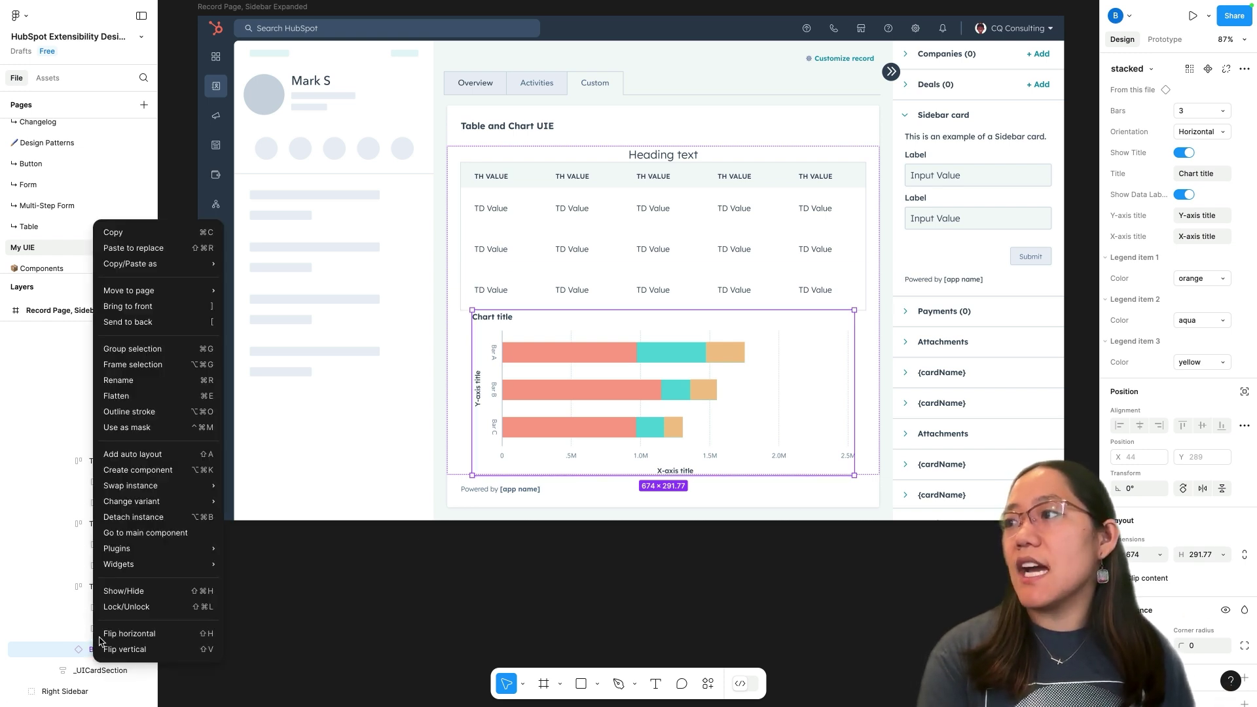
left_click(131, 516)
left_click(1073, 332)
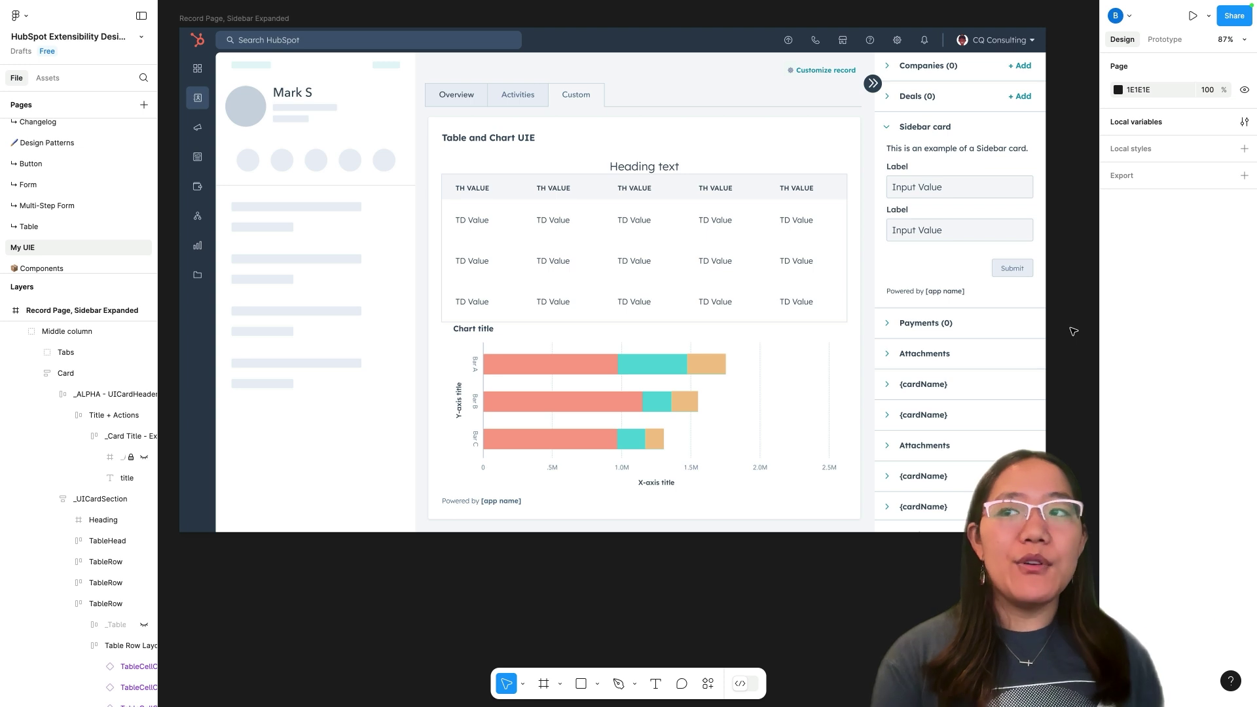
left_click(760, 438)
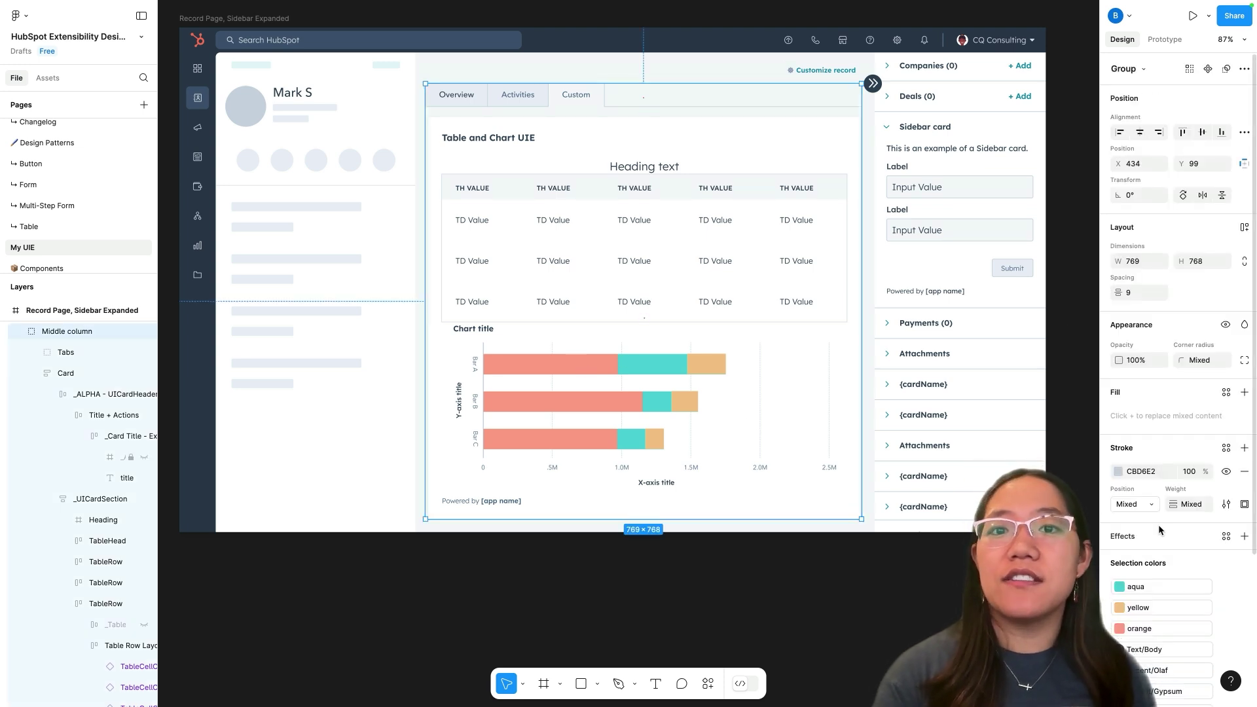
scroll(1158, 529, "down", 1)
scroll(1159, 529, "down", 5)
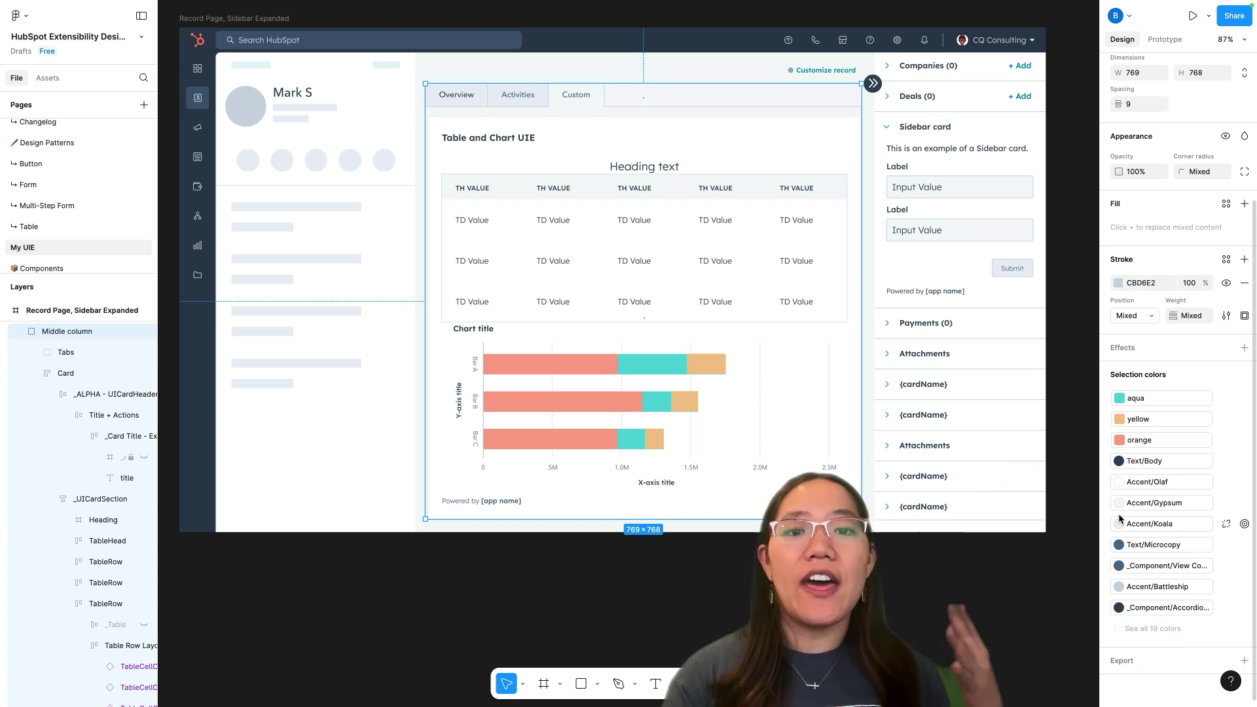
Step: Recolour the chart's selection colours: aqua to purple, yellow to pink, and adjust orange
left_click(1143, 403)
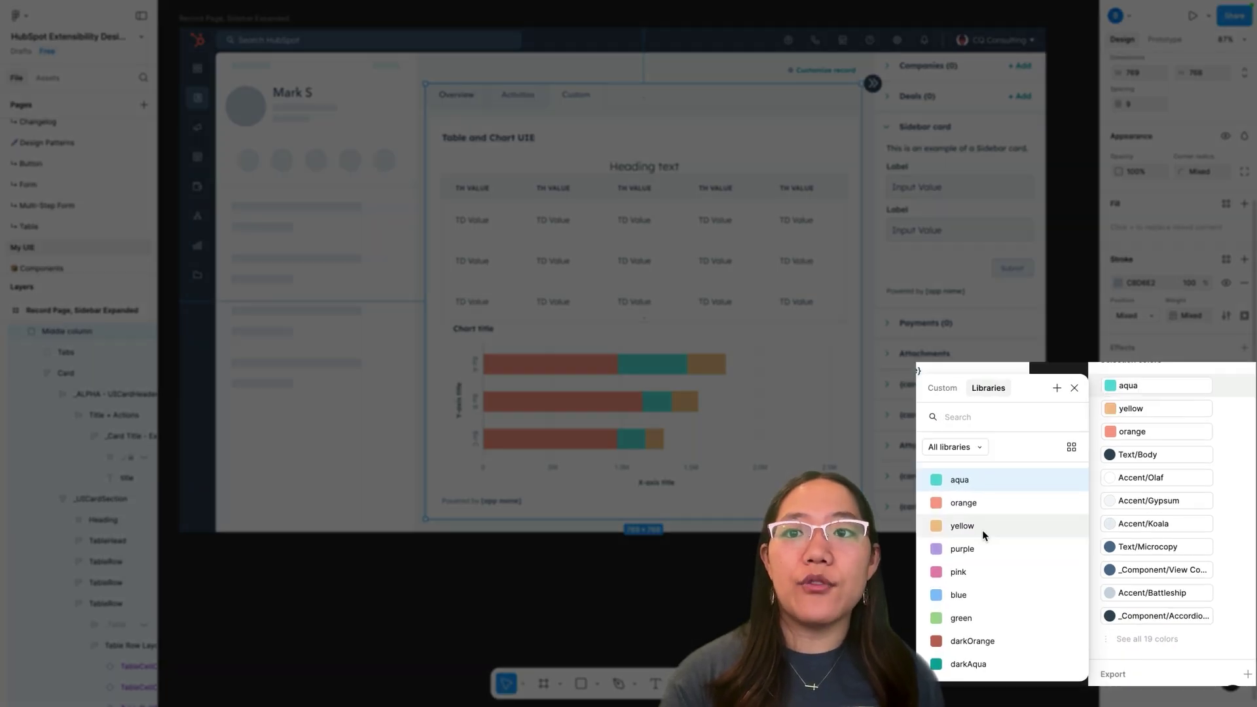
left_click(982, 551)
left_click(1111, 409)
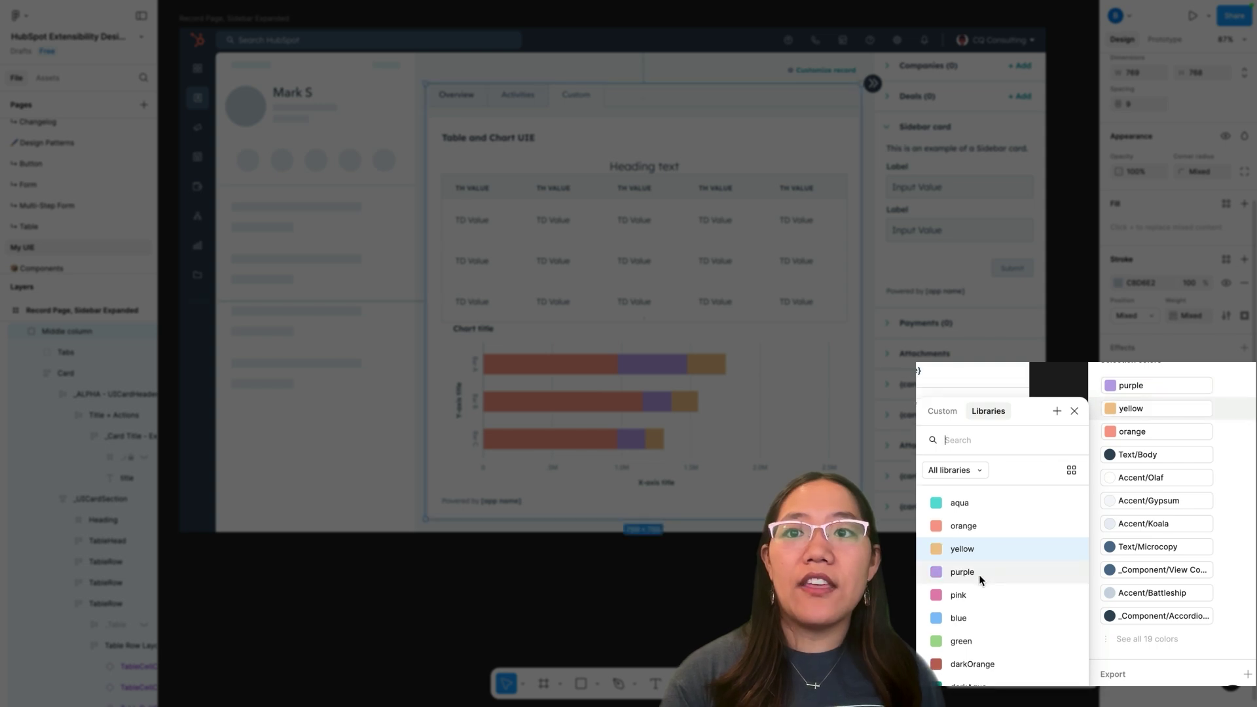
left_click(985, 595)
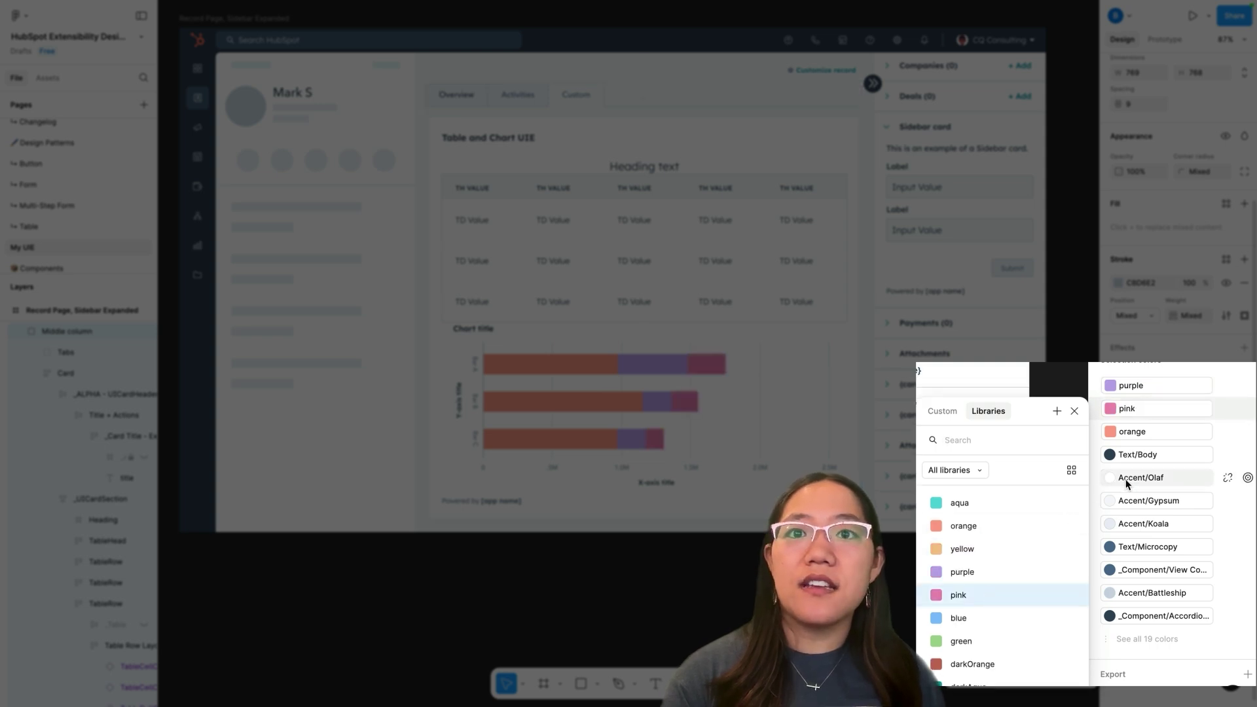
left_click(1123, 432)
left_click(965, 558)
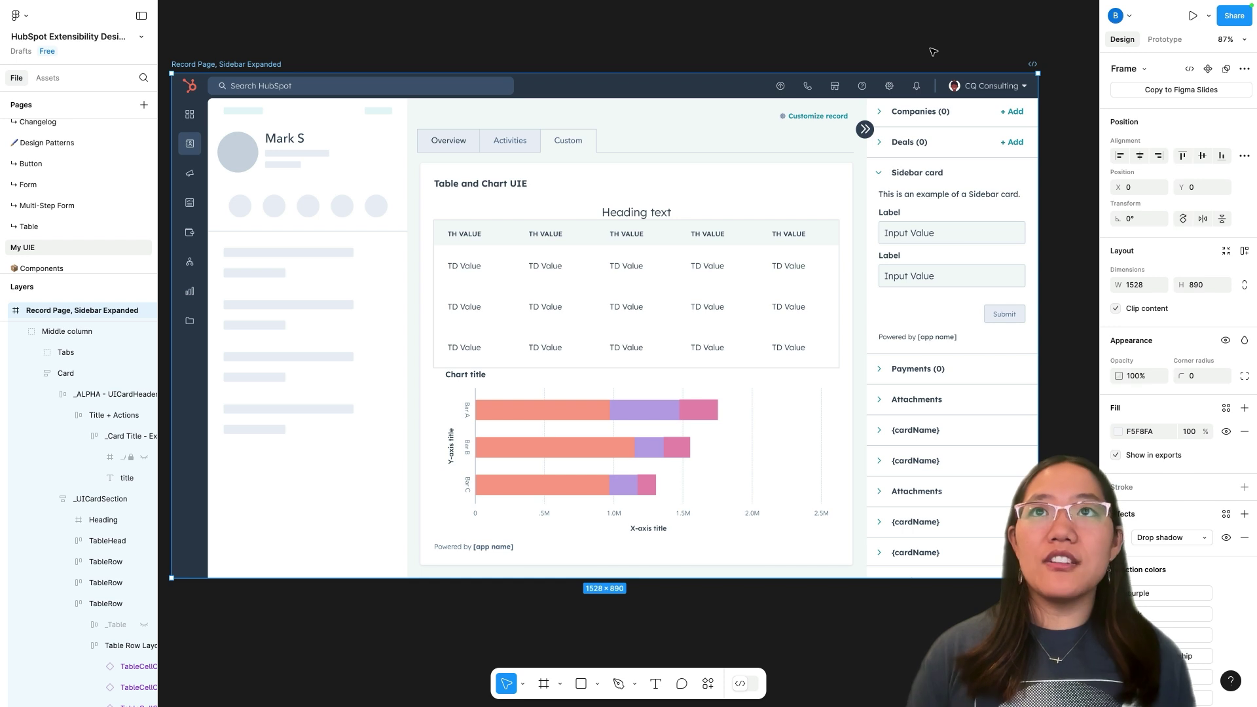
Step: Rename the frame 'My UIE with Table and Chart', get its share link, and open an incognito window
left_click(303, 60)
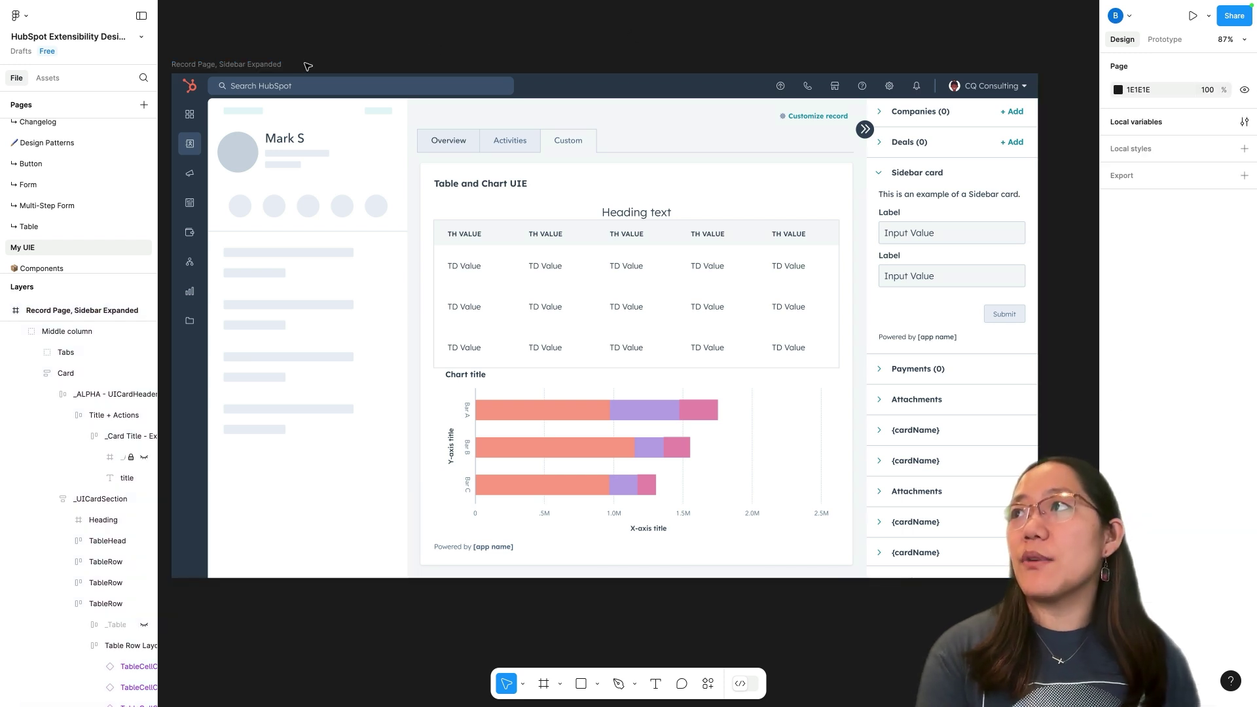
left_click(265, 66)
double_click(265, 66)
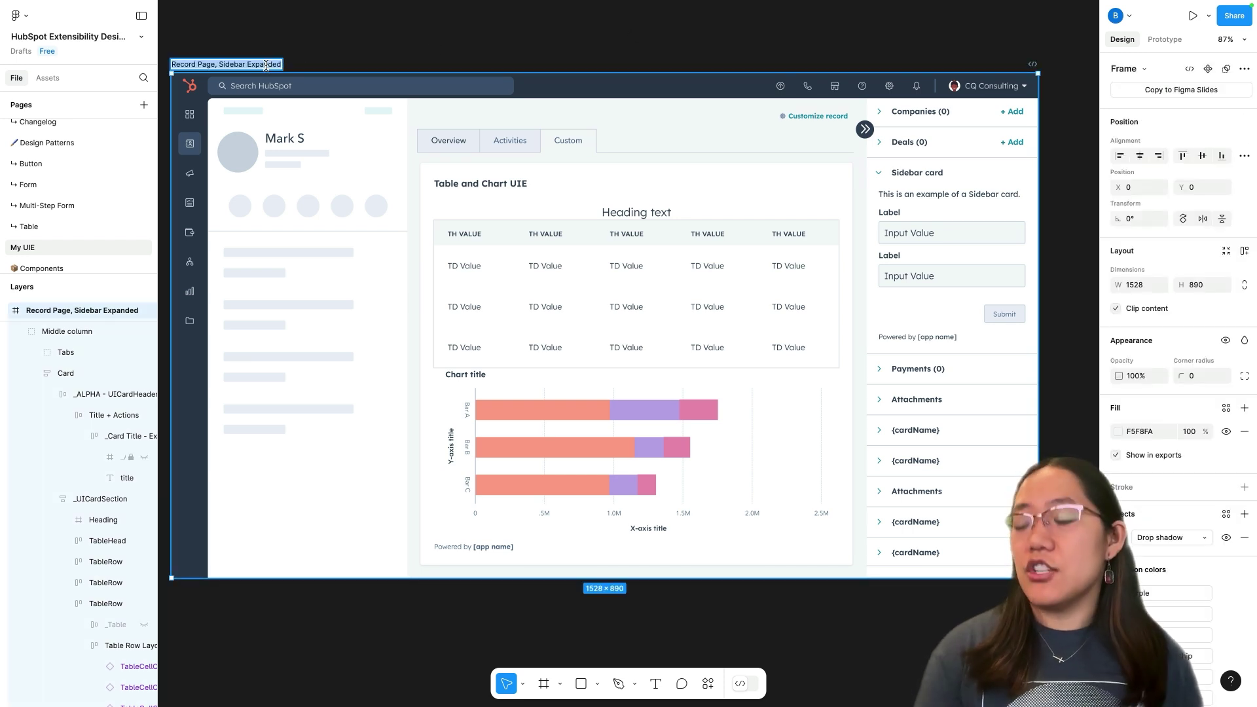
type("My UIE with")
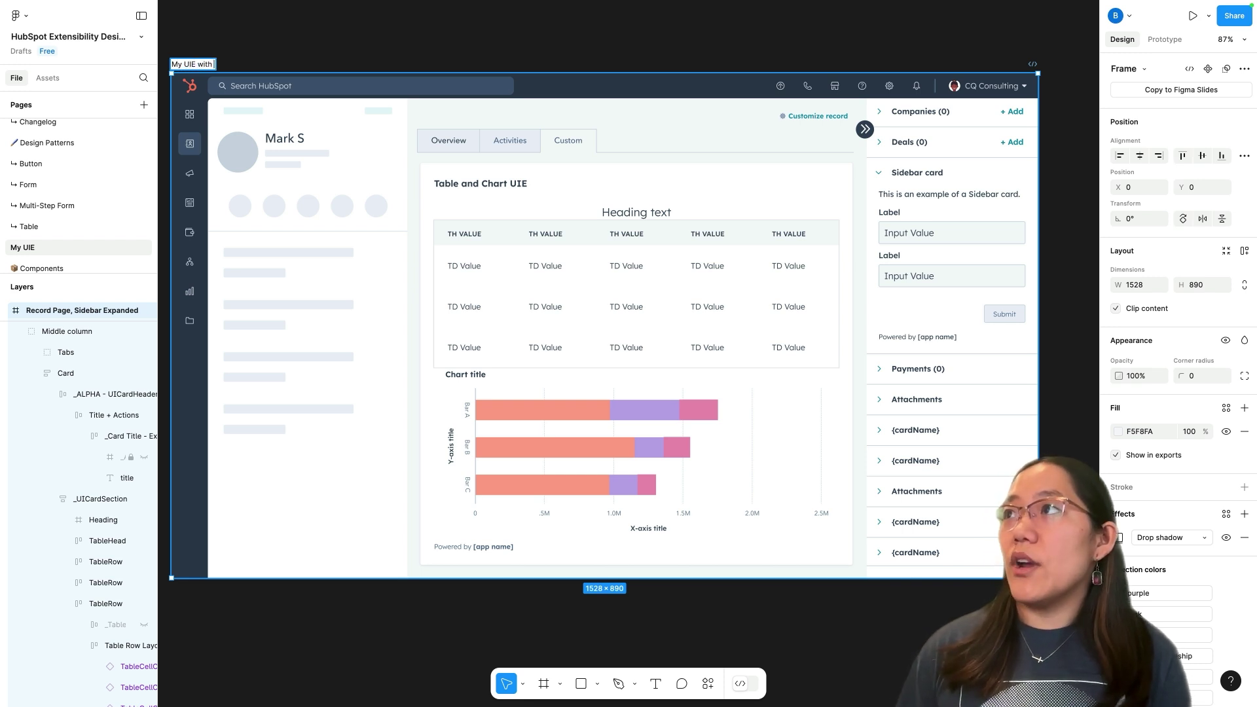
type(" Table and Chart")
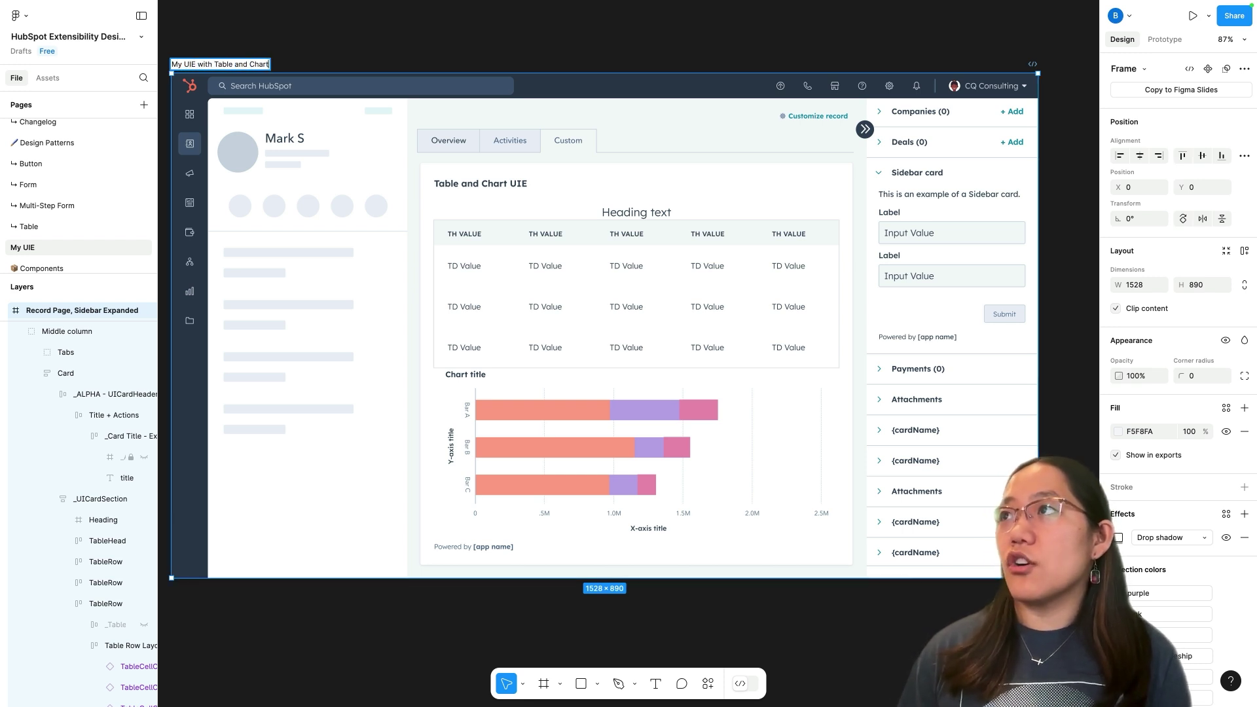
key("Return")
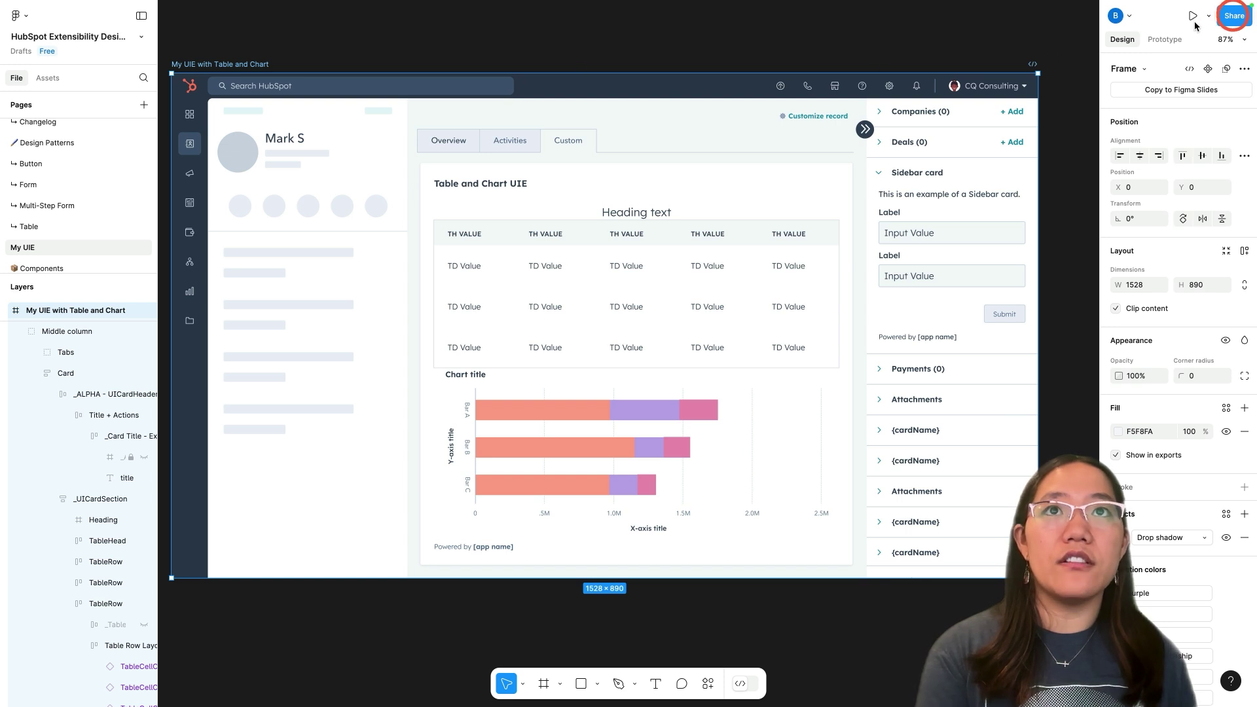
left_click(1231, 20)
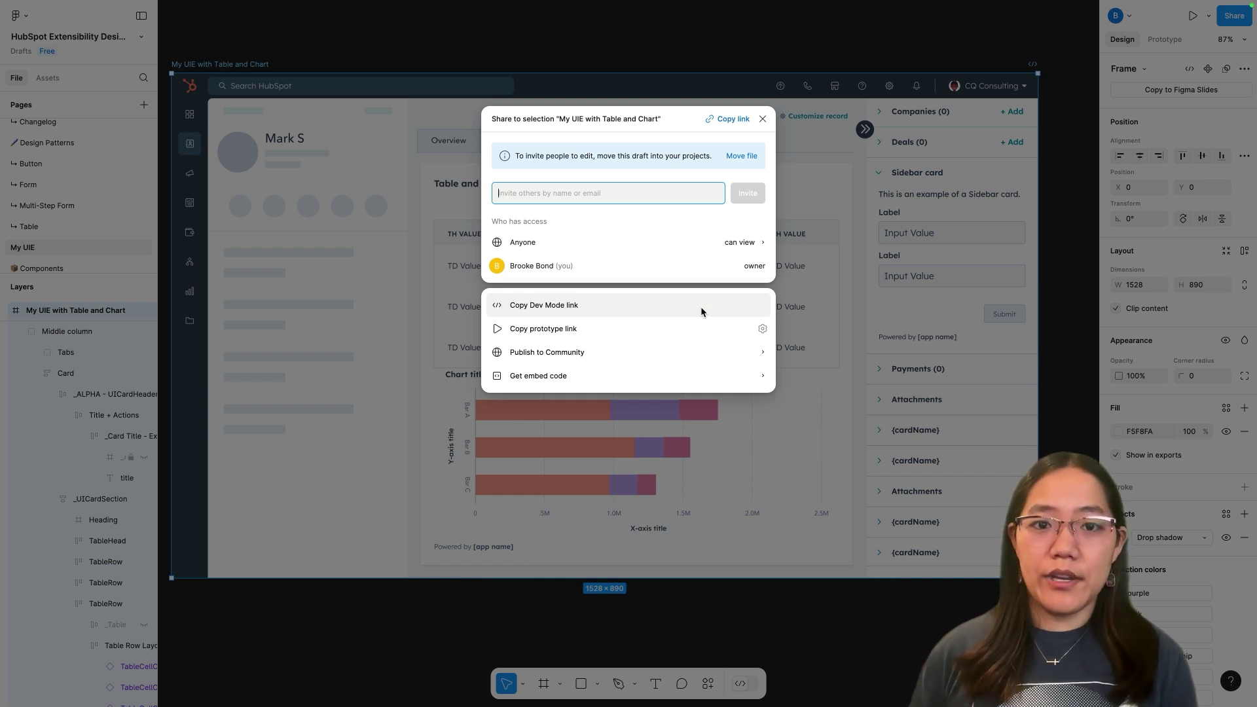
key("super+shift+n")
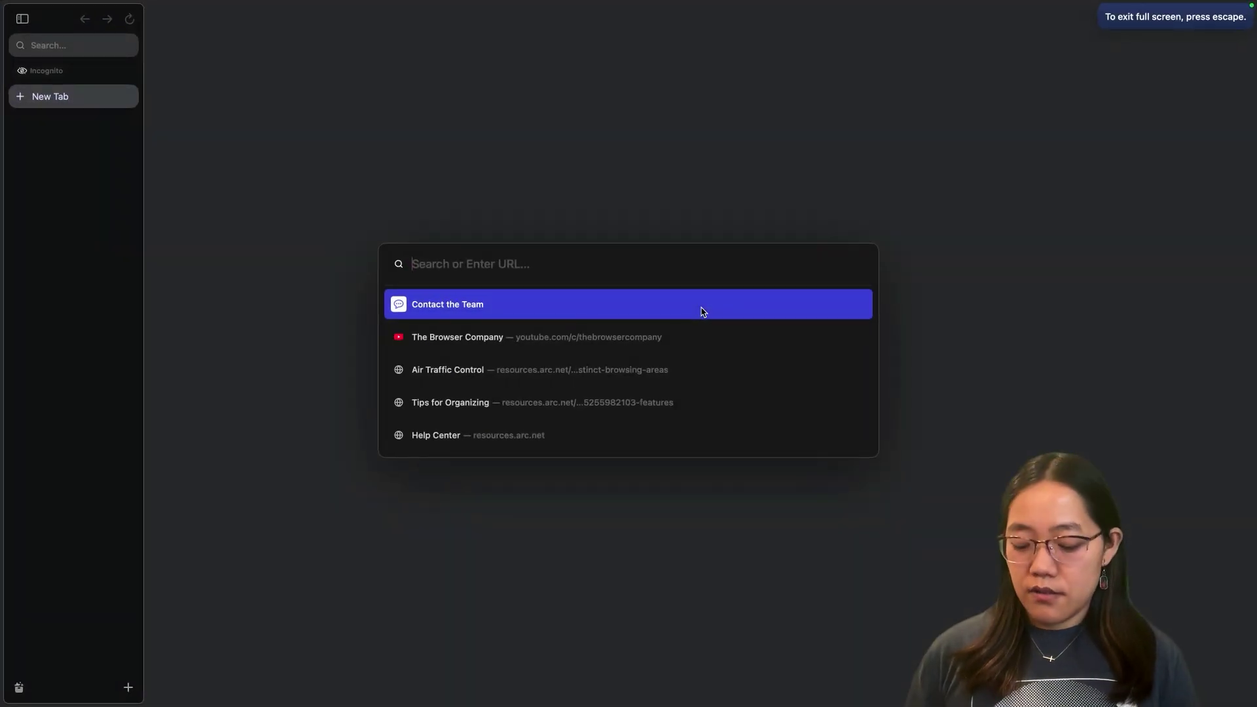
Step: Paste the copied Figma view link into the incognito Arc window and load it
key("super+v")
key("Return")
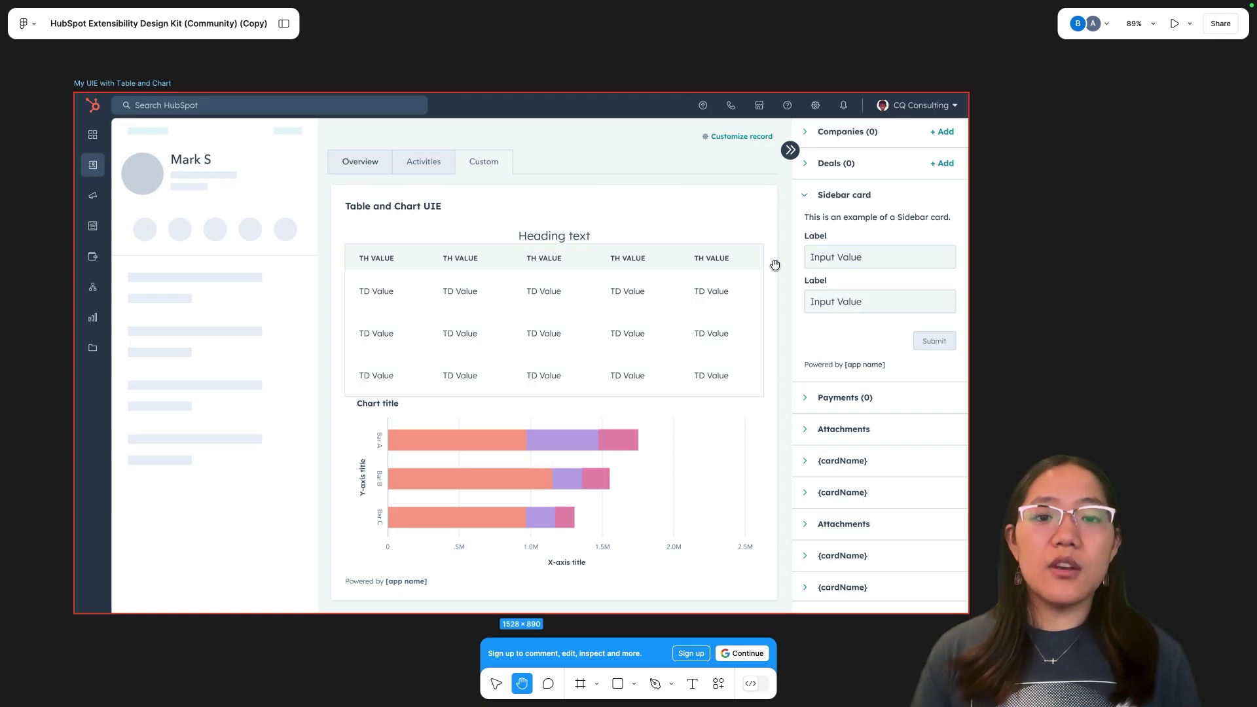